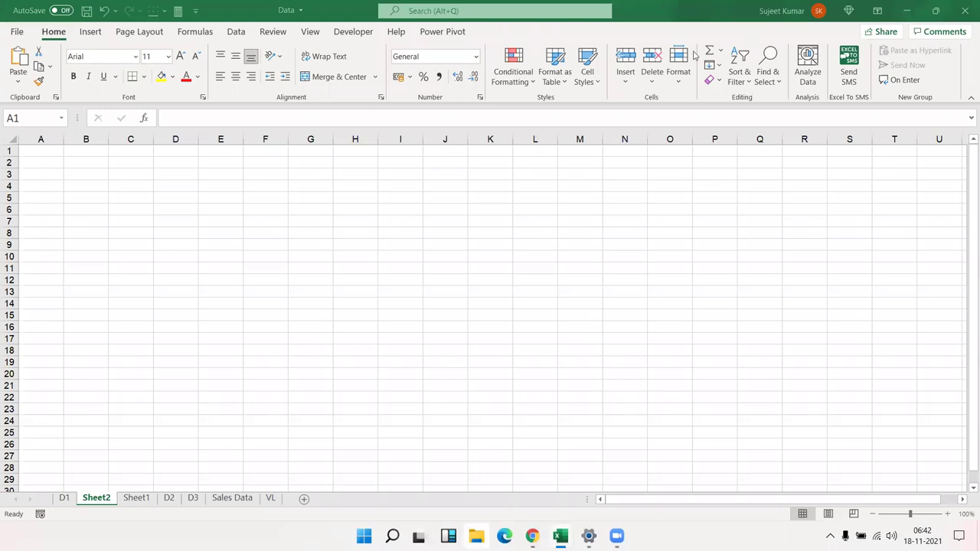
Browse the Format Cells number categories and custom codes, closing without applying anything.
{"action": "left_click", "coordinate": [479, 98]}
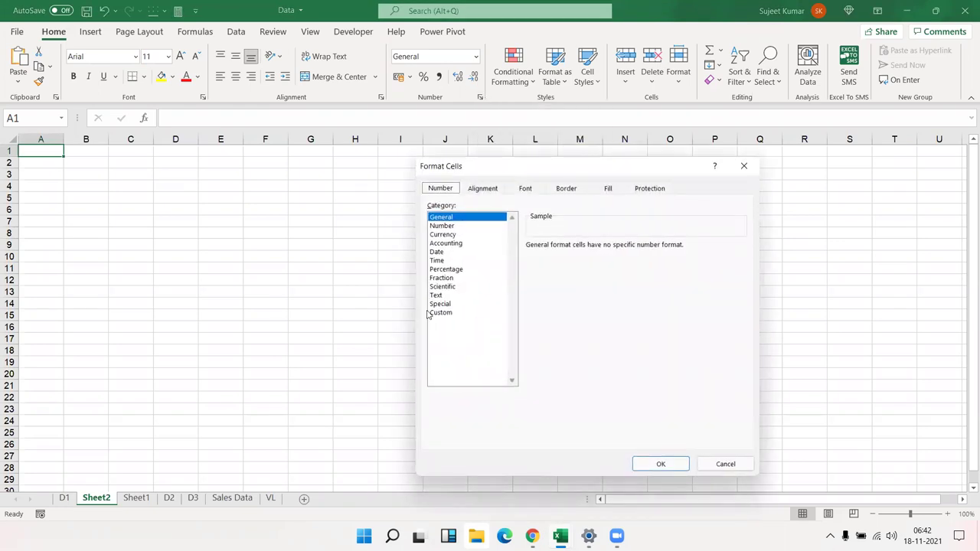
{"action": "left_click", "coordinate": [437, 315]}
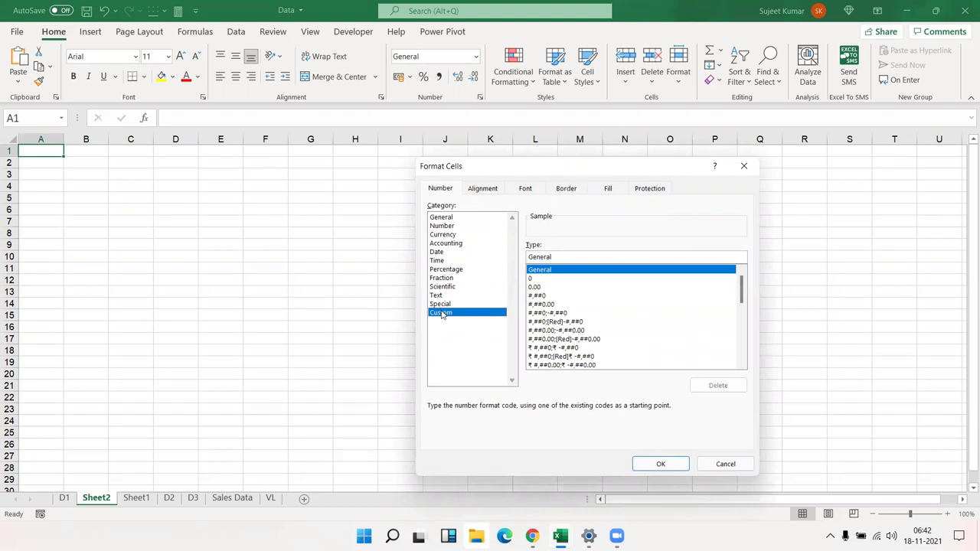
{"action": "left_click", "coordinate": [455, 218]}
{"action": "left_click", "coordinate": [452, 227]}
{"action": "left_click", "coordinate": [450, 236]}
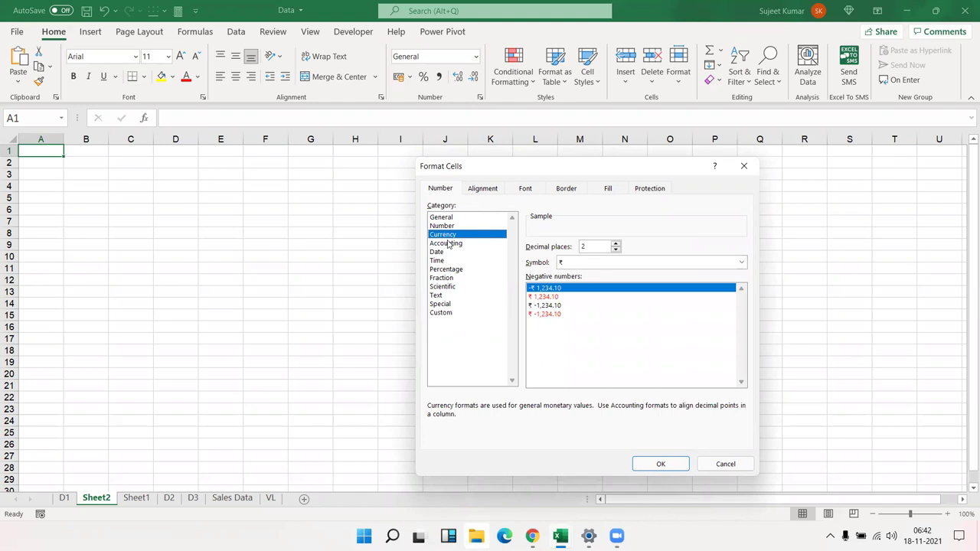
{"action": "left_click", "coordinate": [450, 244]}
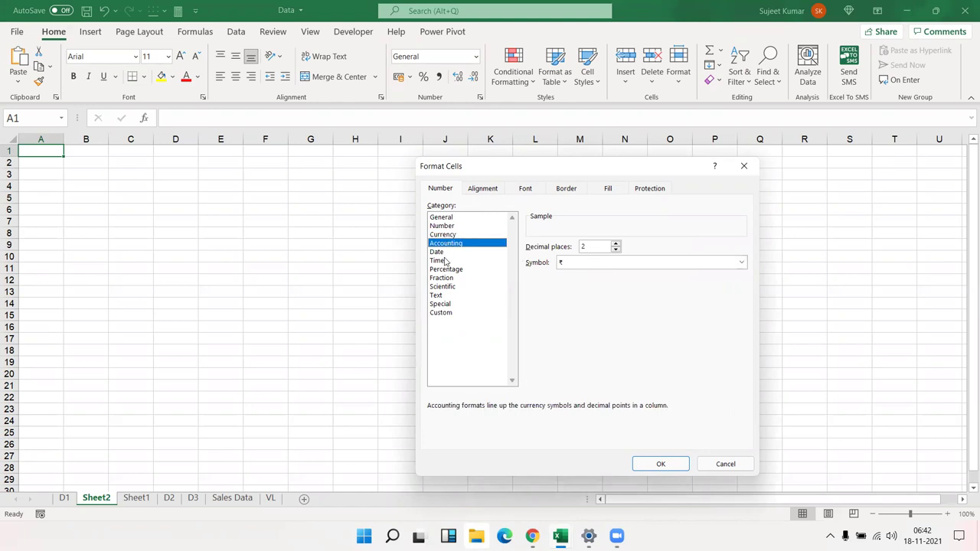
{"action": "left_click", "coordinate": [444, 260]}
{"action": "left_click", "coordinate": [448, 269]}
{"action": "left_click", "coordinate": [453, 278]}
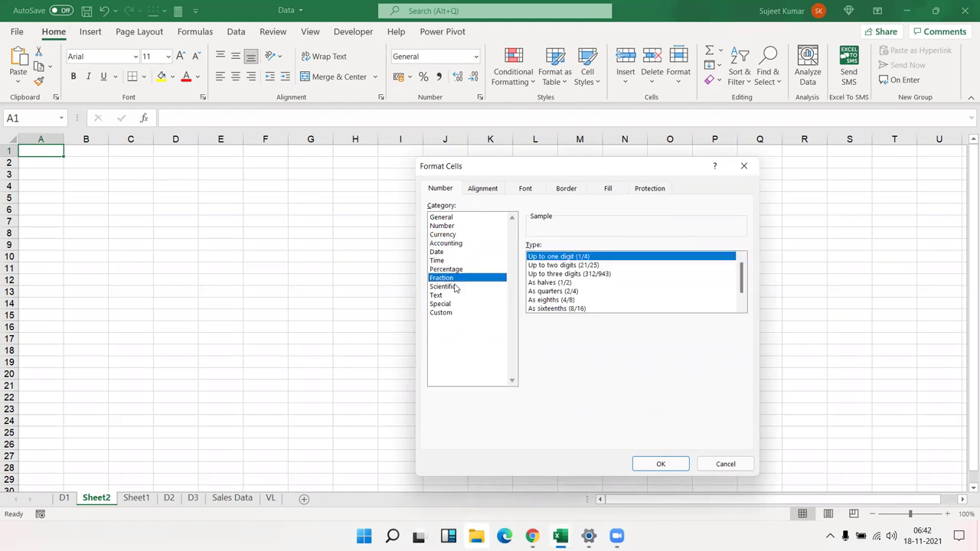
{"action": "left_click", "coordinate": [454, 287]}
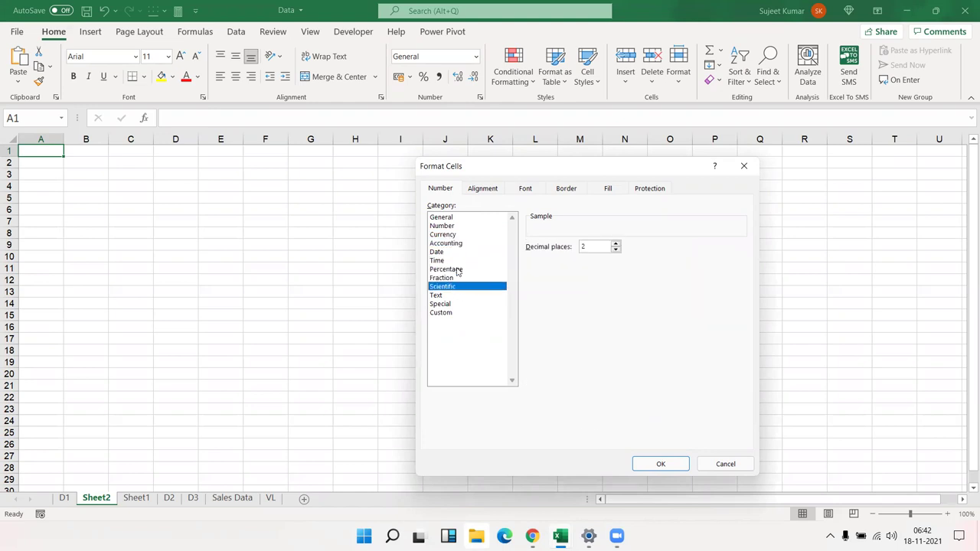
{"action": "left_click", "coordinate": [450, 314]}
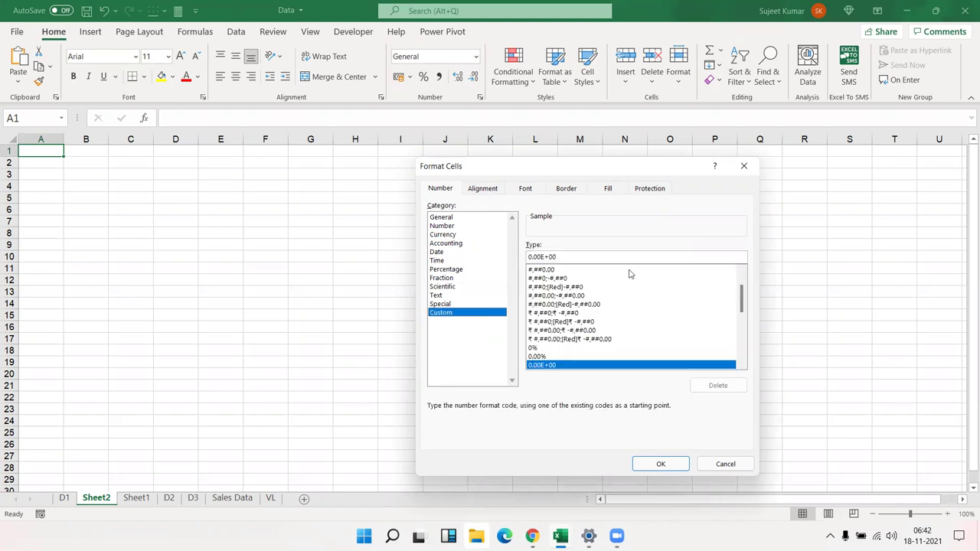
{"action": "key", "text": "Escape"}
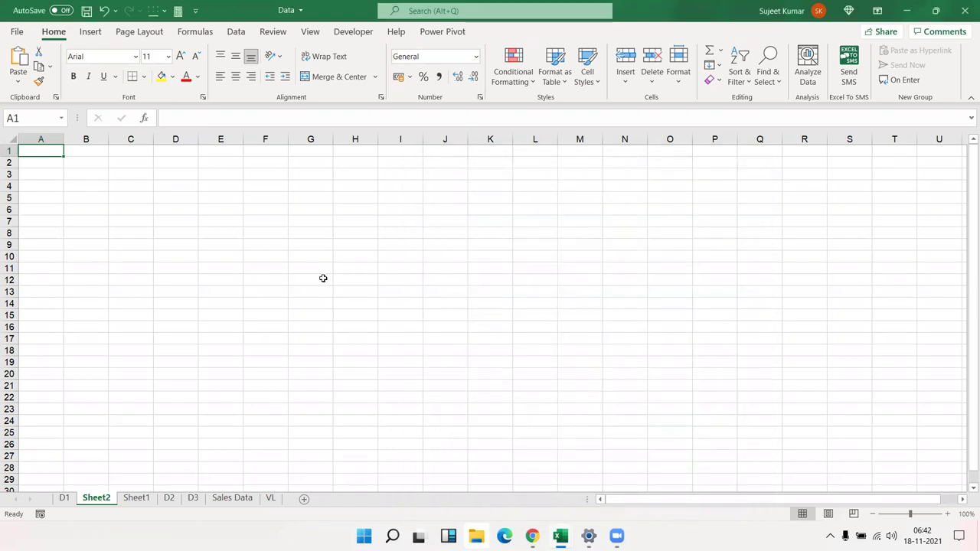
Enter the Chq heading in B2 with 85 and 2365 below, removing a stray plus from 2365.
{"action": "scroll", "coordinate": [323, 278], "scroll_direction": "up", "scroll_amount": 3}
{"action": "scroll", "coordinate": [328, 272], "scroll_direction": "up", "scroll_amount": 4}
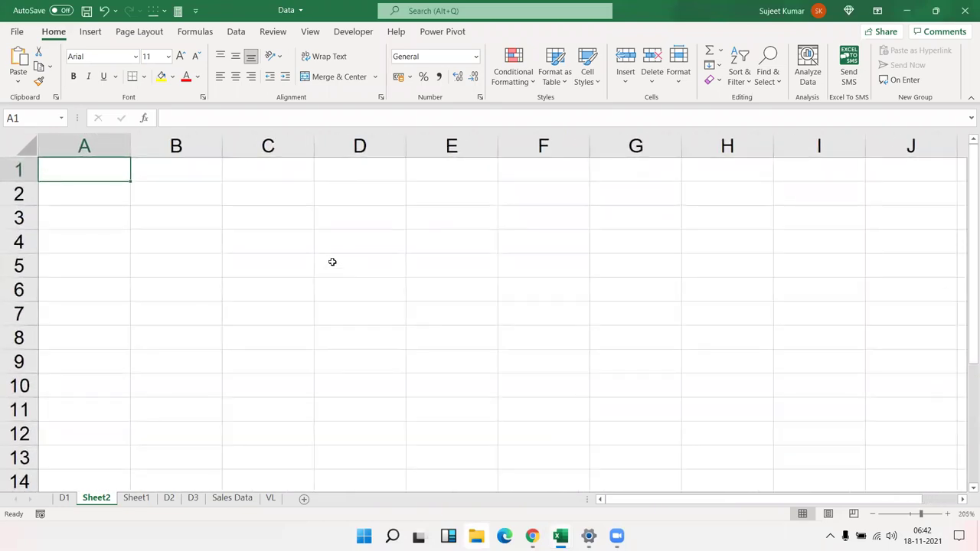
{"action": "left_click", "coordinate": [212, 191]}
{"action": "type", "text": "Ch"}
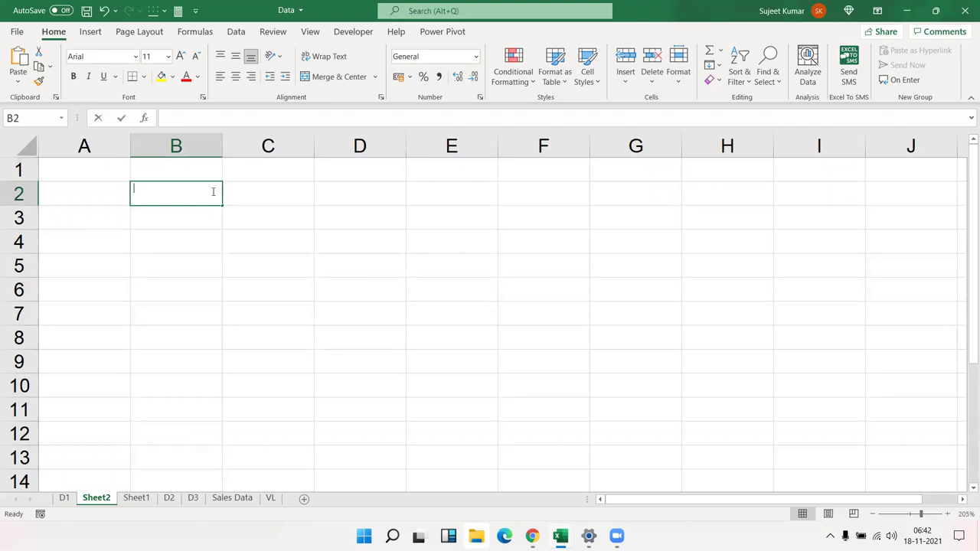
{"action": "type", "text": "q"}
{"action": "key", "text": "Return"}
{"action": "type", "text": "85"}
{"action": "key", "text": "Return"}
{"action": "type", "text": "2365+"}
{"action": "key", "text": "Return"}
{"action": "key", "text": "Up"}
{"action": "key", "text": "F2"}
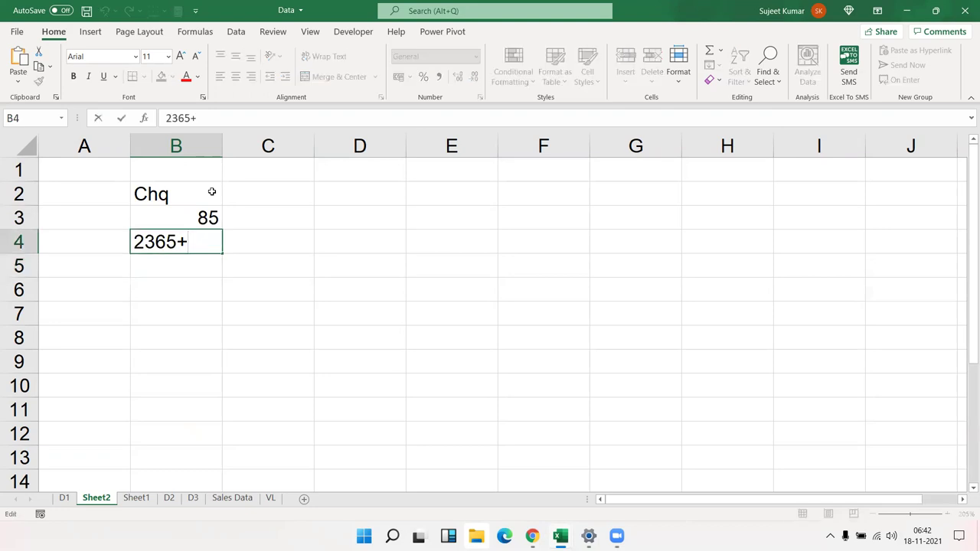
{"action": "key", "text": "BackSpace"}
{"action": "key", "text": "Return"}
Add 1652 and 15832 in B5:B6, then select B3:B6.
{"action": "type", "text": "1652"}
{"action": "key", "text": "Return"}
{"action": "type", "text": "15832"}
{"action": "key", "text": "Return"}
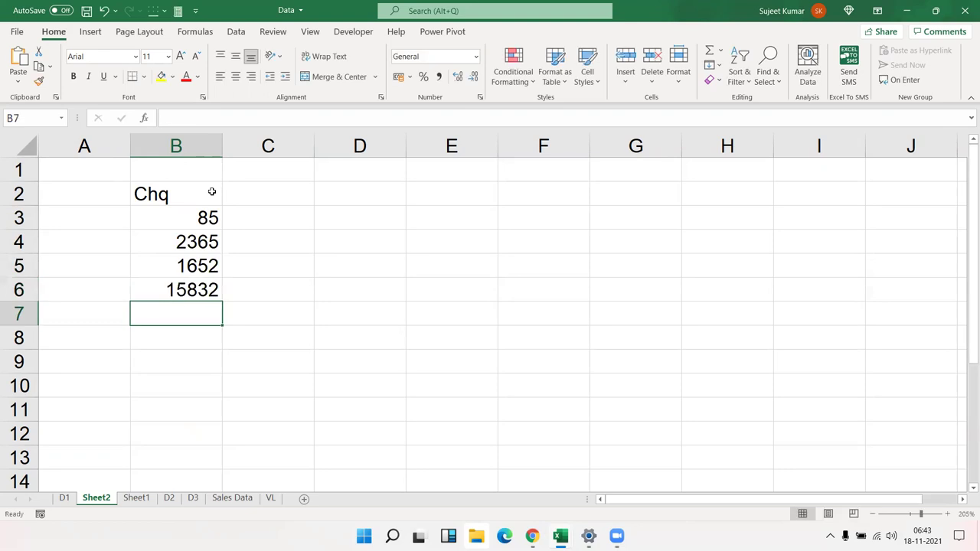
{"action": "left_click", "coordinate": [204, 221]}
{"action": "key", "text": "shift+Down"}
{"action": "key", "text": "shift+Down"}
{"action": "key", "text": "shift+Down"}
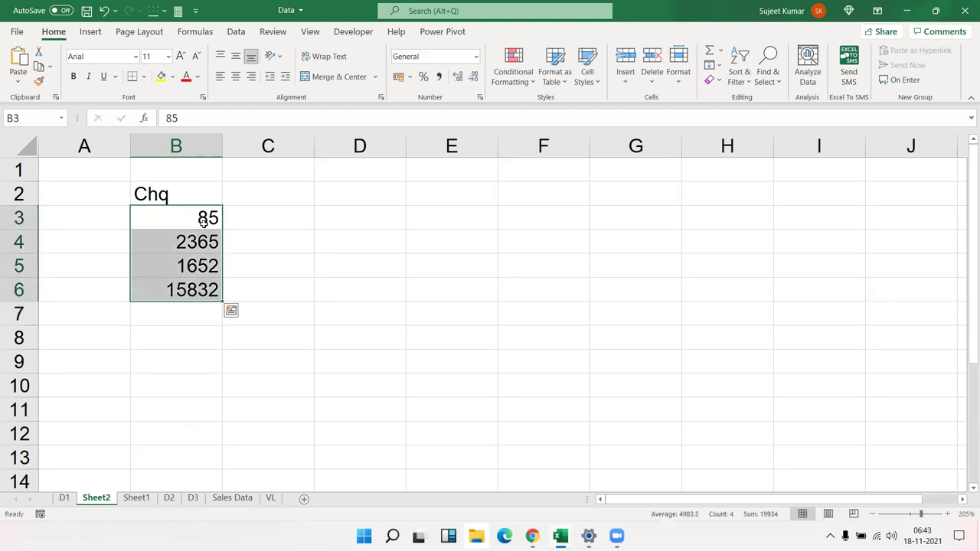
Apply custom format 000000 to B3:B6 so they read 000085, 002365, 001652, 015832.
{"action": "right_click", "coordinate": [204, 222]}
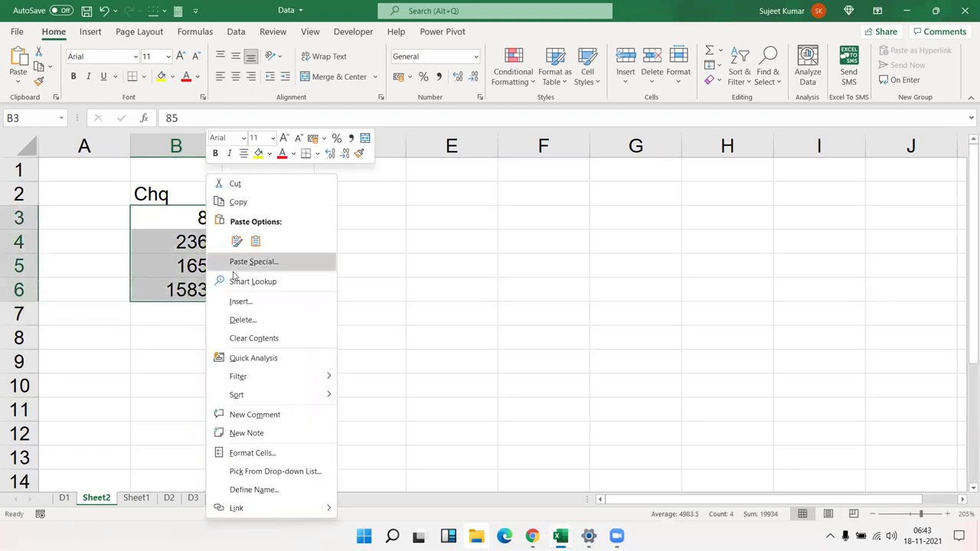
{"action": "left_click", "coordinate": [259, 452]}
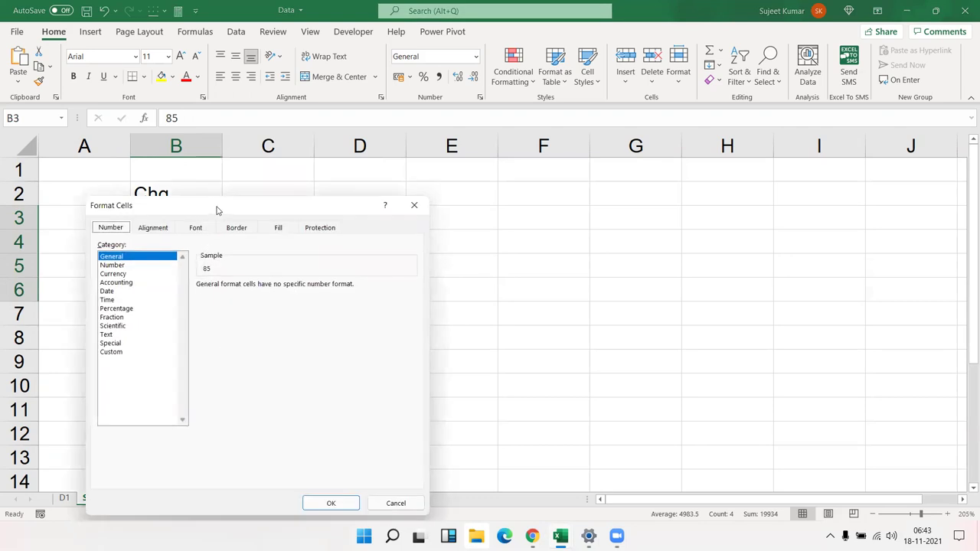
{"action": "left_click_drag", "start_coordinate": [208, 213], "coordinate": [533, 189]}
{"action": "left_click", "coordinate": [447, 328]}
{"action": "double_click", "coordinate": [547, 273]}
{"action": "type", "text": "000000"}
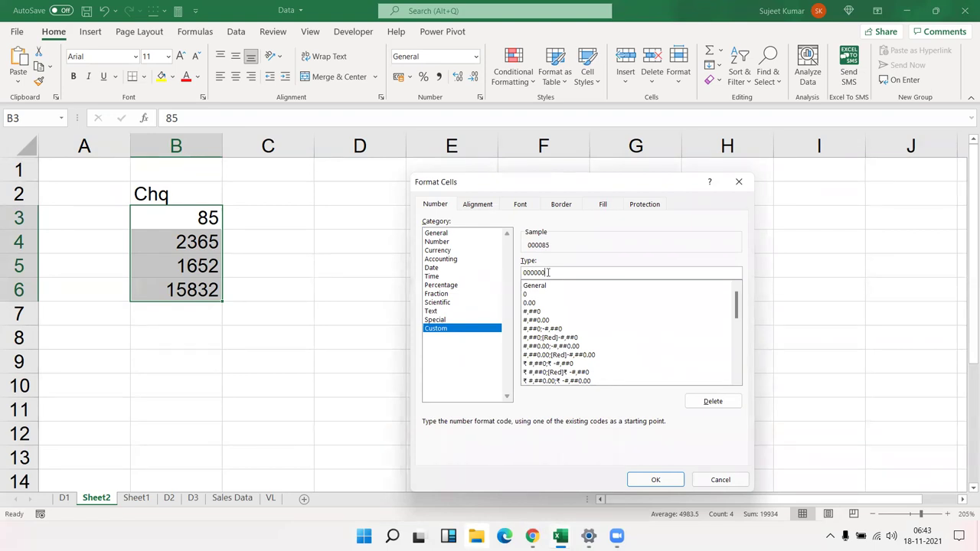
{"action": "key", "text": "Return"}
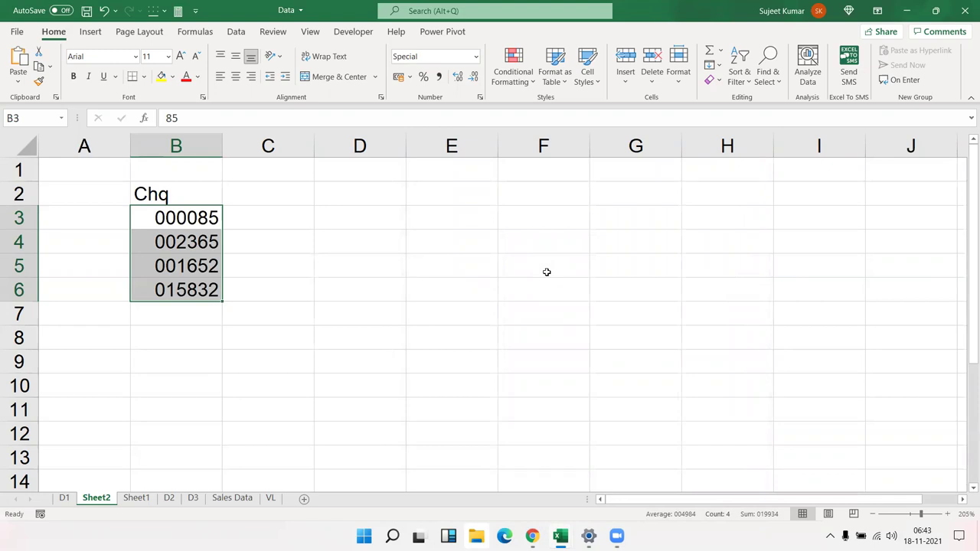
{"action": "key", "text": "Right"}
{"action": "key", "text": "Right"}
{"action": "key", "text": "Right"}
{"action": "key", "text": "Right"}
Enter 152 in cell D5.
{"action": "key", "text": "Down"}
{"action": "key", "text": "Down"}
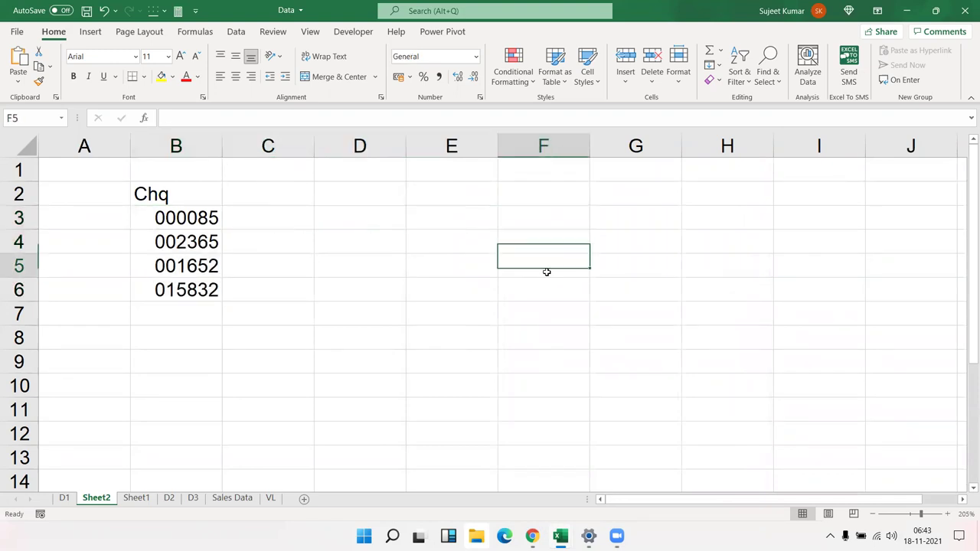
{"action": "key", "text": "Left"}
{"action": "key", "text": "Left"}
{"action": "type", "text": "152"}
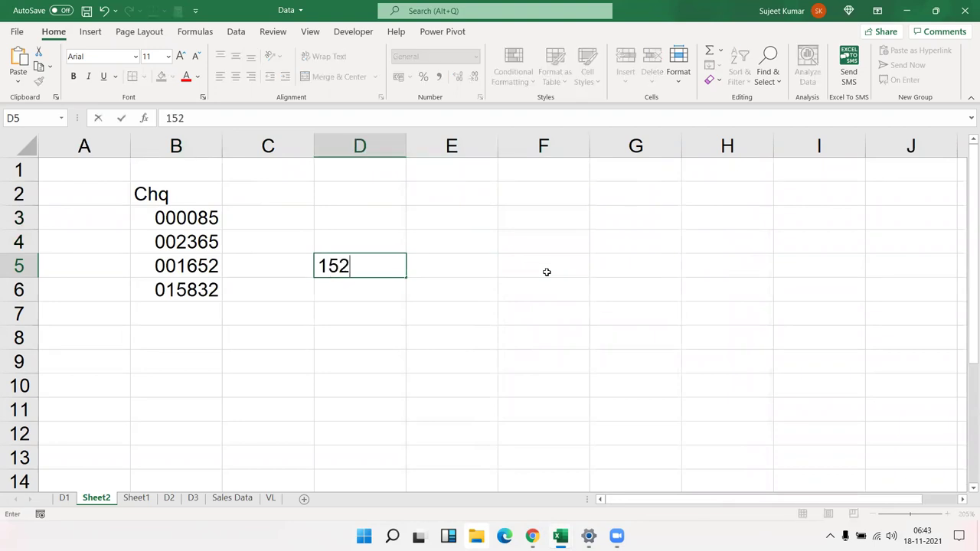
{"action": "key", "text": "Return"}
{"action": "key", "text": "Up"}
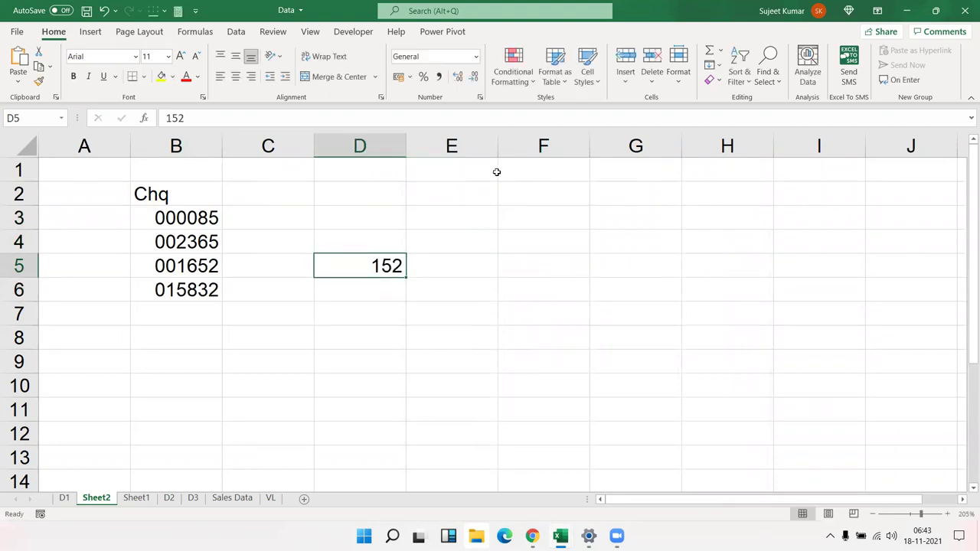
Give D5 the custom format 00000 so it displays 00152.
{"action": "left_click", "coordinate": [480, 97]}
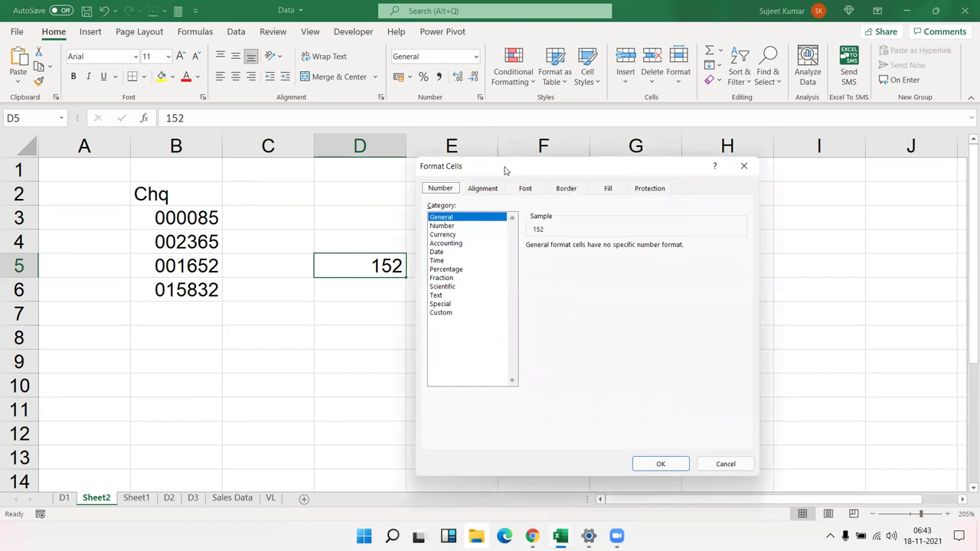
{"action": "left_click_drag", "start_coordinate": [505, 164], "coordinate": [612, 153]}
{"action": "left_click", "coordinate": [545, 300]}
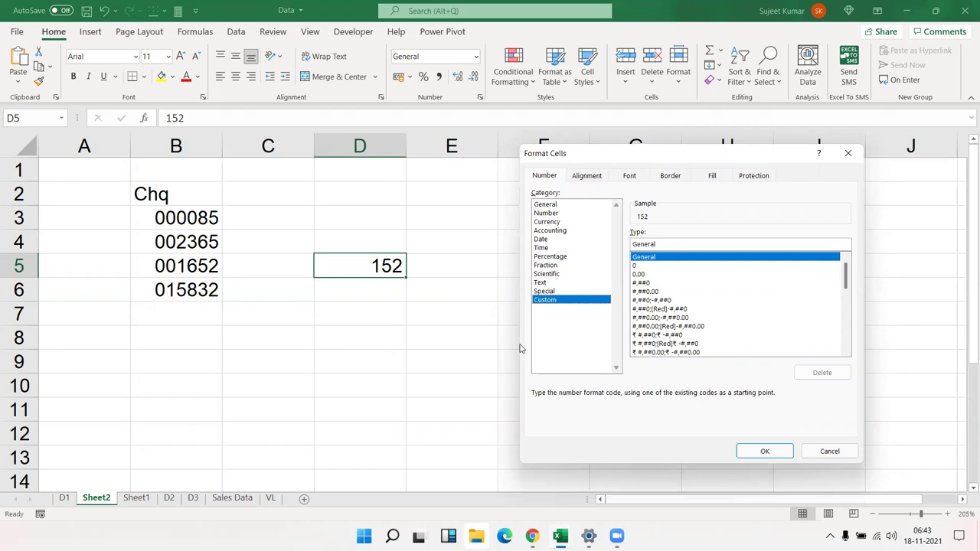
{"action": "double_click", "coordinate": [666, 246]}
{"action": "type", "text": "00000"}
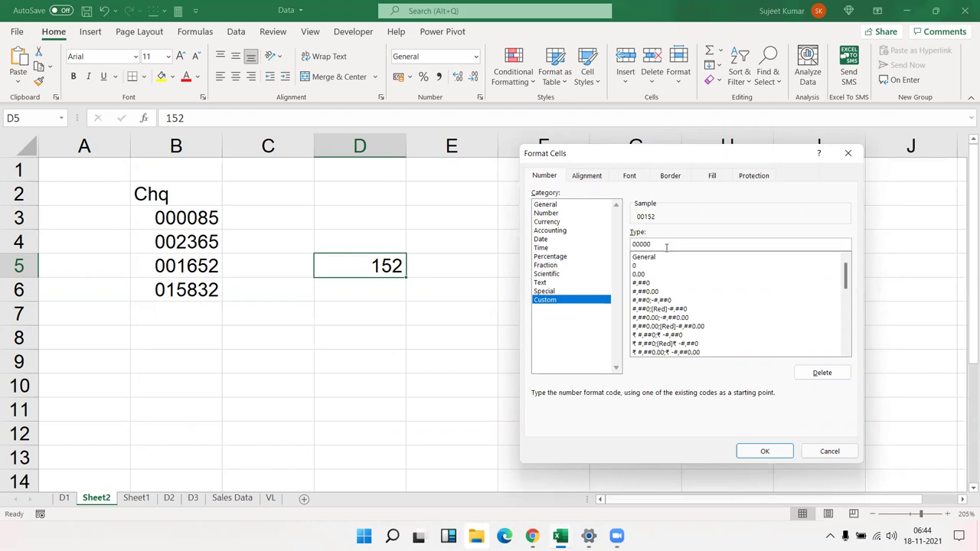
{"action": "key", "text": "Return"}
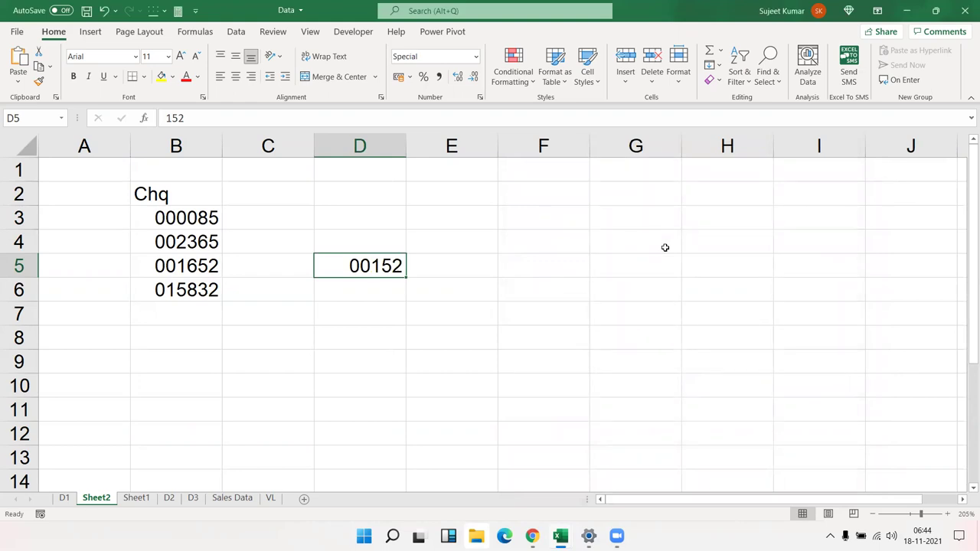
Test D5's padding by entering 1542, then 15424, then 134523.
{"action": "key", "text": "F2"}
{"action": "key", "text": "BackSpace"}
{"action": "type", "text": "4"}
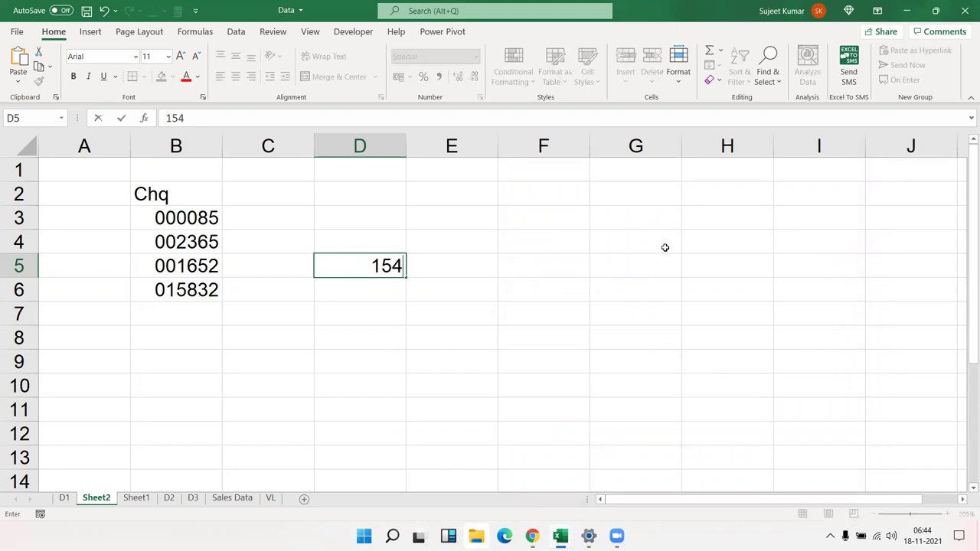
{"action": "type", "text": "2"}
{"action": "key", "text": "Return"}
{"action": "key", "text": "Up"}
{"action": "type", "text": "15424"}
{"action": "key", "text": "Return"}
{"action": "key", "text": "Up"}
{"action": "type", "text": "134523"}
{"action": "key", "text": "Return"}
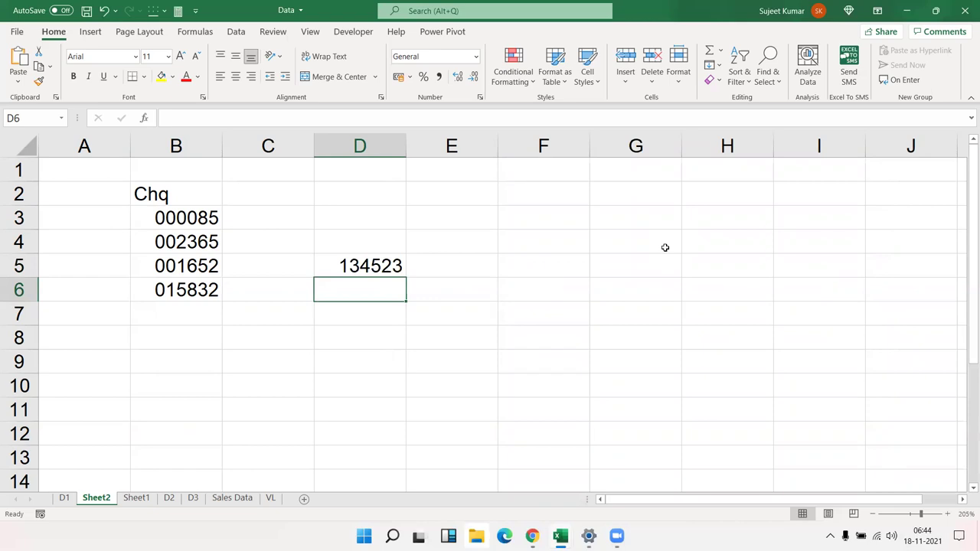
Cancel a new entry to keep 134523 in D5, then check D5's value and format.
{"action": "key", "text": "Up"}
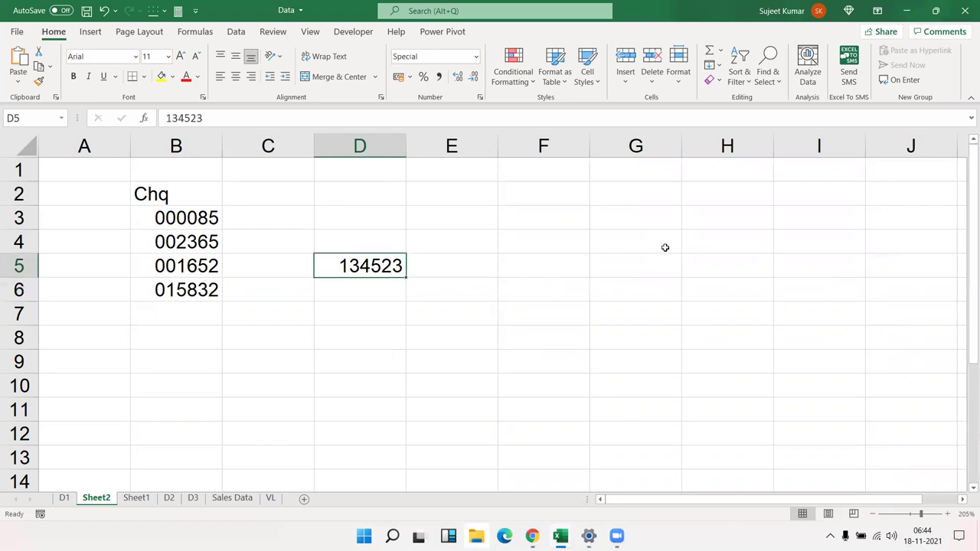
{"action": "type", "text": "01"}
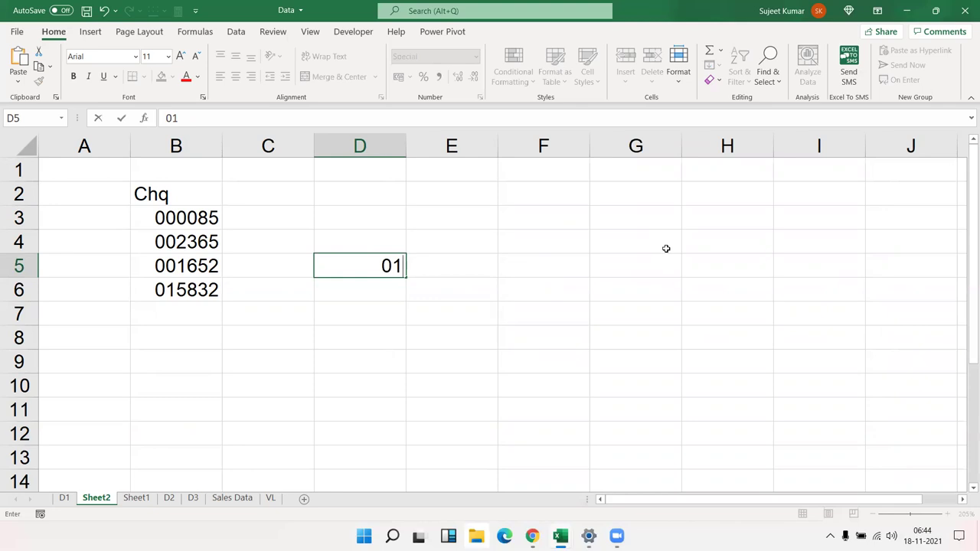
{"action": "key", "text": "Escape"}
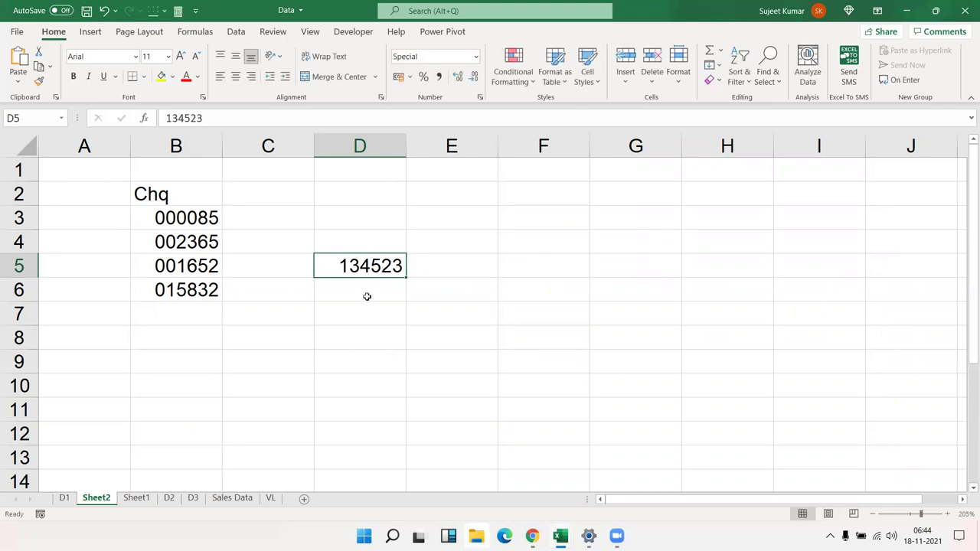
{"action": "left_click", "coordinate": [366, 295]}
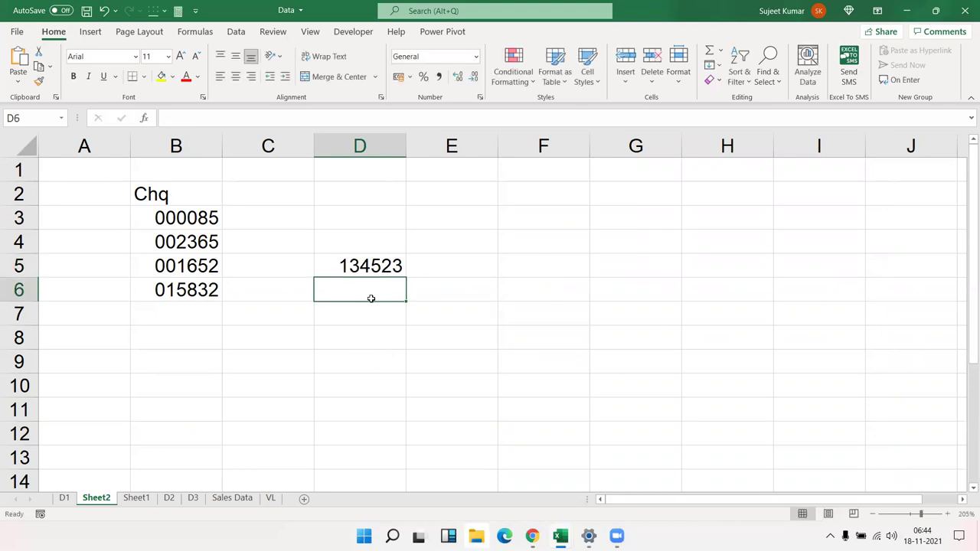
{"action": "left_click", "coordinate": [357, 259]}
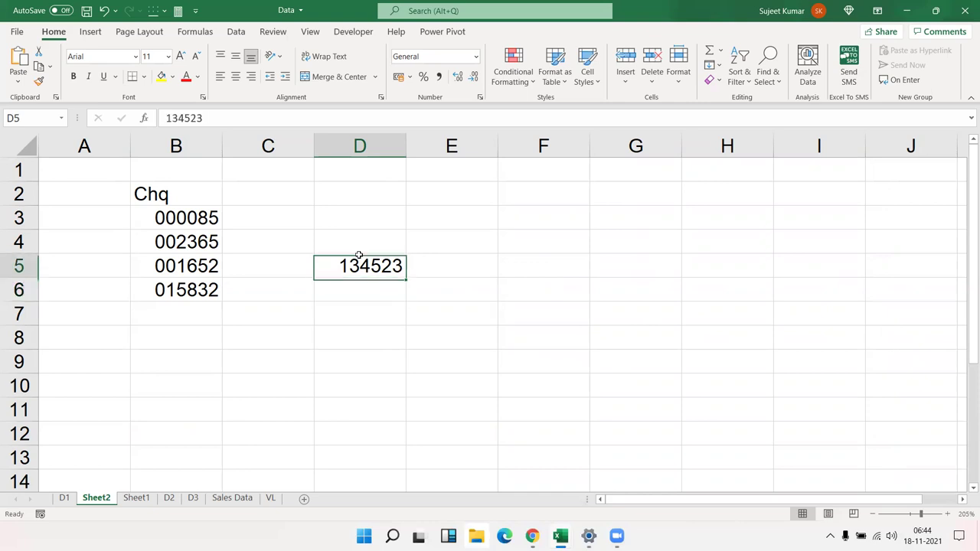
{"action": "left_click", "coordinate": [363, 313]}
Enter 1500 in D7, then replace it with the text MRP 1500.
{"action": "type", "text": "1500"}
{"action": "key", "text": "Return"}
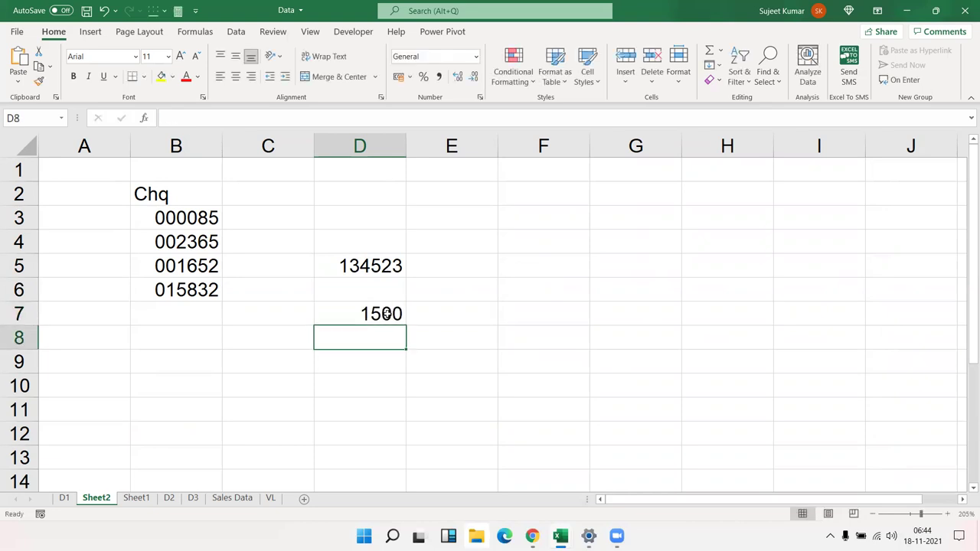
{"action": "left_click", "coordinate": [387, 313]}
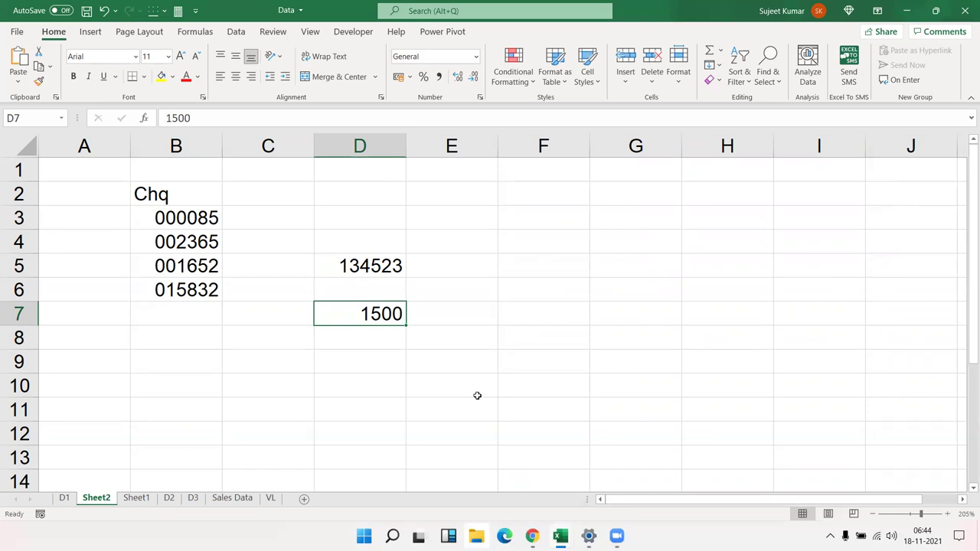
{"action": "type", "text": "MRP 1500"}
{"action": "key", "text": "Return"}
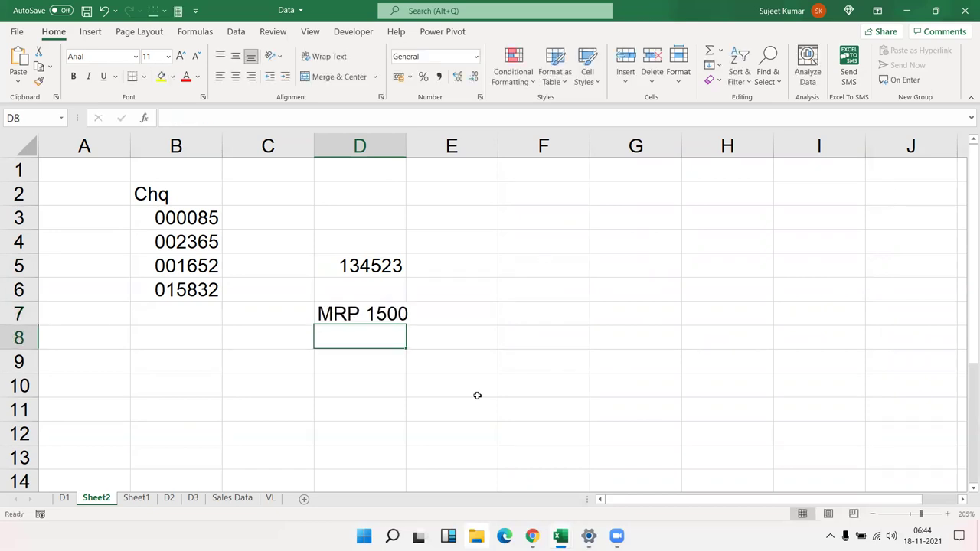
Enter =D7+20 in D8, which returns #VALUE!
{"action": "key", "text": "Up"}
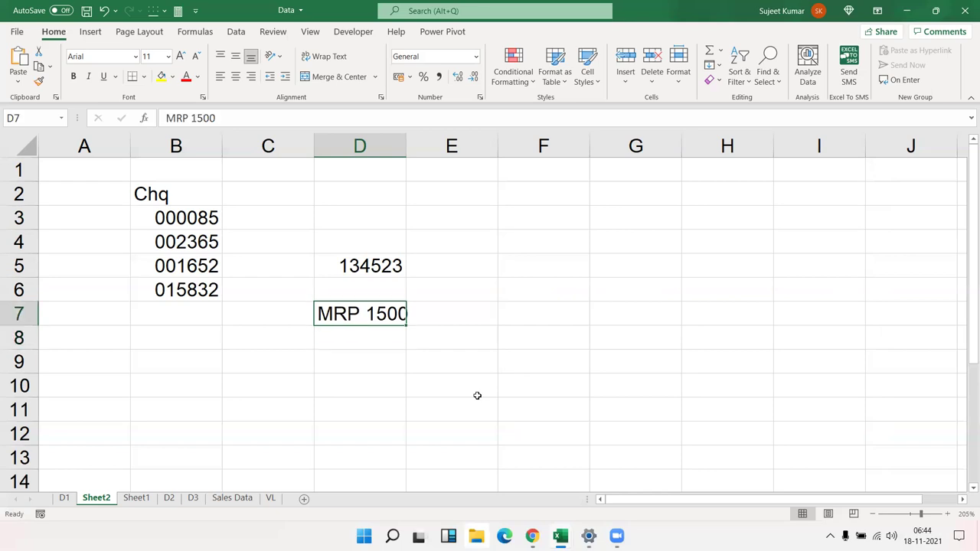
{"action": "key", "text": "Down"}
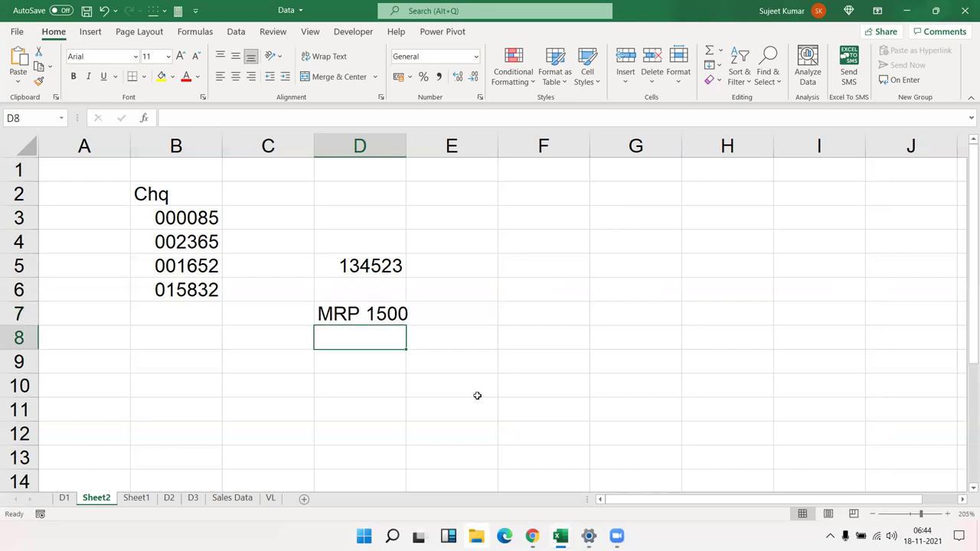
{"action": "type", "text": "="}
{"action": "key", "text": "Up"}
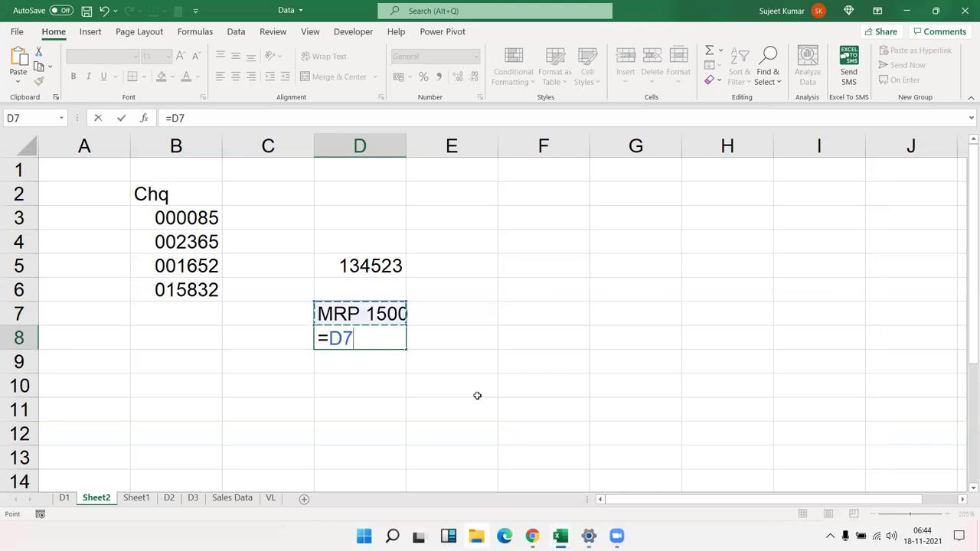
{"action": "type", "text": "+20"}
{"action": "key", "text": "Return"}
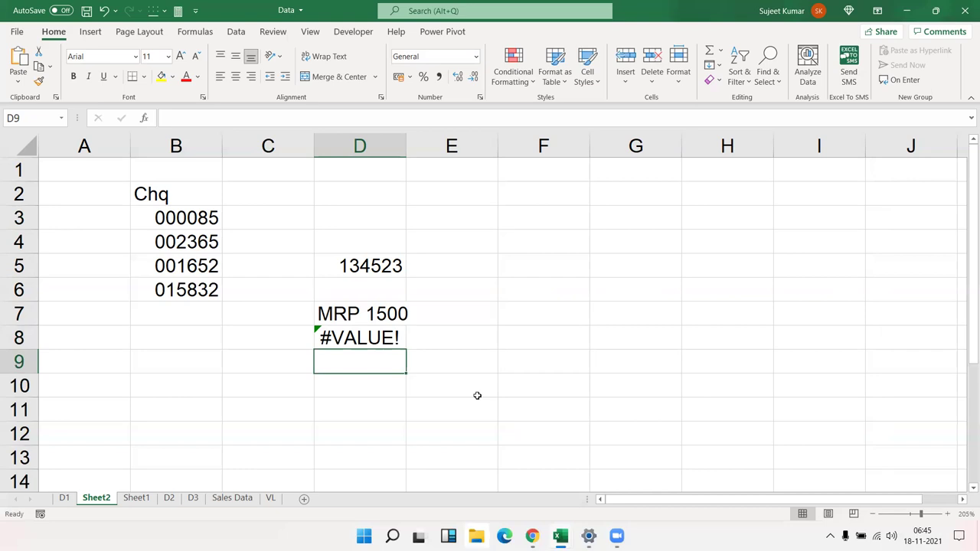
Inspect the MRP prefix text in D7, leaving it unchanged.
{"action": "key", "text": "Up"}
{"action": "key", "text": "Up"}
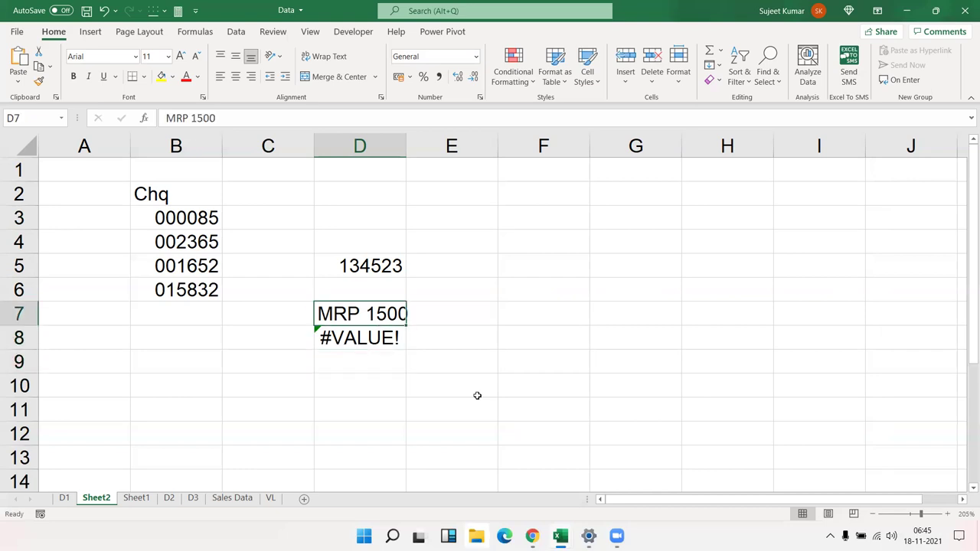
{"action": "key", "text": "F2"}
{"action": "key", "text": "Left"}
{"action": "key", "text": "Left"}
{"action": "key", "text": "Left"}
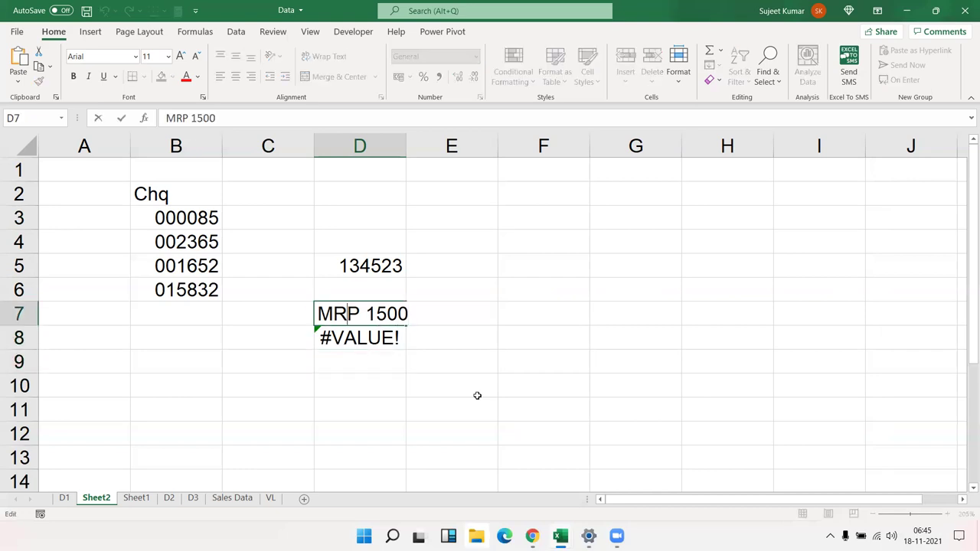
{"action": "key", "text": "shift+Home"}
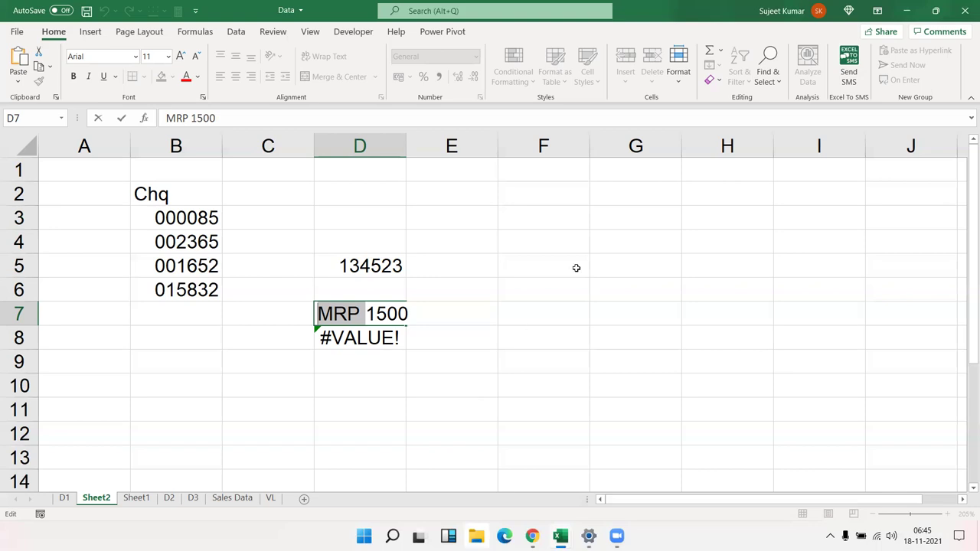
{"action": "key", "text": "Return"}
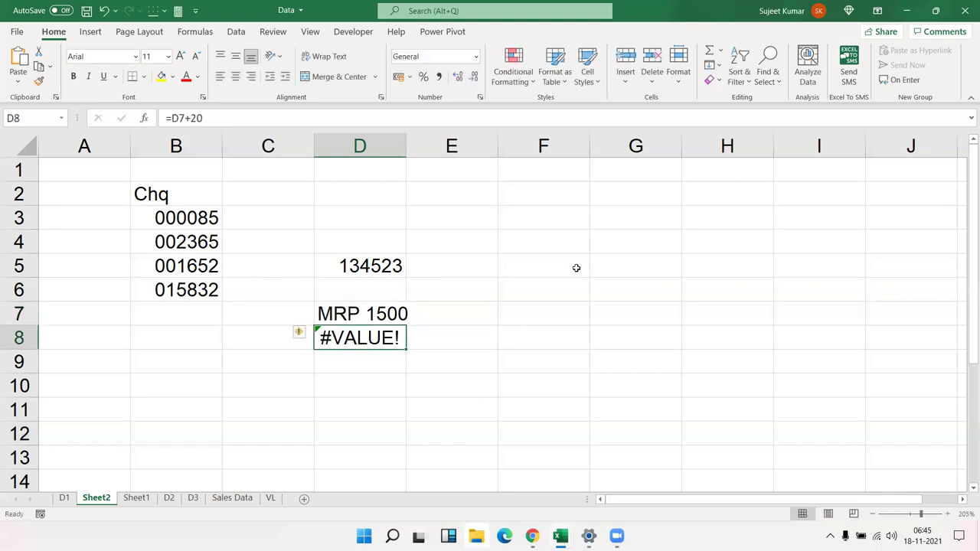
Enter the number 1500 in cell F7.
{"action": "key", "text": "Up"}
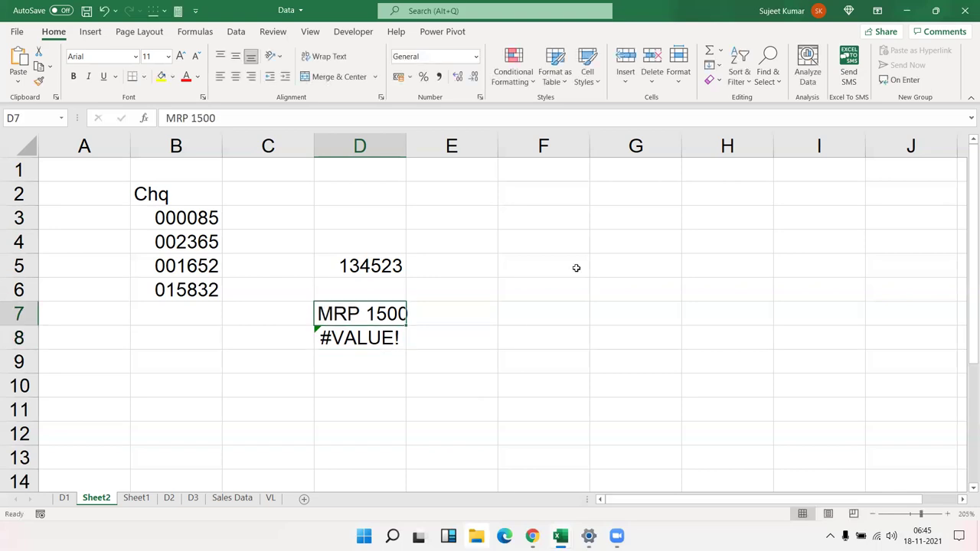
{"action": "key", "text": "Right"}
{"action": "key", "text": "Right"}
{"action": "type", "text": "1500"}
{"action": "key", "text": "Return"}
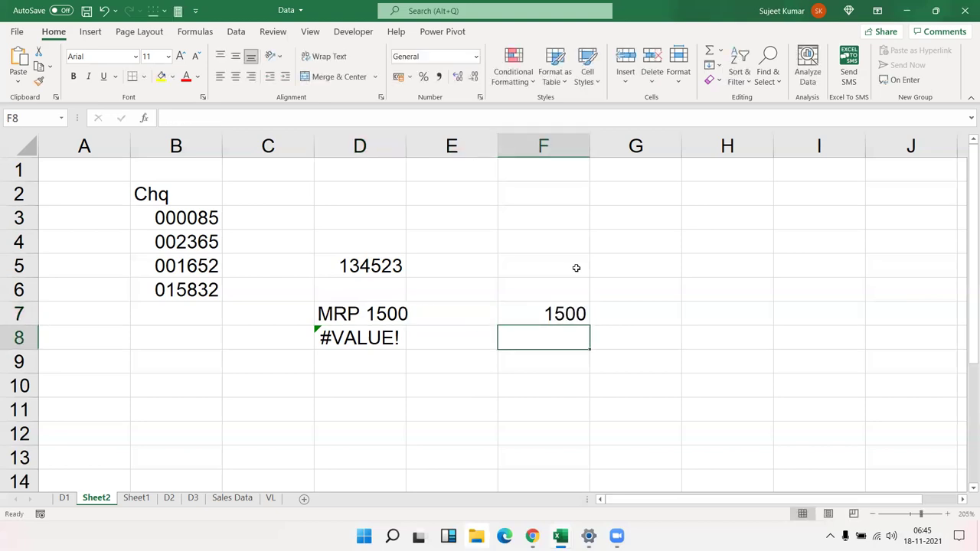
{"action": "key", "text": "Up"}
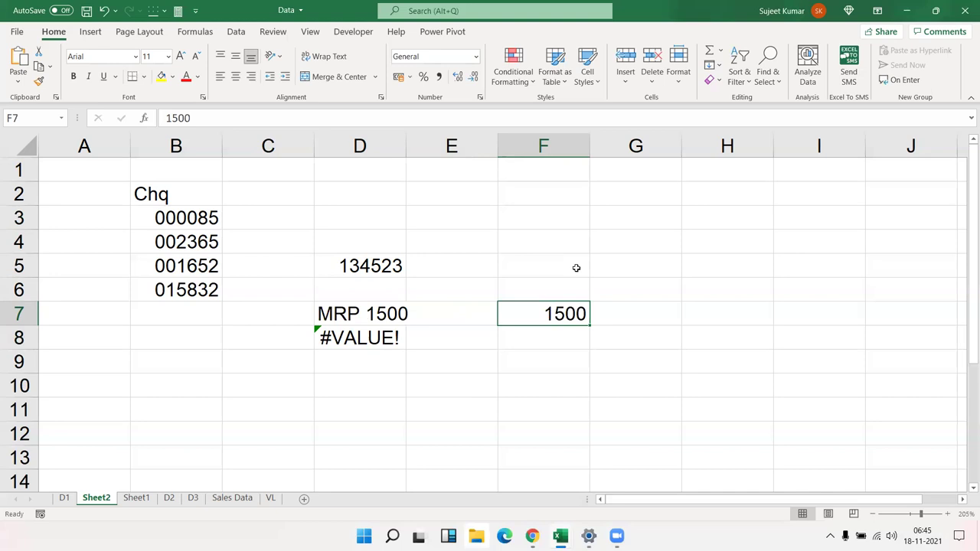
Apply the custom format "MRP" 0 to F7.
{"action": "left_click", "coordinate": [479, 98]}
{"action": "left_click", "coordinate": [554, 299]}
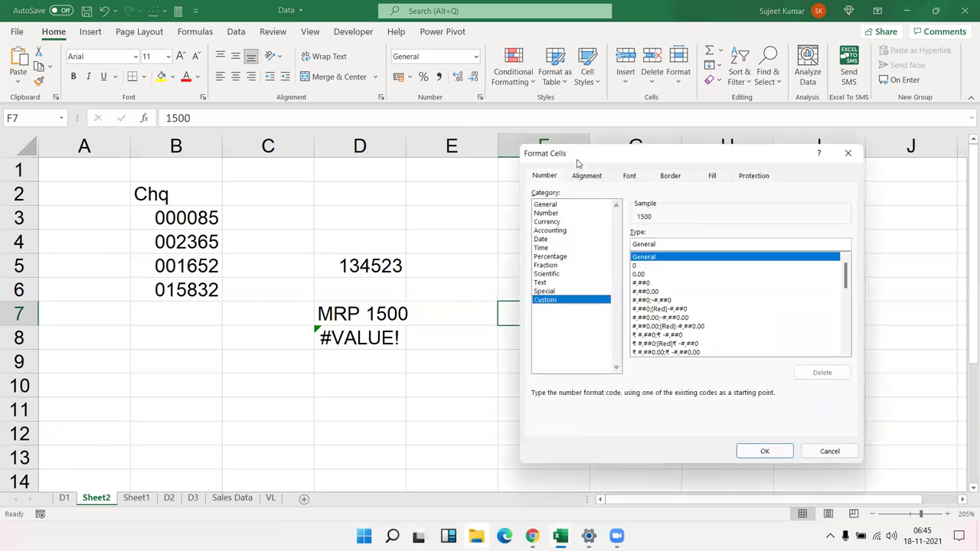
{"action": "left_click_drag", "start_coordinate": [574, 157], "coordinate": [186, 147]}
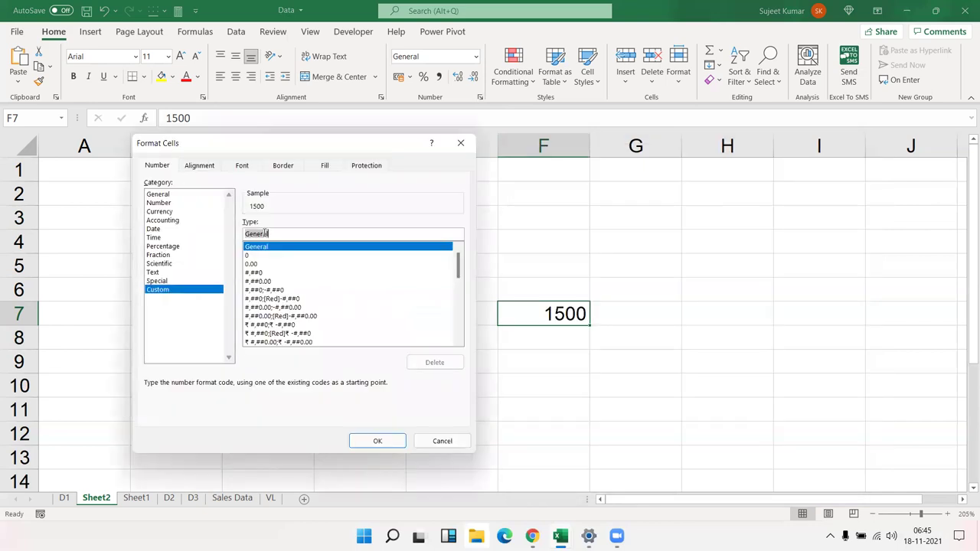
{"action": "type", "text": "\"MR"}
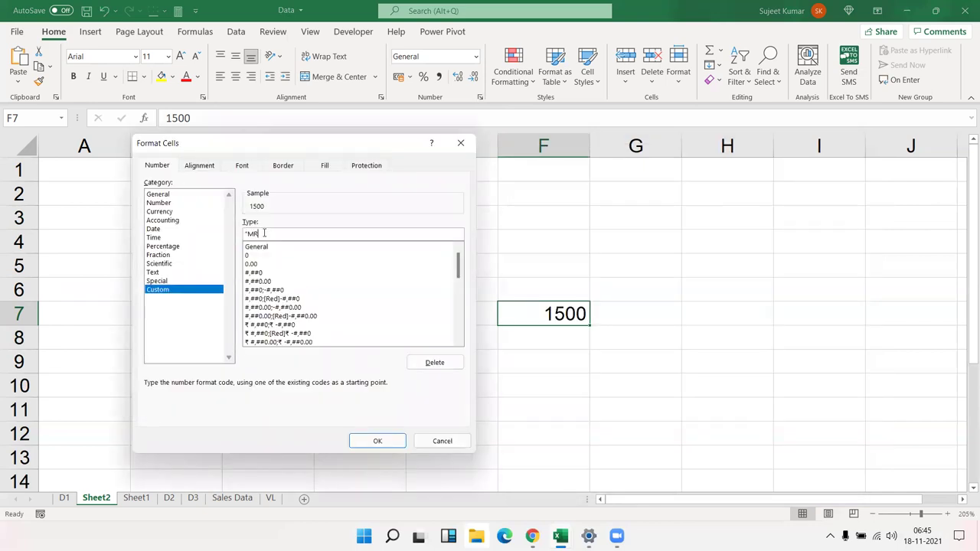
{"action": "type", "text": "P\""}
{"action": "type", "text": "0"}
{"action": "key", "text": "Return"}
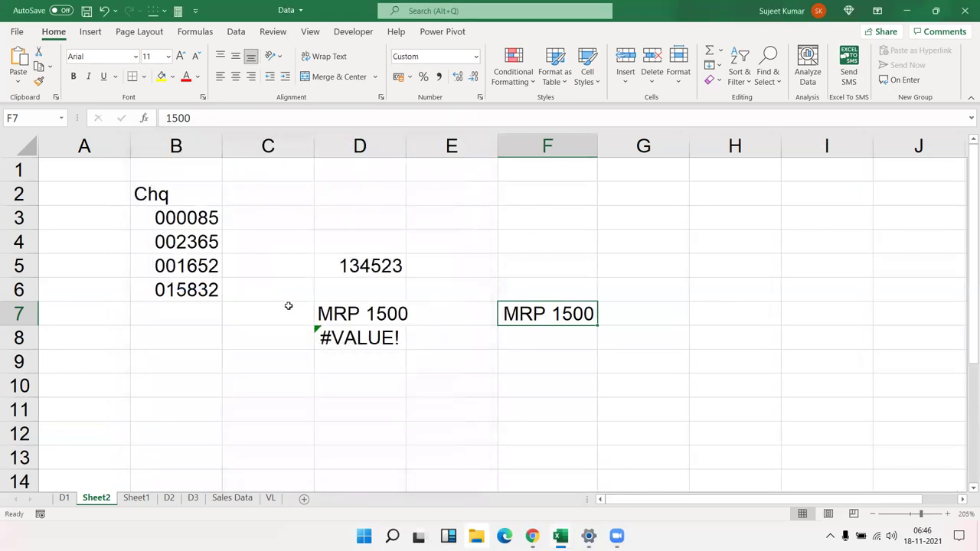
Rework F7's custom code, trying the number after and then before the MRP prefix.
{"action": "left_click", "coordinate": [479, 97]}
{"action": "left_click", "coordinate": [271, 236]}
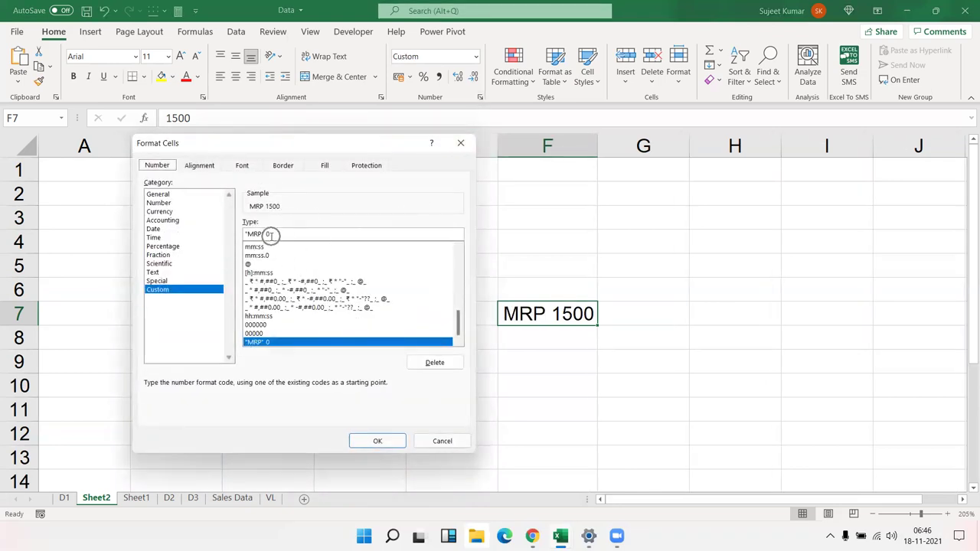
{"action": "key", "text": "BackSpace"}
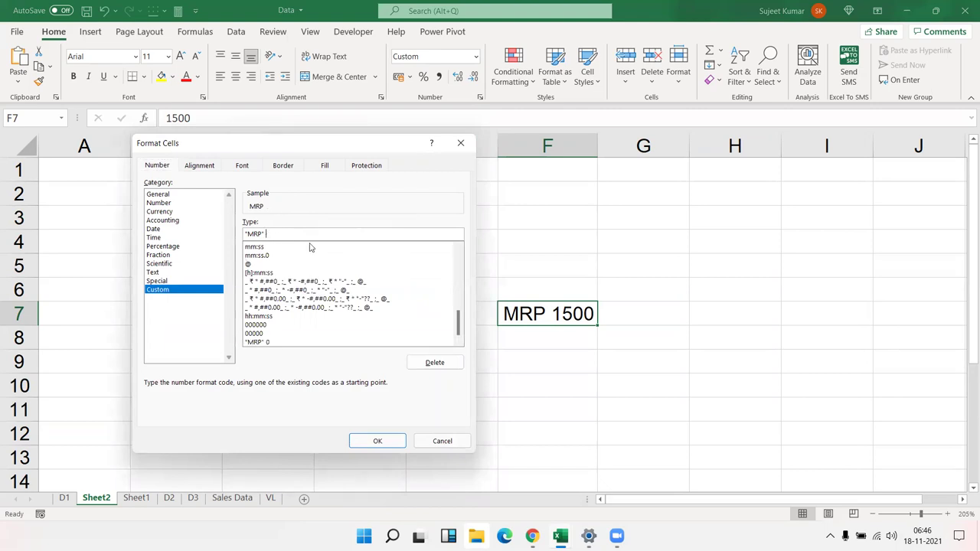
{"action": "type", "text": "0"}
{"action": "key", "text": "Return"}
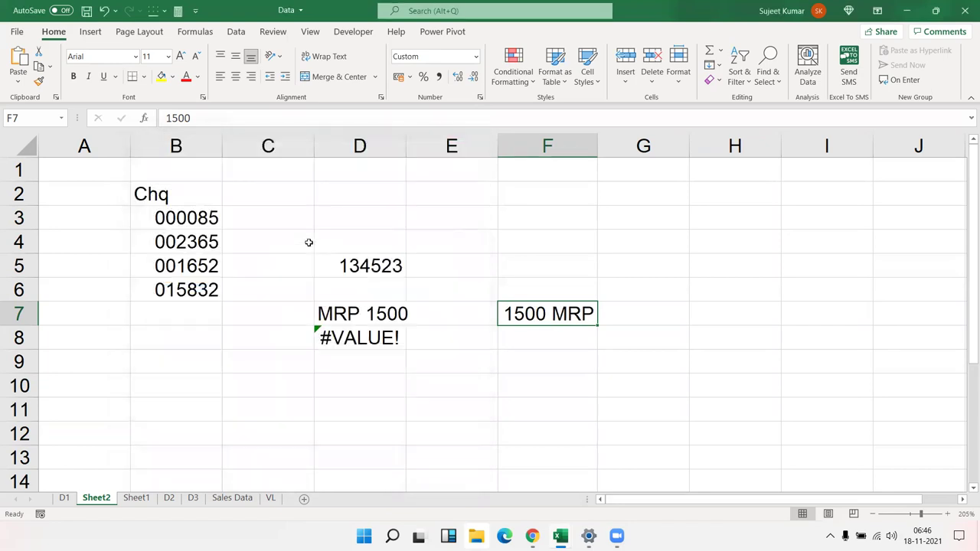
{"action": "left_click", "coordinate": [479, 97]}
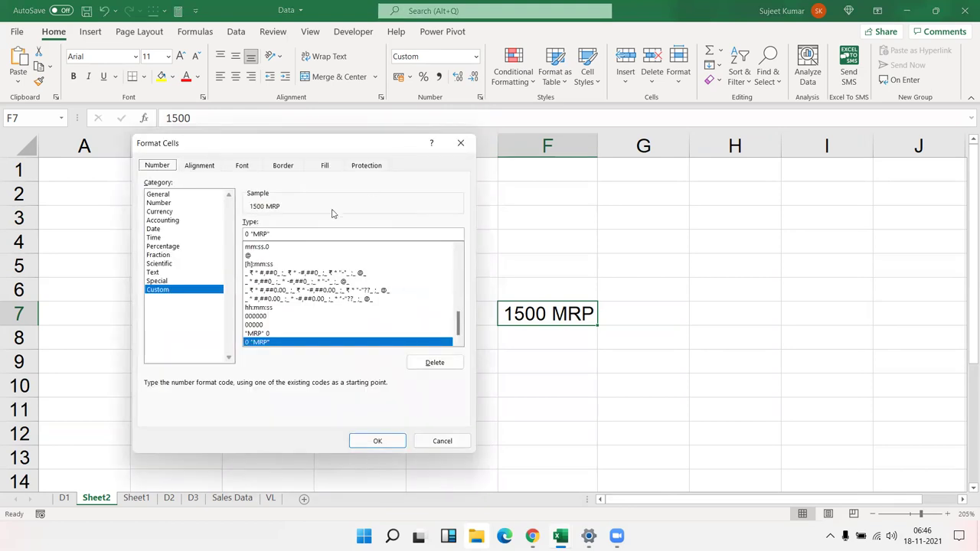
{"action": "left_click", "coordinate": [251, 233]}
{"action": "key", "text": "BackSpace"}
{"action": "key", "text": "BackSpace"}
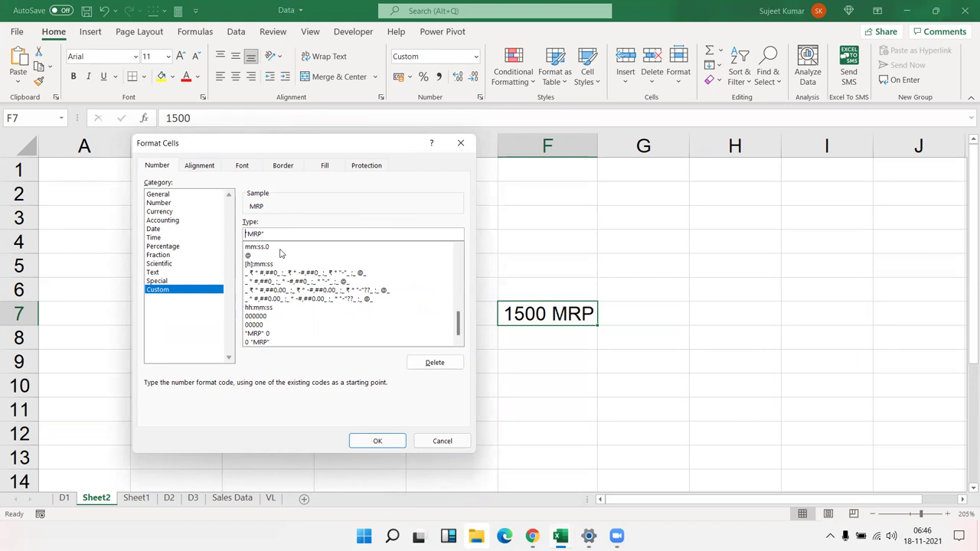
{"action": "left_click", "coordinate": [278, 235]}
{"action": "type", "text": "0"}
{"action": "key", "text": "Return"}
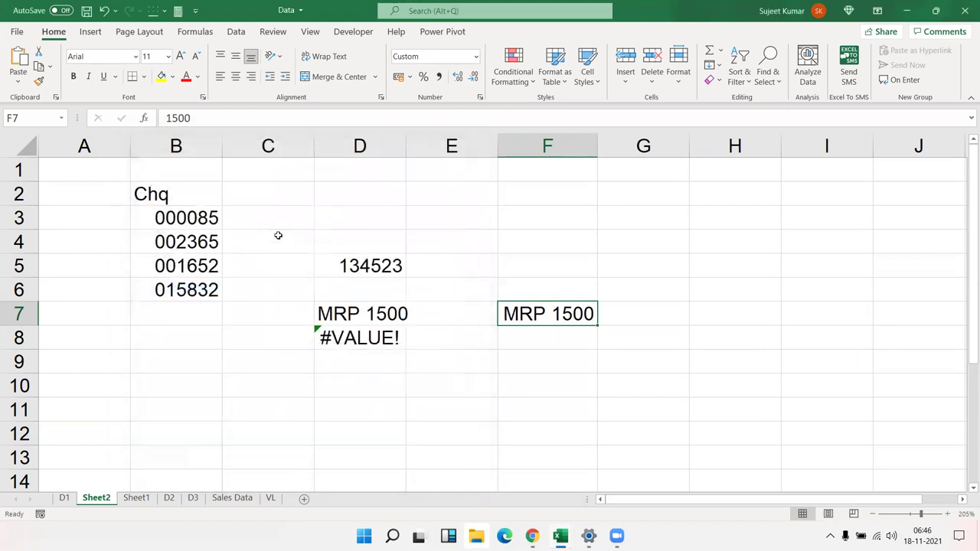
Drop the # placeholder to show only MRP, then restore 0 so F7 shows MRP 1500.
{"action": "left_click", "coordinate": [480, 98]}
{"action": "left_click", "coordinate": [314, 234]}
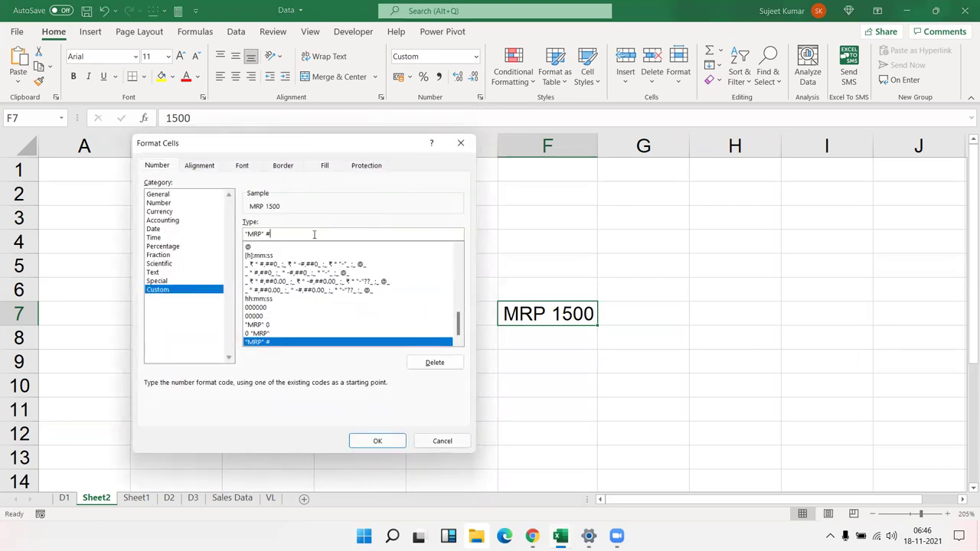
{"action": "key", "text": "BackSpace"}
{"action": "key", "text": "BackSpace"}
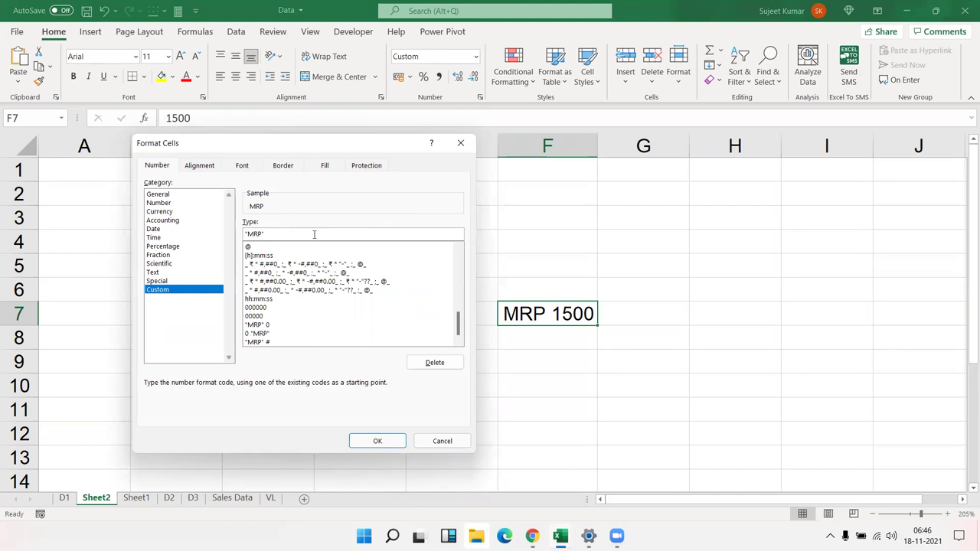
{"action": "key", "text": "Return"}
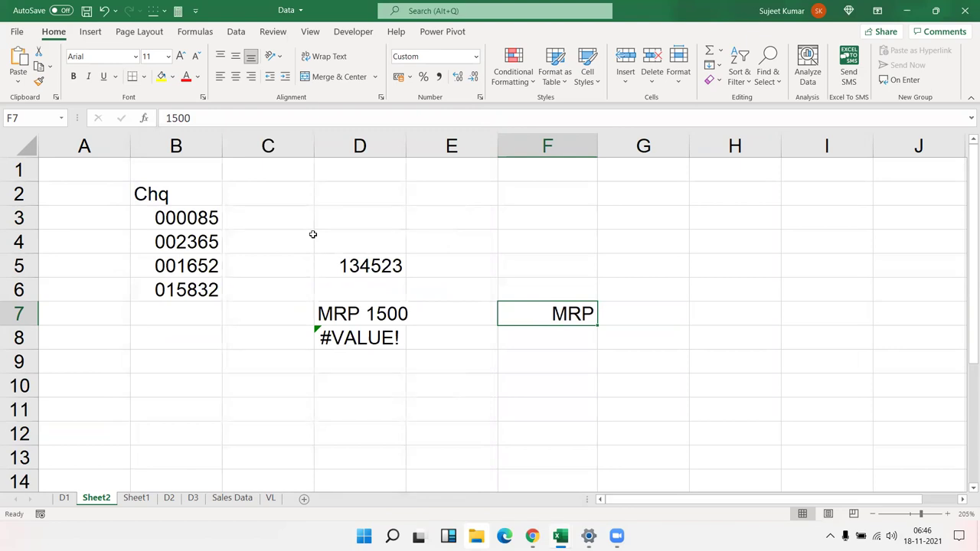
{"action": "left_click", "coordinate": [479, 97]}
{"action": "left_click", "coordinate": [296, 230]}
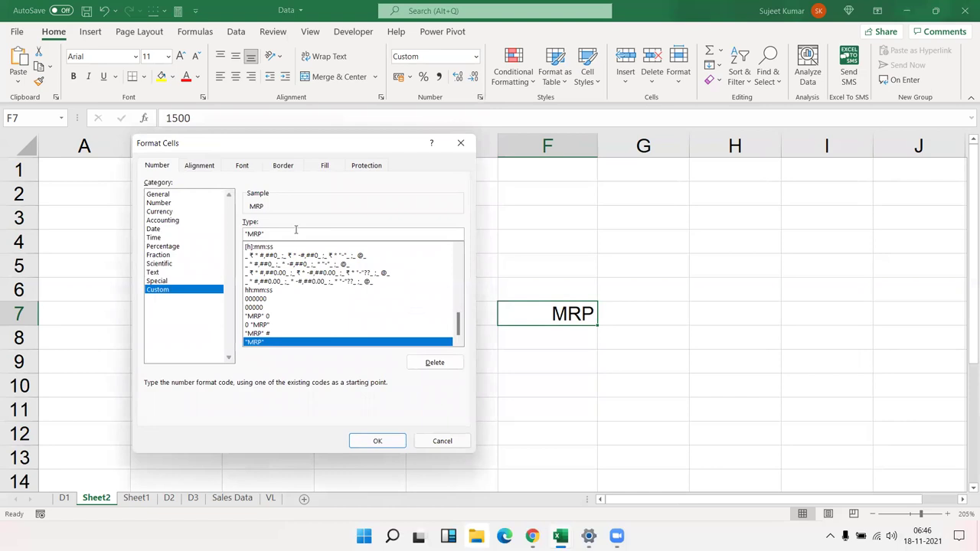
{"action": "type", "text": "0"}
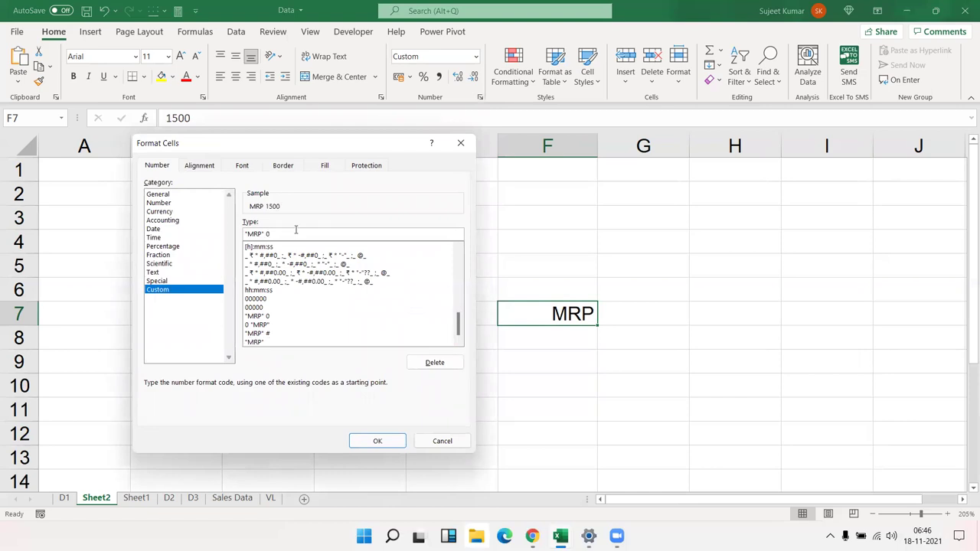
{"action": "key", "text": "Return"}
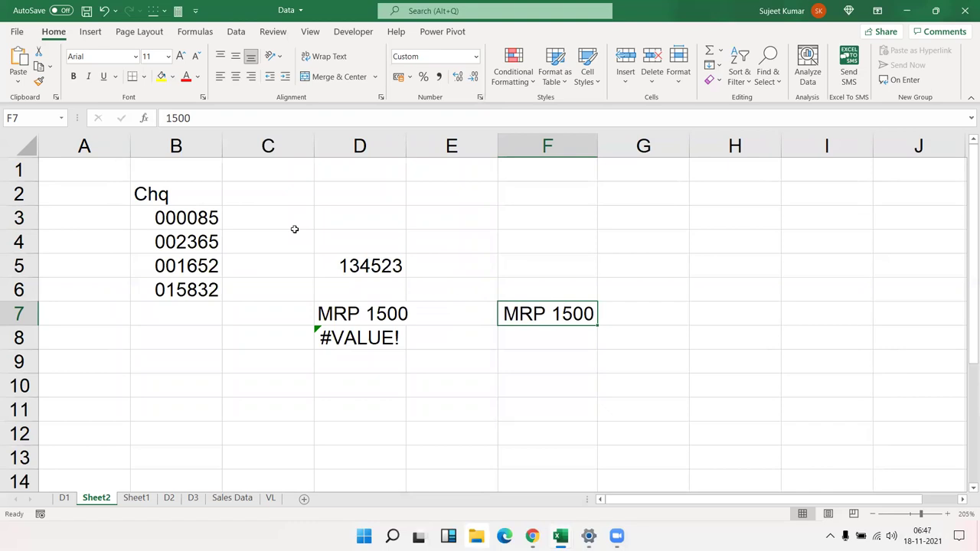
{"action": "key", "text": "F2"}
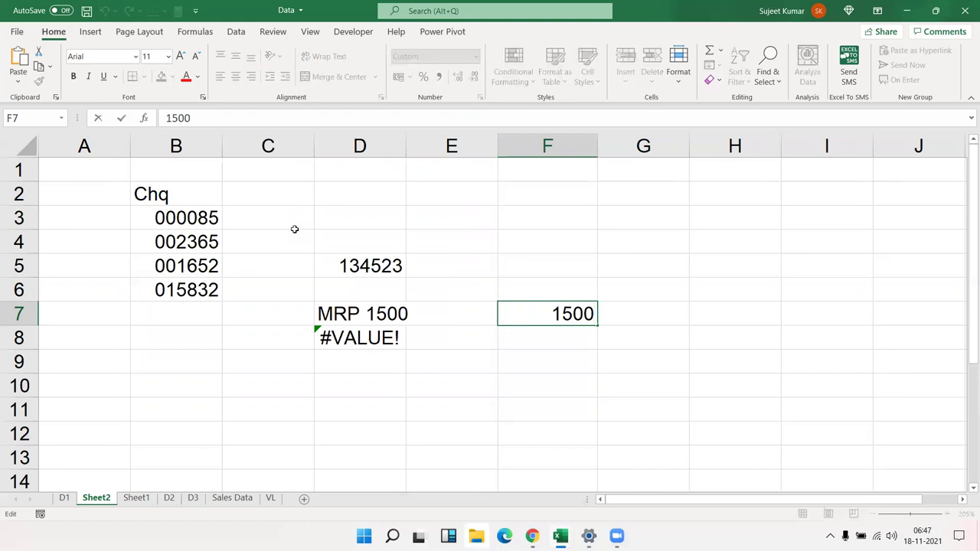
{"action": "key", "text": "shift+Left"}
{"action": "key", "text": "shift+Left"}
{"action": "key", "text": "shift+Left"}
{"action": "key", "text": "shift+Left"}
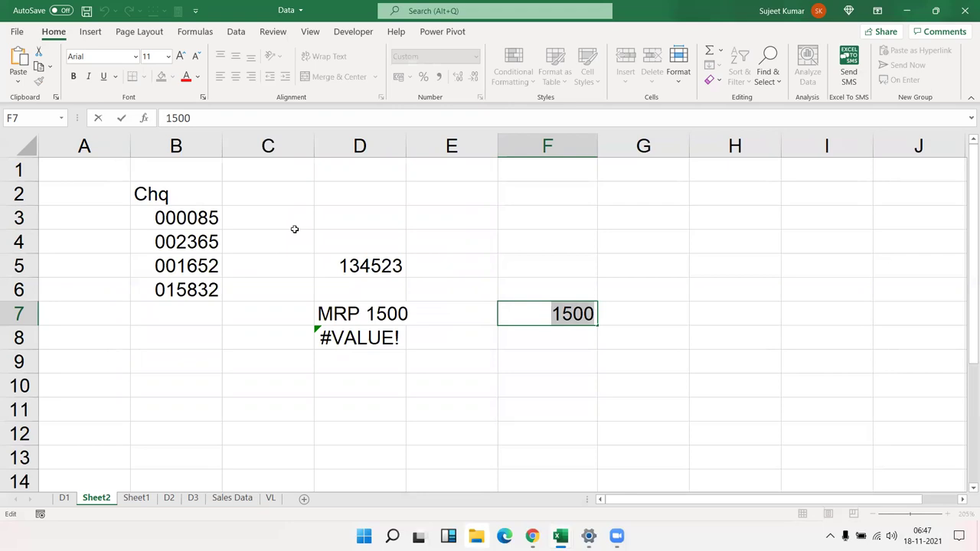
{"action": "key", "text": "Escape"}
{"action": "key", "text": "Right"}
{"action": "type", "text": "="}
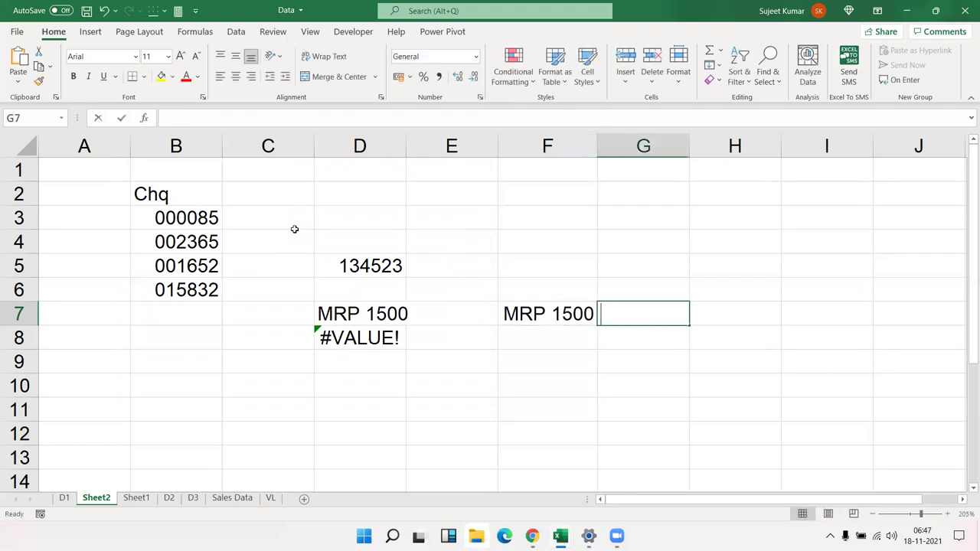
{"action": "key", "text": "Left"}
{"action": "type", "text": "+20"}
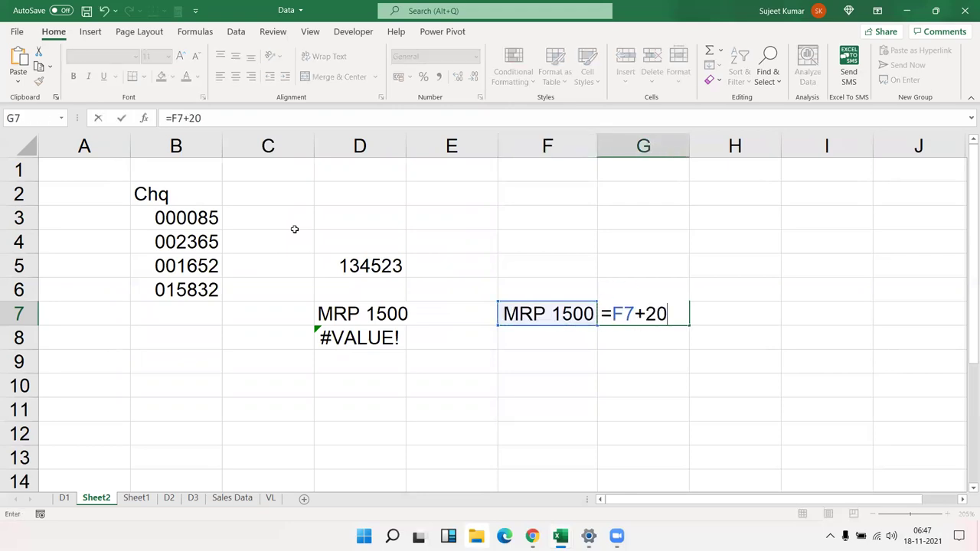
{"action": "key", "text": "Return"}
{"action": "key", "text": "Up"}
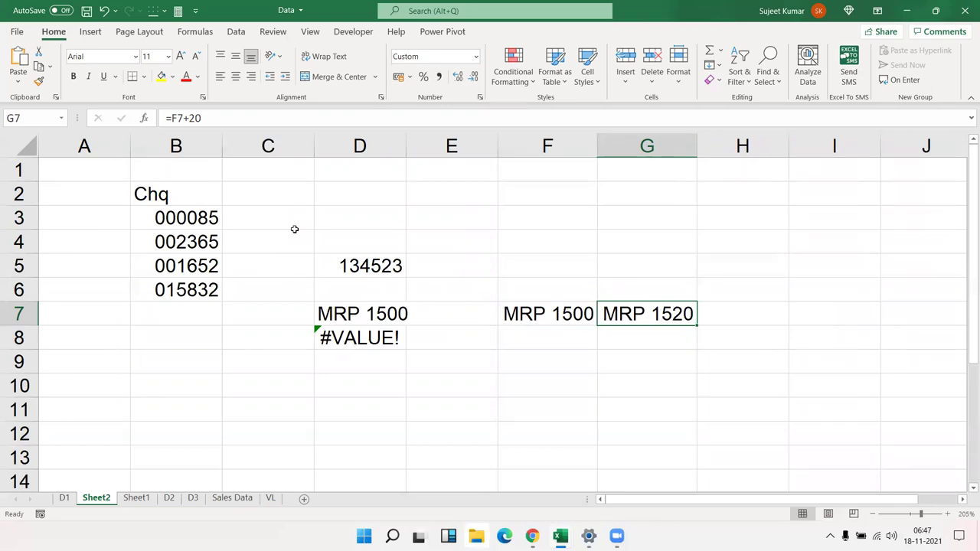
{"action": "key", "text": "Delete"}
{"action": "key", "text": "Left"}
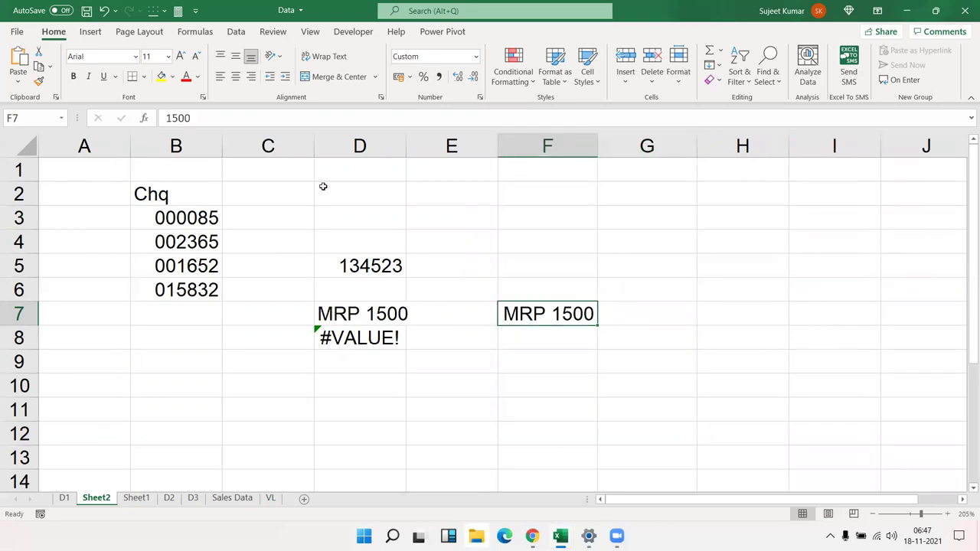
Change F7's custom format to "MRP" 00.
{"action": "left_click", "coordinate": [480, 97]}
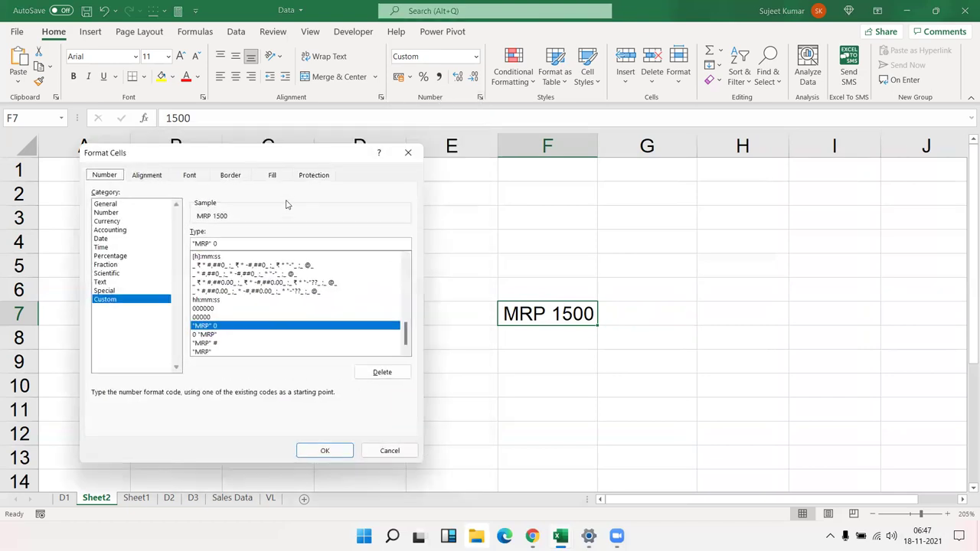
{"action": "left_click", "coordinate": [261, 240]}
{"action": "type", "text": "0"}
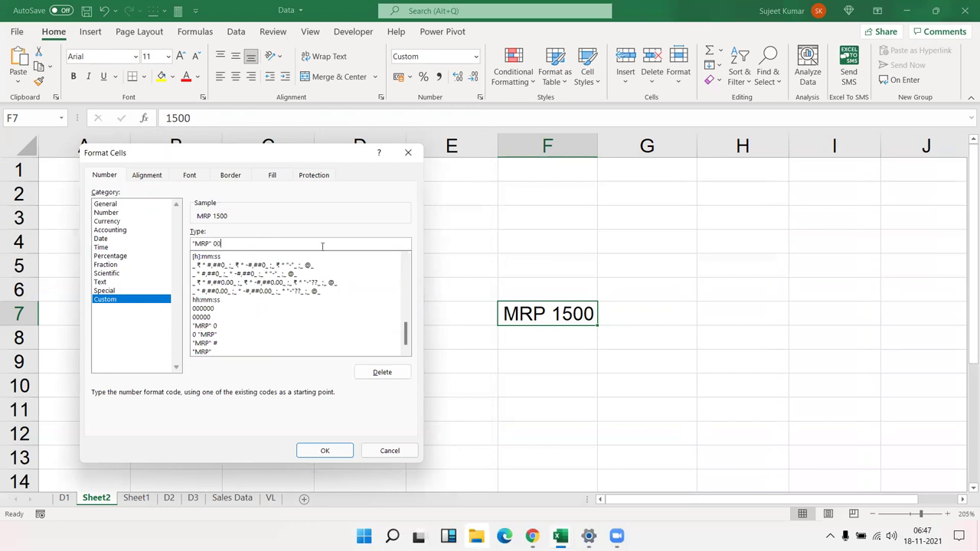
{"action": "key", "text": "Return"}
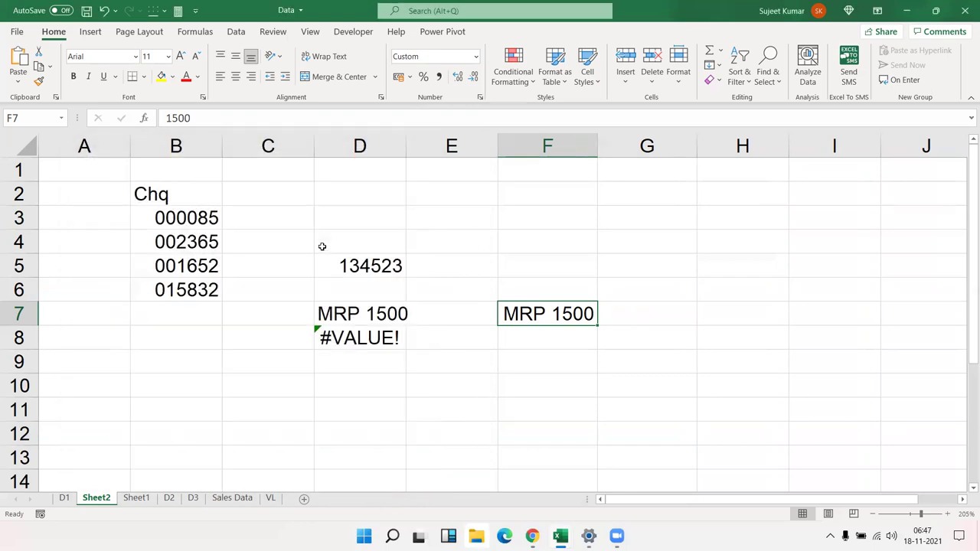
Test with 5 in F7, 5 in D5 (showing 00005), then 56563 in F7.
{"action": "type", "text": "5"}
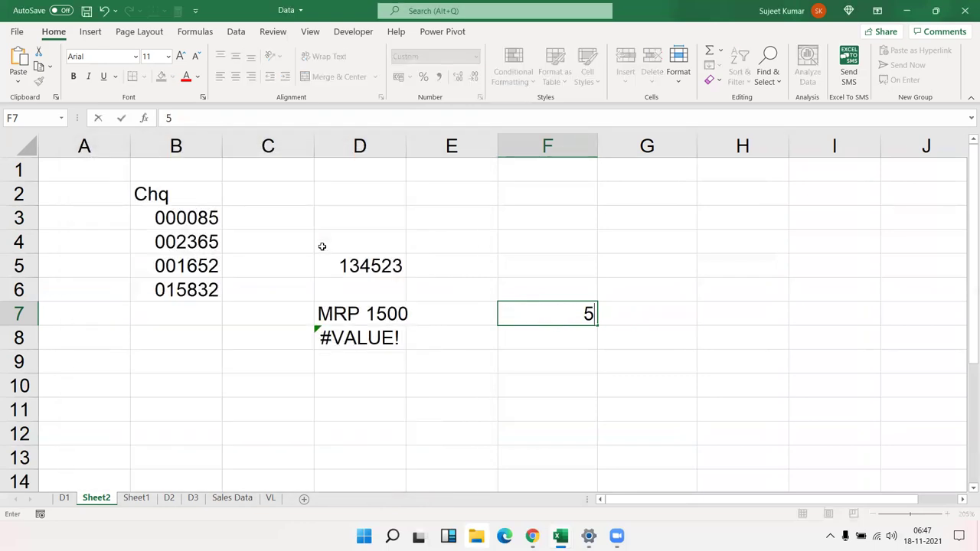
{"action": "key", "text": "Return"}
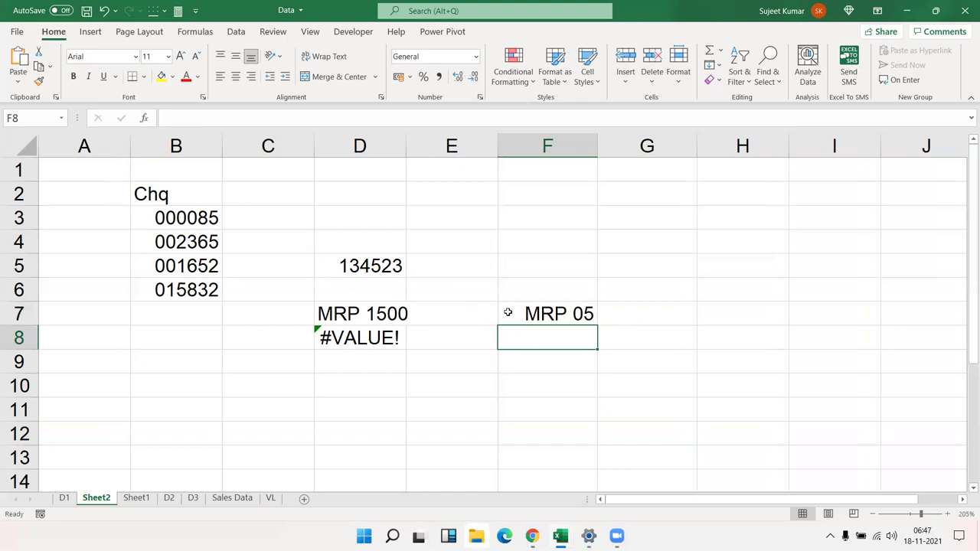
{"action": "left_click", "coordinate": [390, 273]}
{"action": "type", "text": "5"}
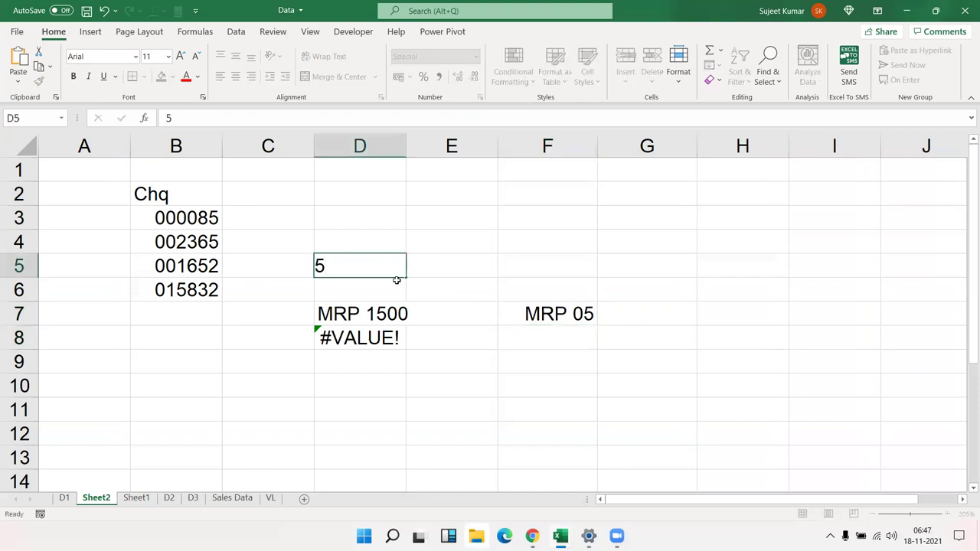
{"action": "key", "text": "Return"}
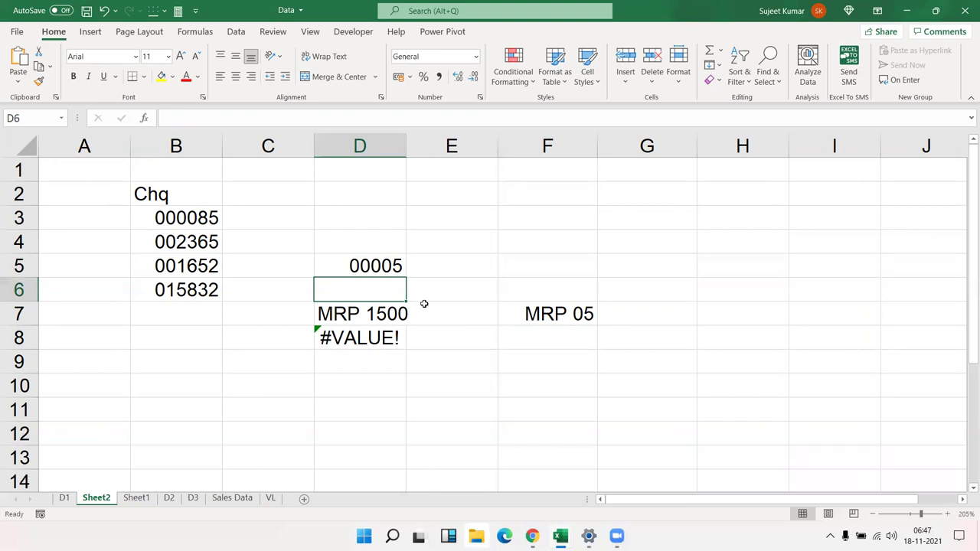
{"action": "left_click", "coordinate": [575, 319]}
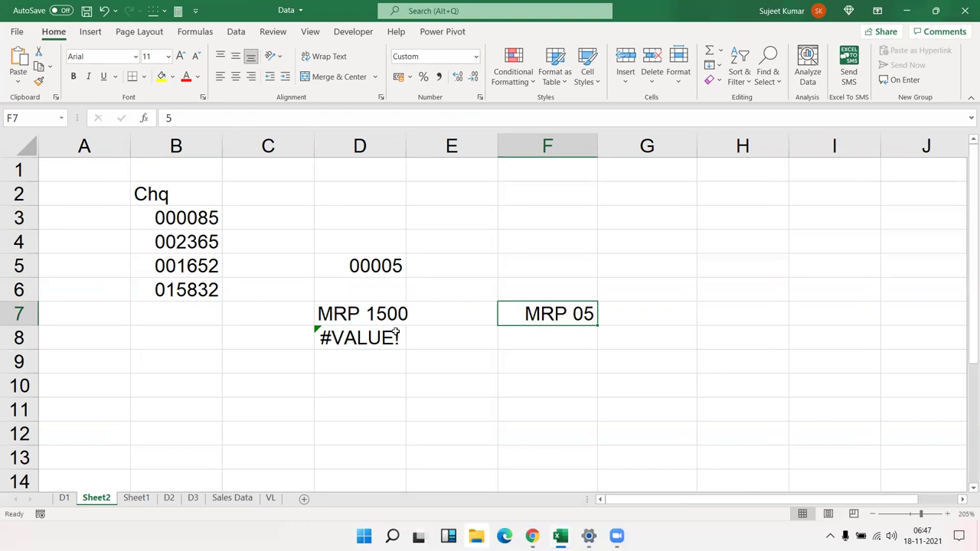
{"action": "type", "text": "56563"}
{"action": "key", "text": "Return"}
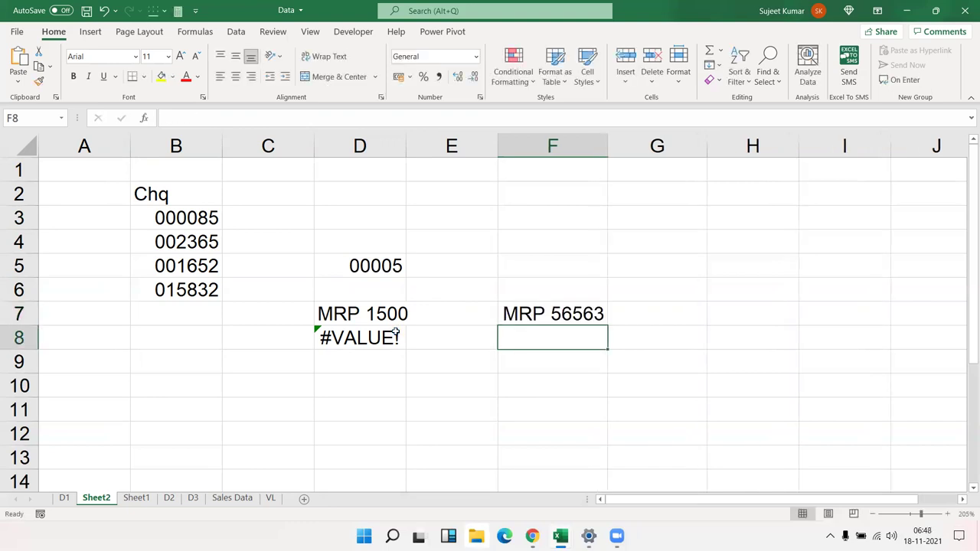
Replace 00 with ## in F7's format, giving "MRP" ##, and enter 5 in F7.
{"action": "key", "text": "Up"}
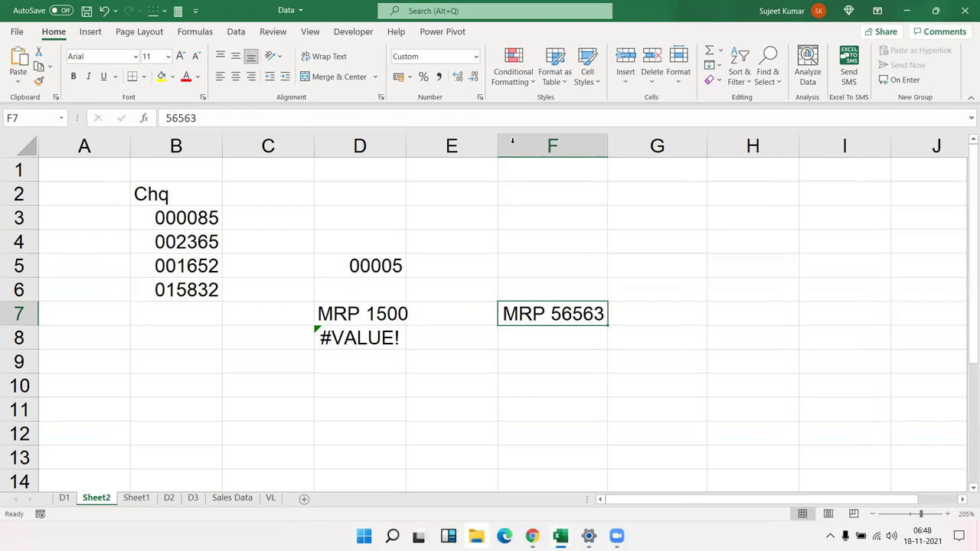
{"action": "left_click", "coordinate": [480, 97]}
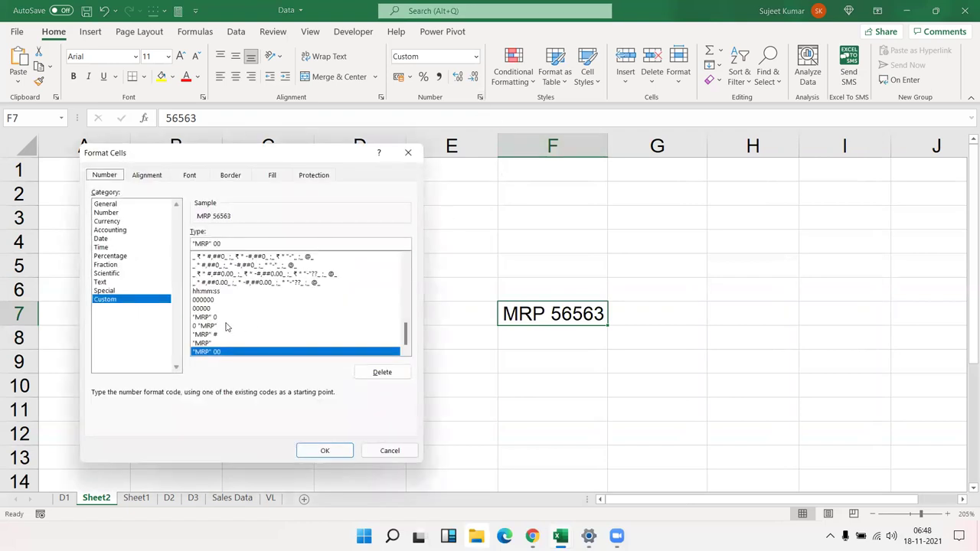
{"action": "left_click_drag", "start_coordinate": [214, 244], "coordinate": [225, 243]}
{"action": "type", "text": "##"}
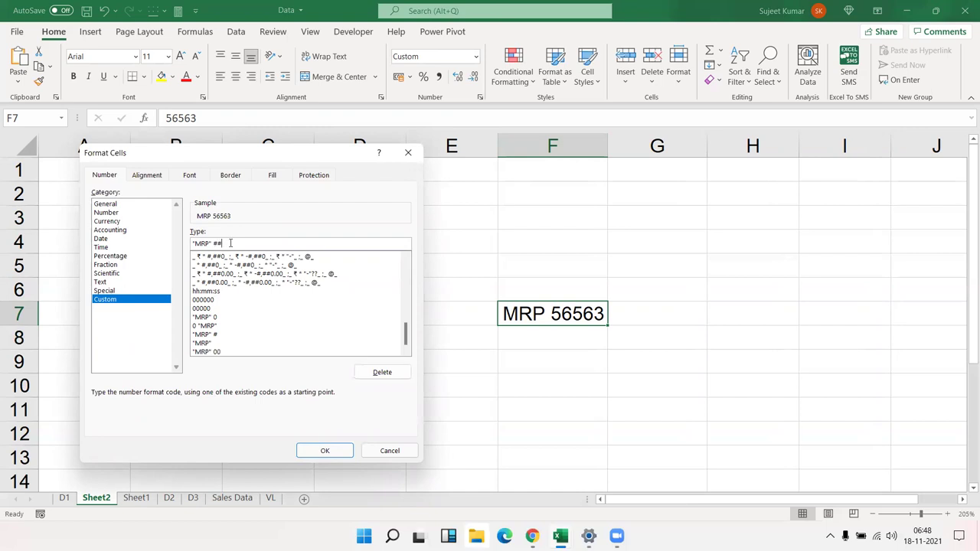
{"action": "key", "text": "Return"}
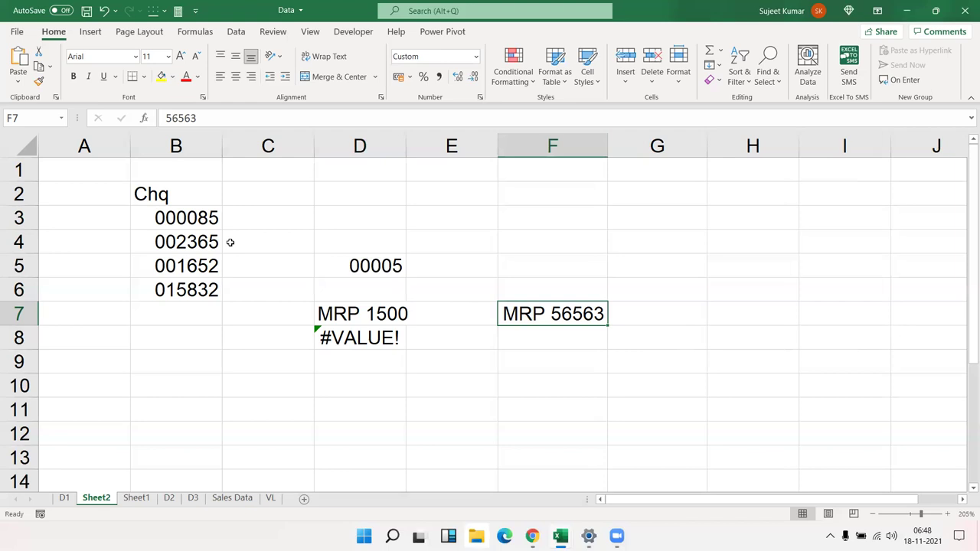
{"action": "type", "text": "5"}
{"action": "key", "text": "Return"}
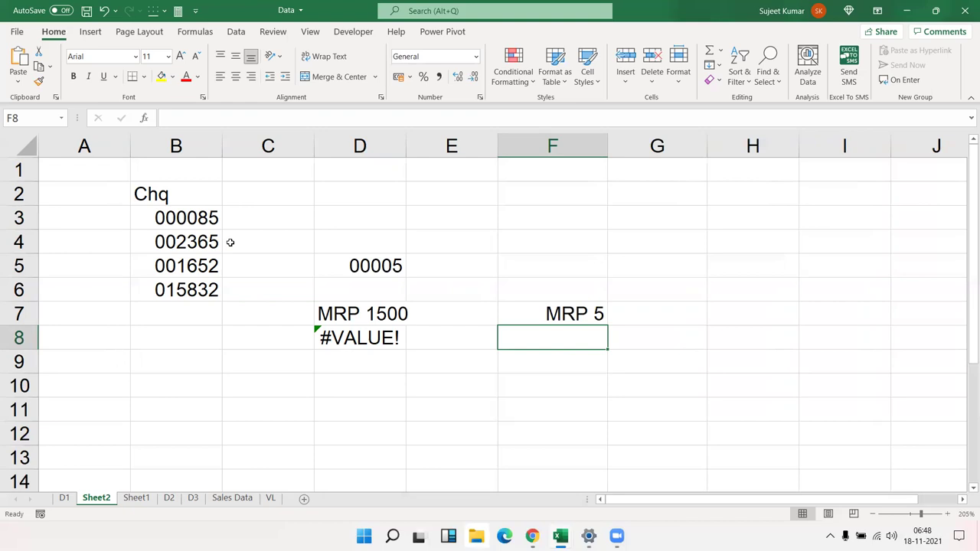
Enter the heading Mobile in G1.
{"action": "left_click", "coordinate": [961, 499]}
{"action": "left_click", "coordinate": [961, 499]}
{"action": "left_click", "coordinate": [961, 499]}
{"action": "left_click", "coordinate": [367, 173]}
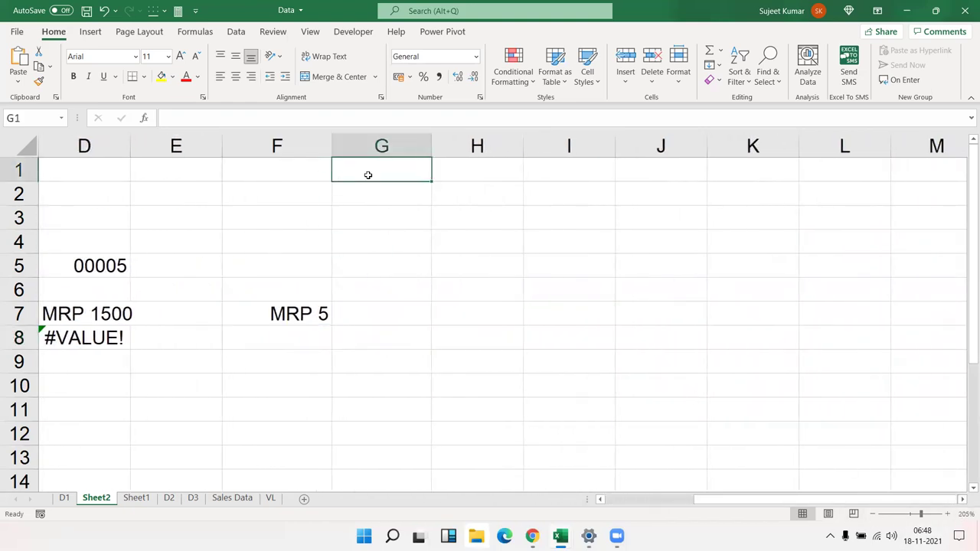
{"action": "type", "text": "Mobile"}
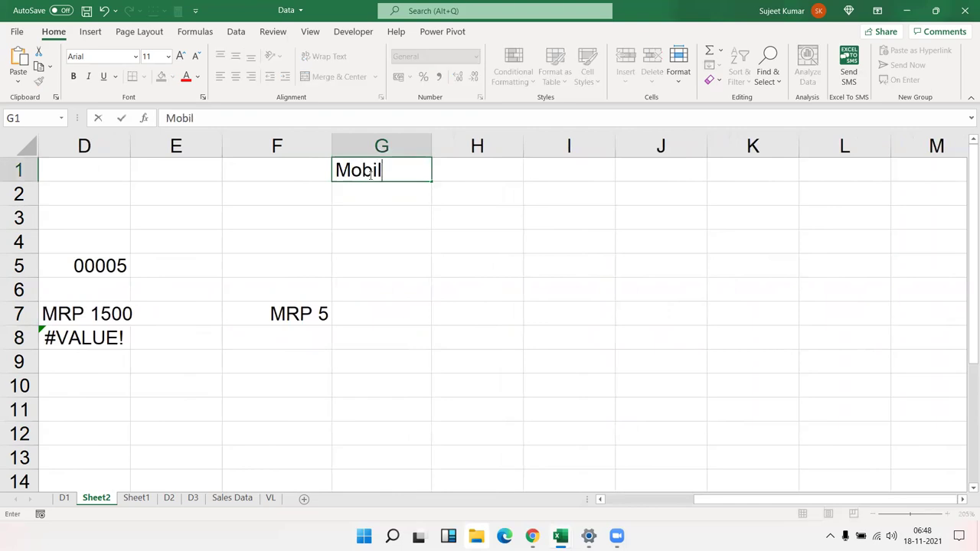
{"action": "key", "text": "Return"}
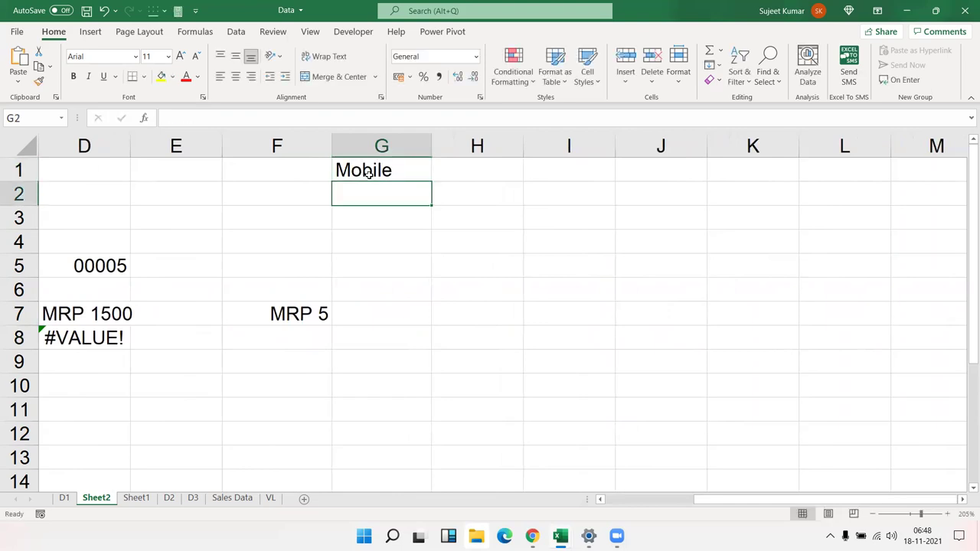
Enter the first ten-digit mobile number in G2.
{"action": "type", "text": "+91"}
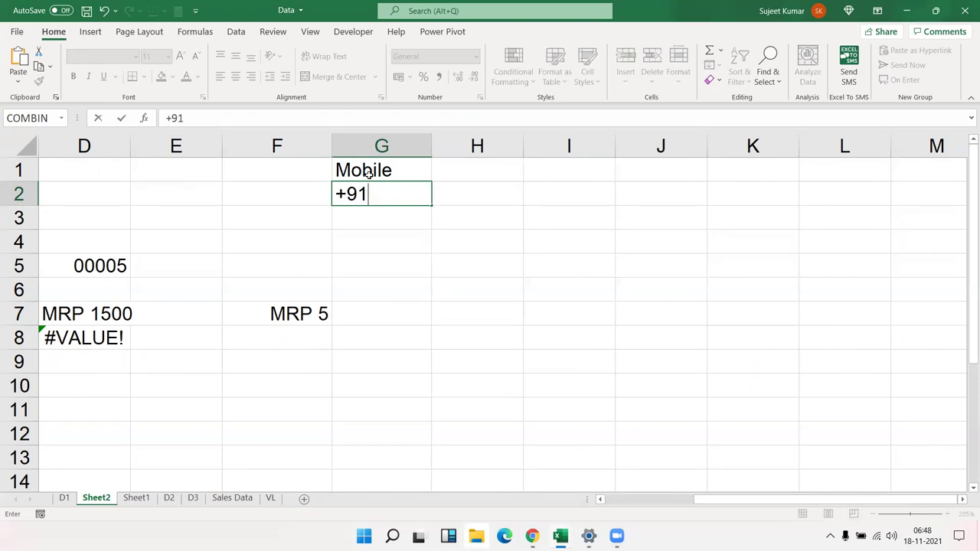
{"action": "key", "text": "Return"}
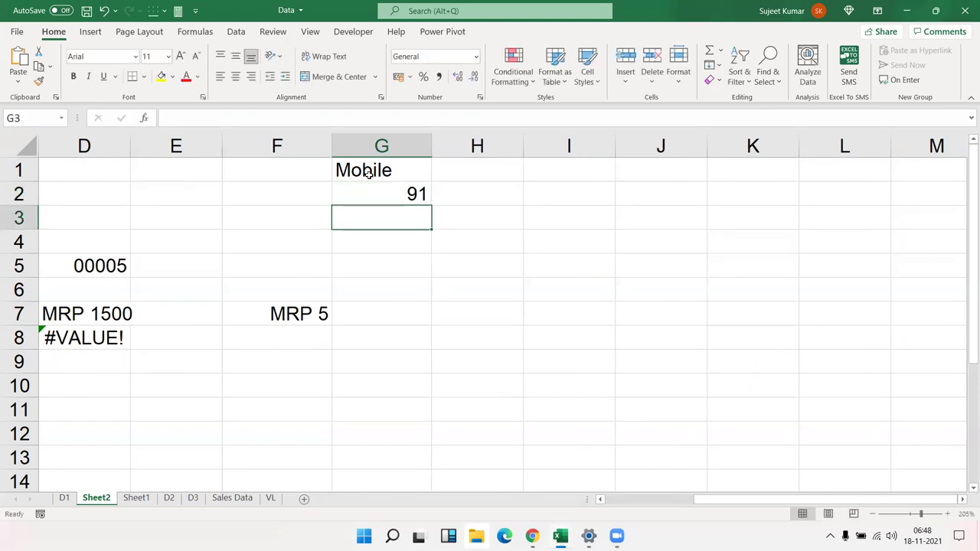
{"action": "key", "text": "Up"}
{"action": "type", "text": "+91 8"}
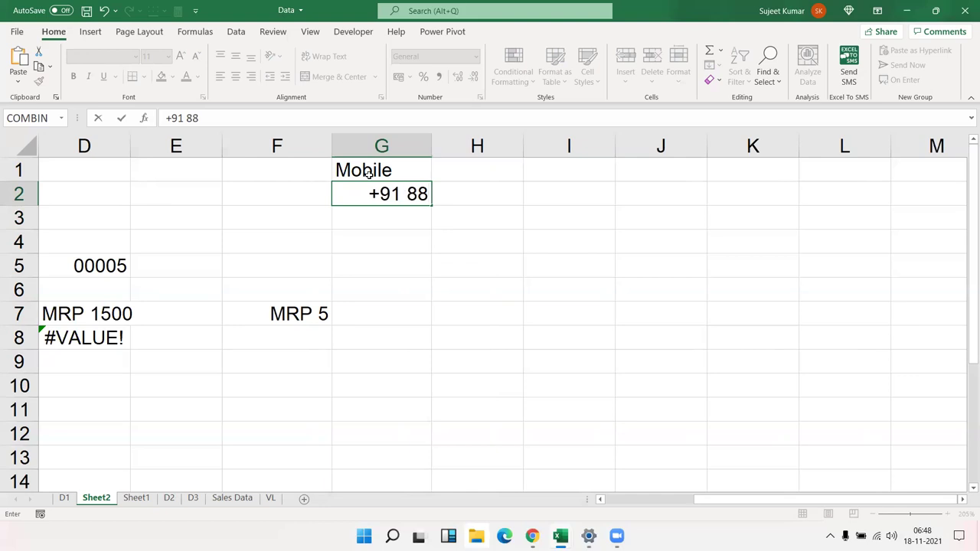
{"action": "key", "text": "Escape"}
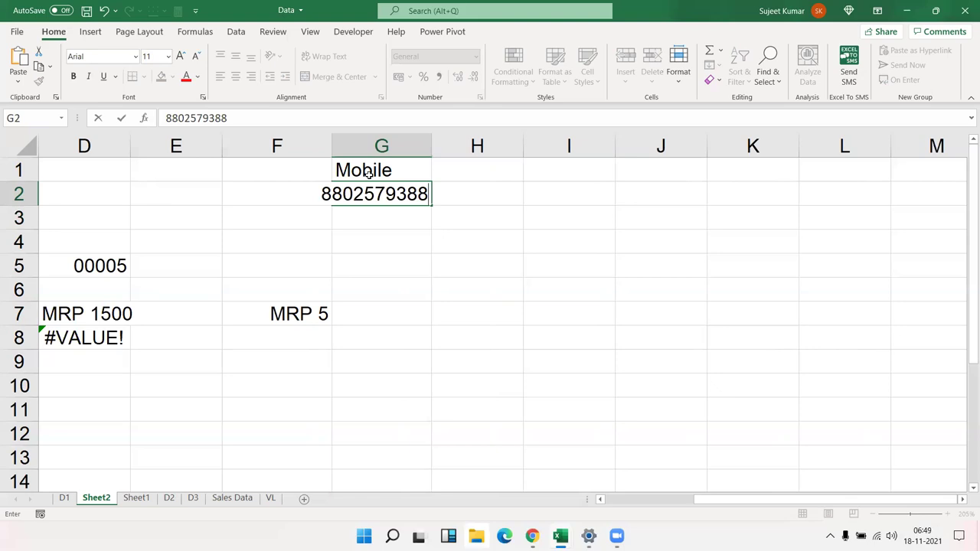
{"action": "key", "text": "Return"}
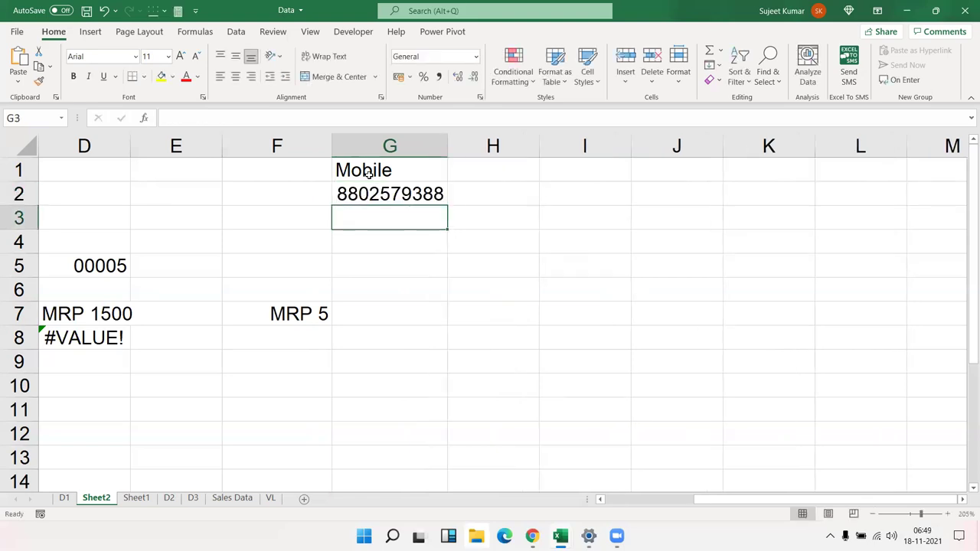
Enter the second mobile number in G3, then add its missing digit.
{"action": "key", "text": "Return"}
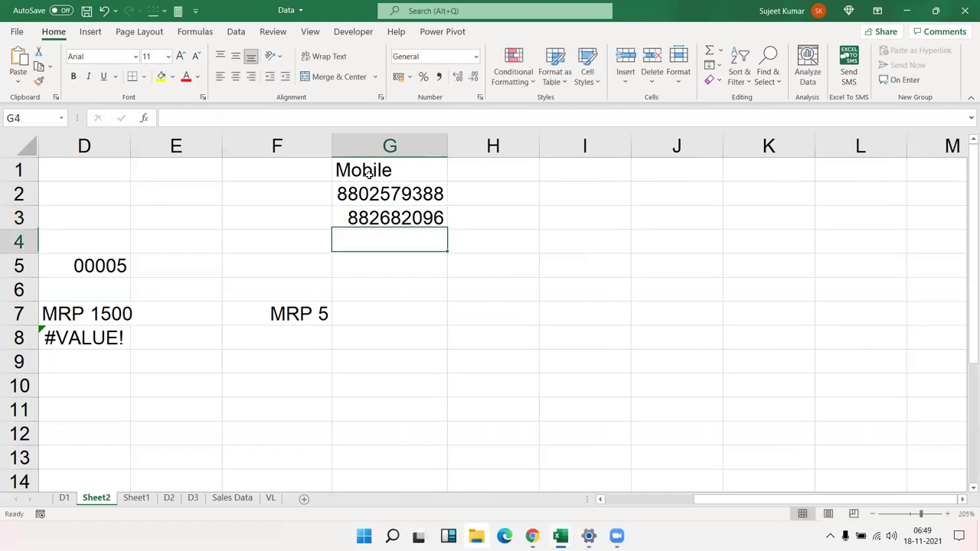
{"action": "left_click", "coordinate": [407, 218]}
{"action": "double_click", "coordinate": [408, 218]}
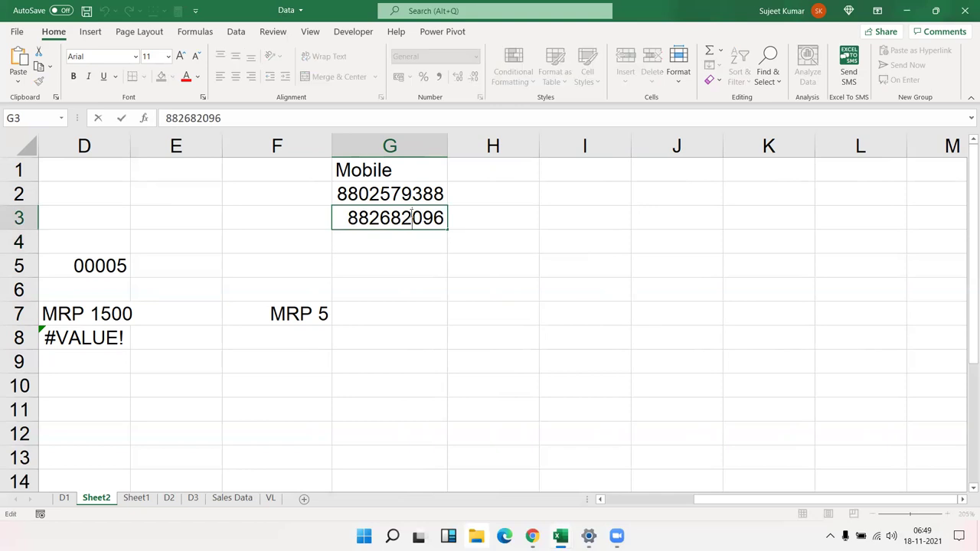
{"action": "type", "text": "8."}
{"action": "key", "text": "BackSpace"}
{"action": "key", "text": "Return"}
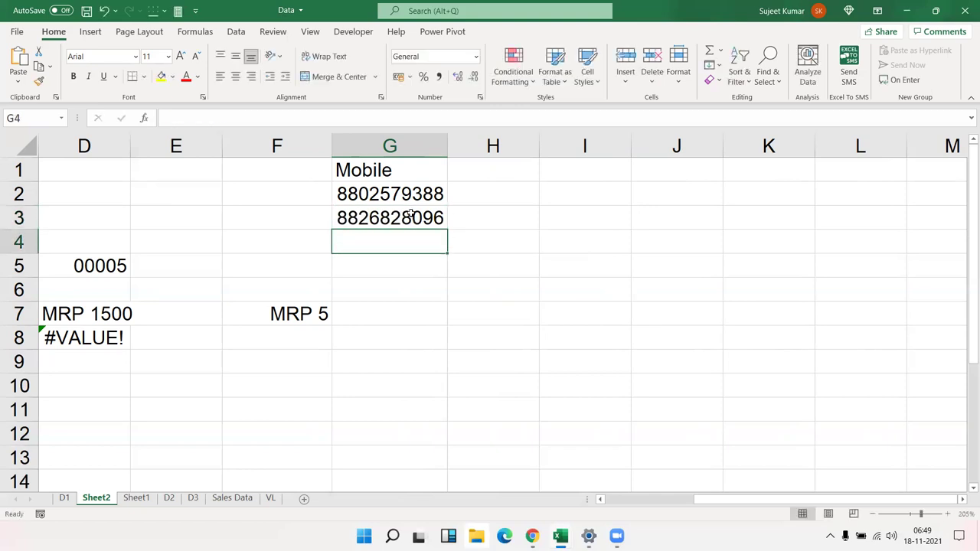
Apply the custom format +91 0 to the mobile numbers in G2:G3.
{"action": "left_click_drag", "start_coordinate": [406, 194], "coordinate": [407, 217]}
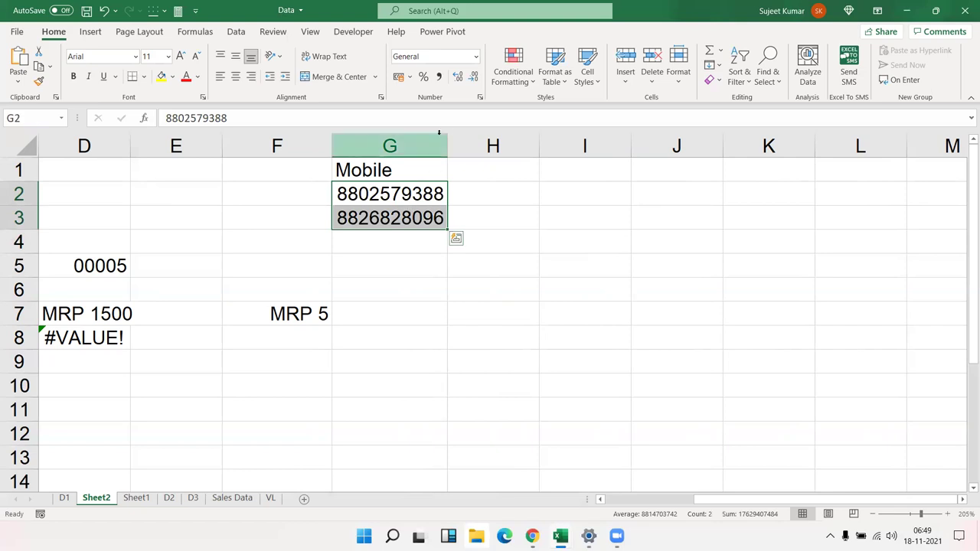
{"action": "left_click", "coordinate": [480, 97]}
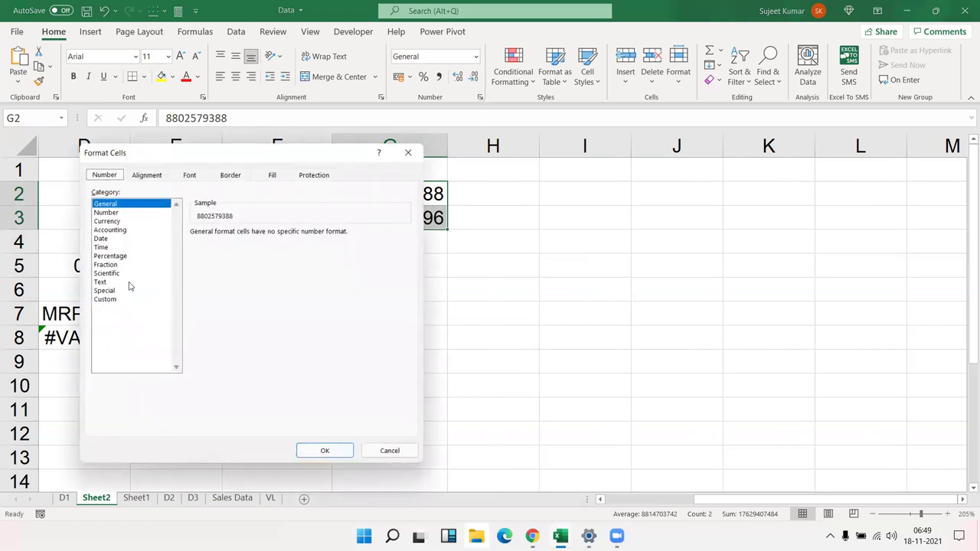
{"action": "left_click", "coordinate": [103, 300]}
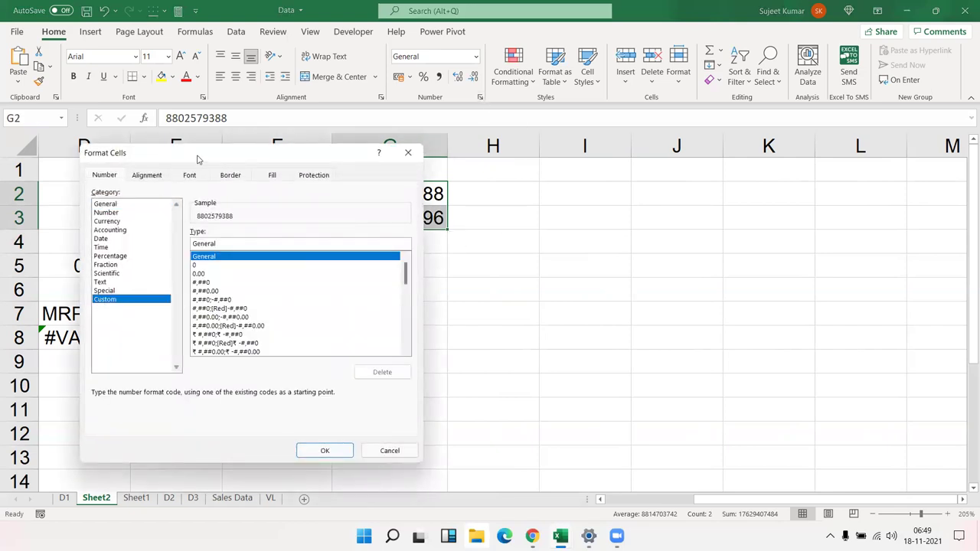
{"action": "left_click_drag", "start_coordinate": [197, 160], "coordinate": [584, 182]}
{"action": "double_click", "coordinate": [595, 264]}
{"action": "type", "text": "+91 "}
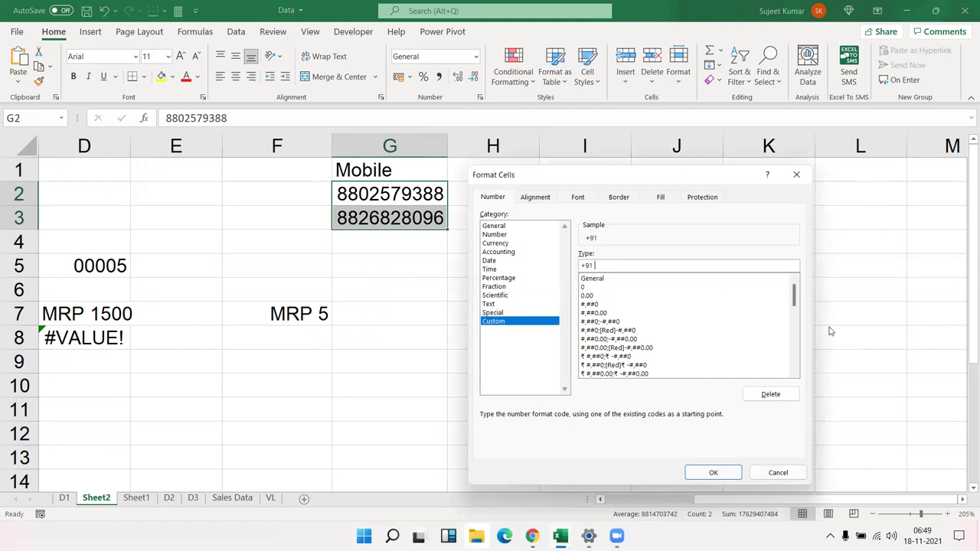
{"action": "type", "text": "0"}
{"action": "key", "text": "Return"}
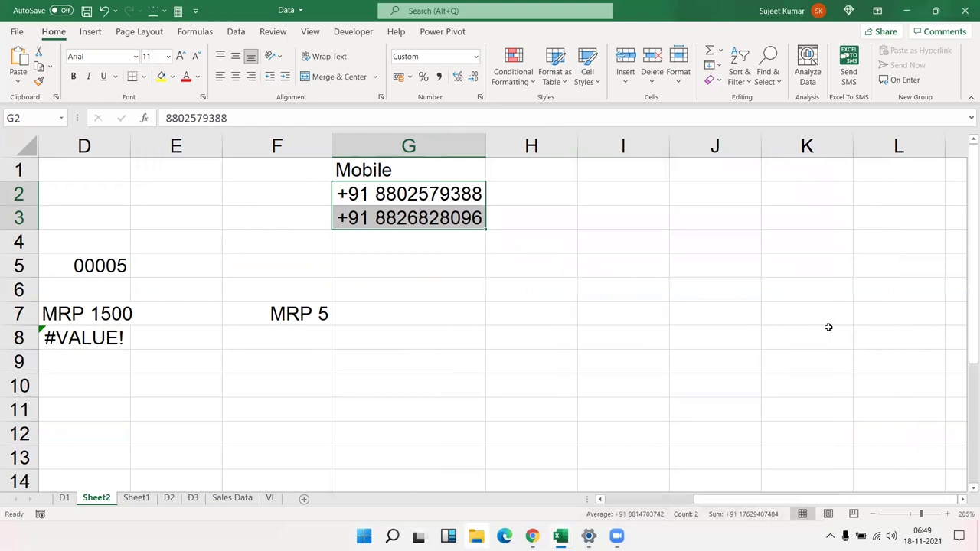
{"action": "left_click", "coordinate": [481, 98]}
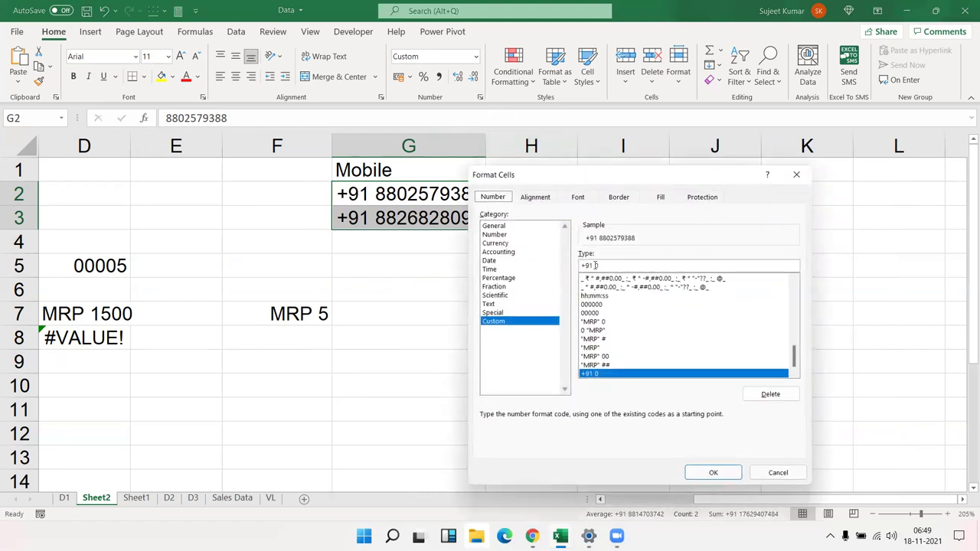
{"action": "left_click_drag", "start_coordinate": [595, 265], "coordinate": [558, 280]}
Add the heading ID in H1.
{"action": "key", "text": "Return"}
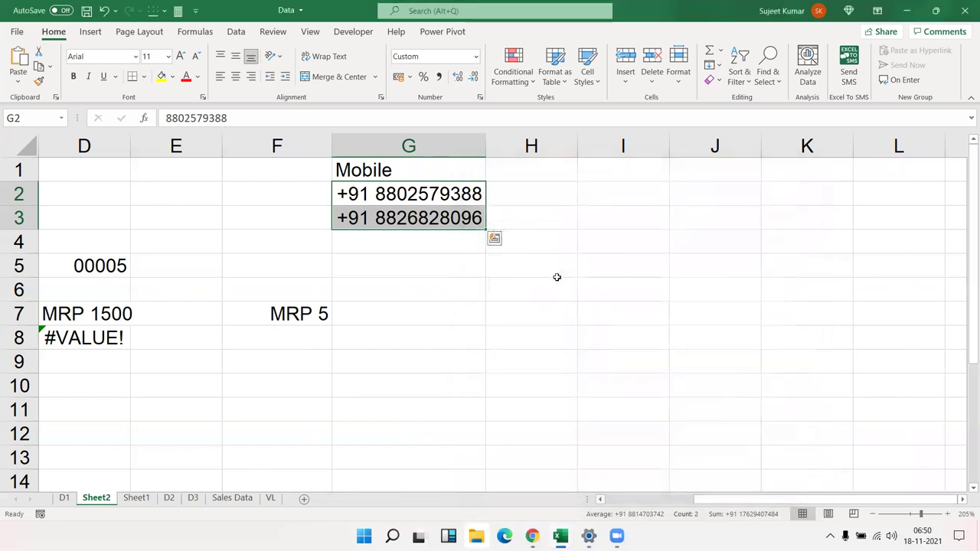
{"action": "key", "text": "Up"}
{"action": "key", "text": "Right"}
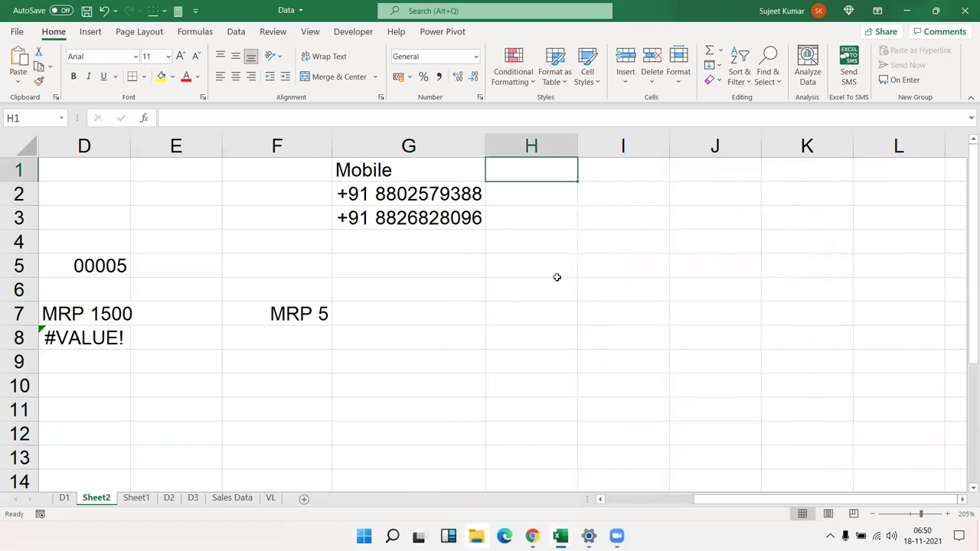
{"action": "type", "text": "ID"}
{"action": "key", "text": "Return"}
Give H2:H5 the custom format ### ### - ###.
{"action": "key", "text": "shift+Down"}
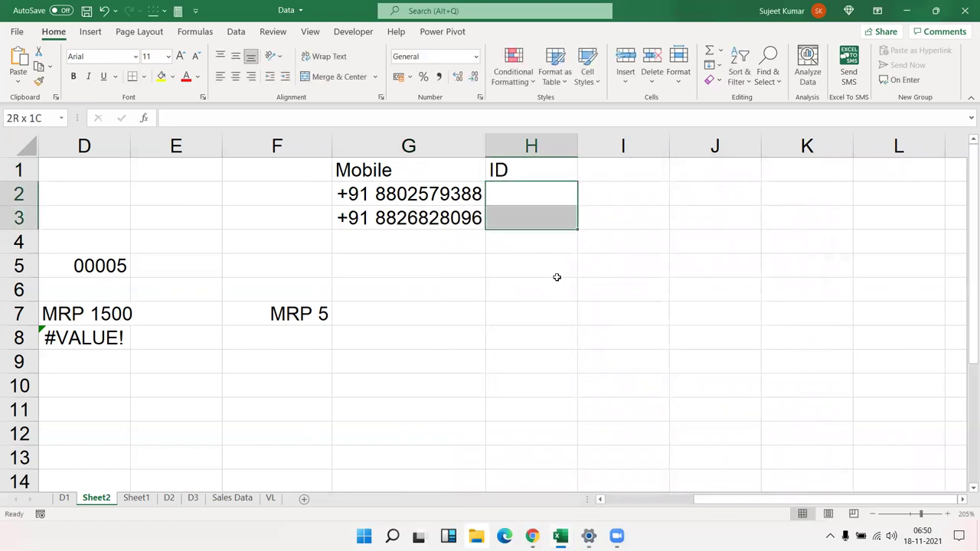
{"action": "key", "text": "shift+Down"}
{"action": "key", "text": "shift+Down"}
{"action": "left_click", "coordinate": [480, 97]}
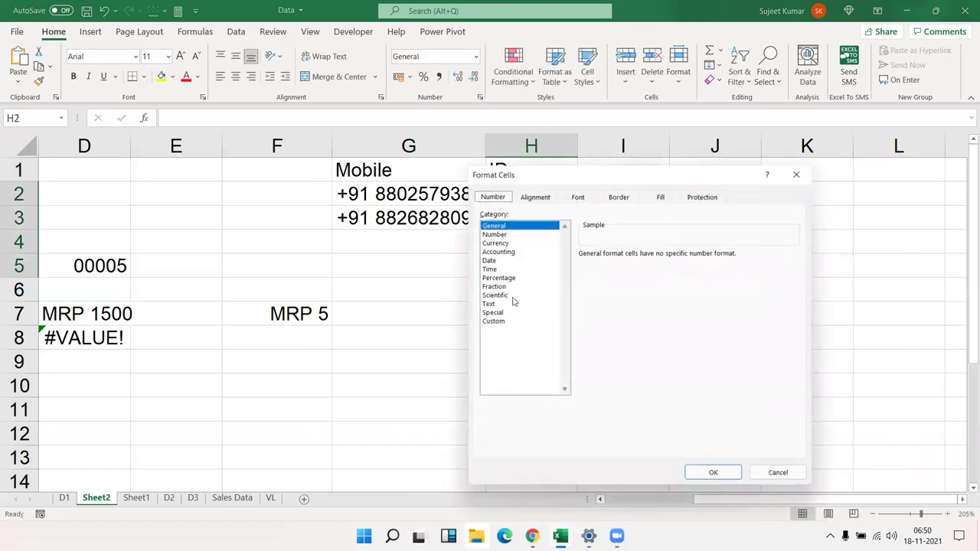
{"action": "left_click", "coordinate": [494, 321]}
{"action": "double_click", "coordinate": [594, 264]}
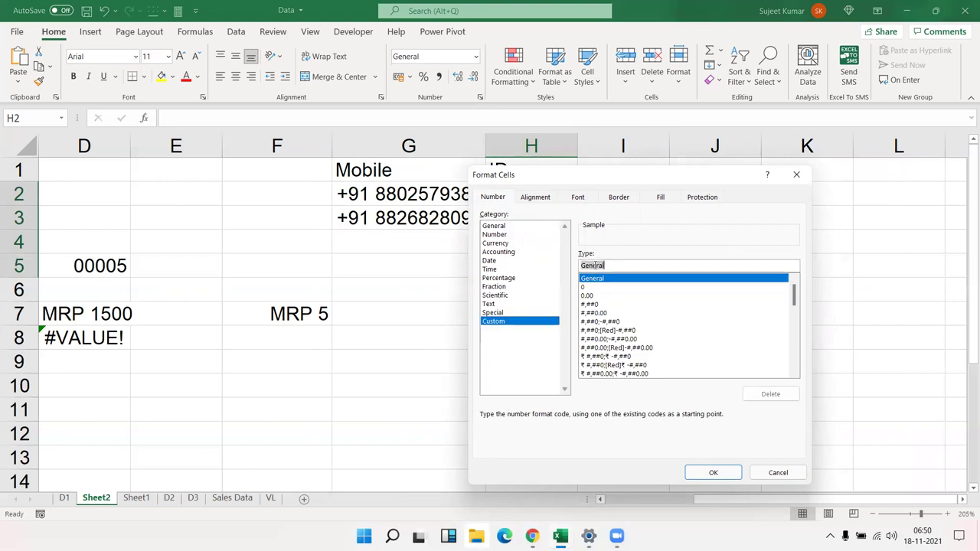
{"action": "type", "text": "###"}
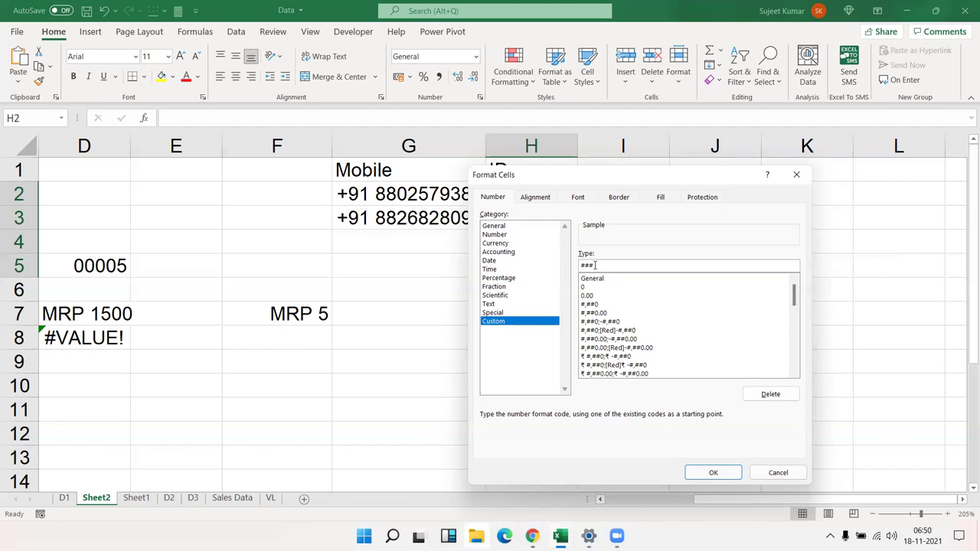
{"action": "type", "text": " ###"}
{"action": "type", "text": " - ###"}
{"action": "key", "text": "Return"}
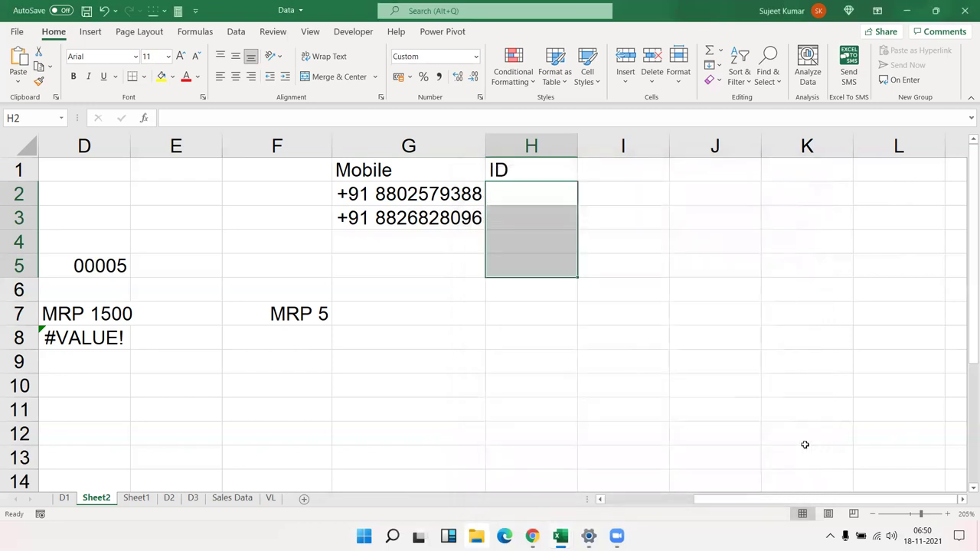
Enter 123 - 963 - 258 as the first ID in H2.
{"action": "key", "text": "Up"}
{"action": "key", "text": "Down"}
{"action": "type", "text": "123 - 963 - 258"}
{"action": "key", "text": "Return"}
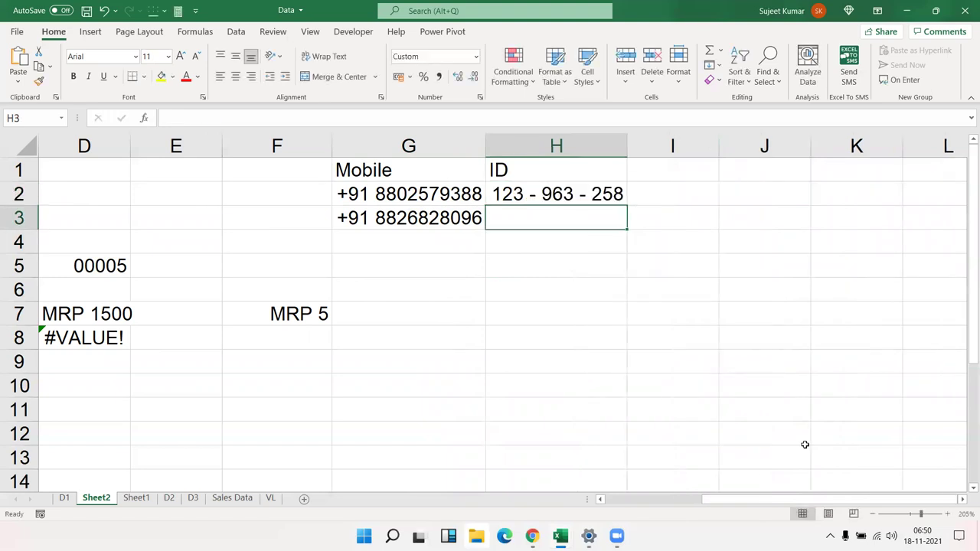
{"action": "key", "text": "Up"}
{"action": "key", "text": "Up"}
{"action": "key", "text": "Right"}
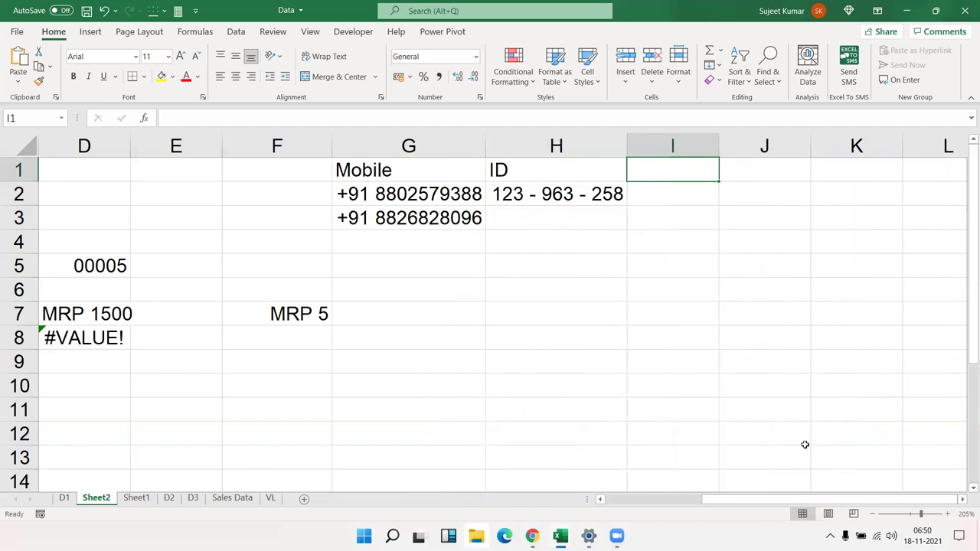
Add the A/c heading in I1 with a long account number in I2.
{"action": "type", "text": "A/c"}
{"action": "key", "text": "Return"}
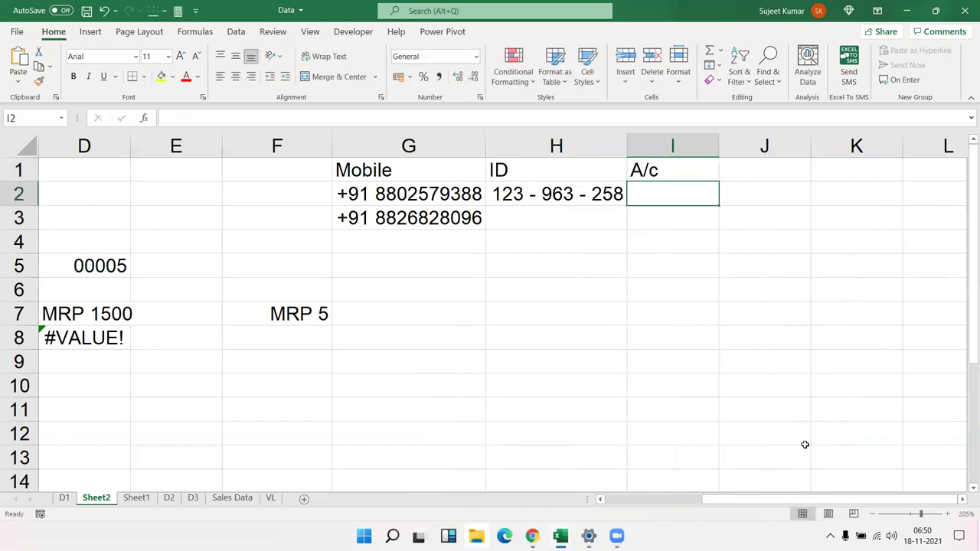
{"action": "type", "text": "12345678901"}
{"action": "key", "text": "Return"}
{"action": "key", "text": "Up"}
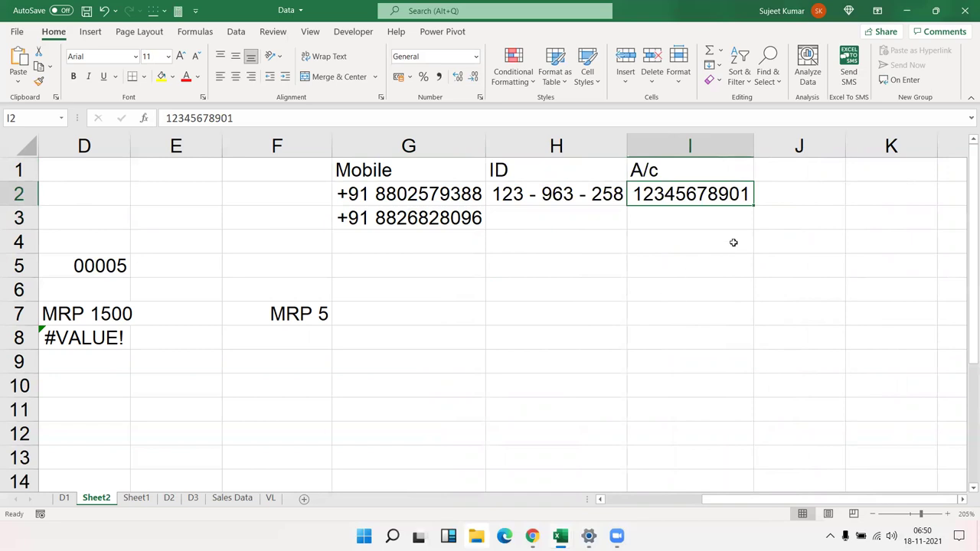
{"action": "double_click", "coordinate": [744, 194]}
{"action": "type", "text": "5"}
{"action": "key", "text": "Return"}
Apply the custom format 0 to I2:I5 so every digit shows.
{"action": "left_click_drag", "start_coordinate": [693, 193], "coordinate": [690, 291]}
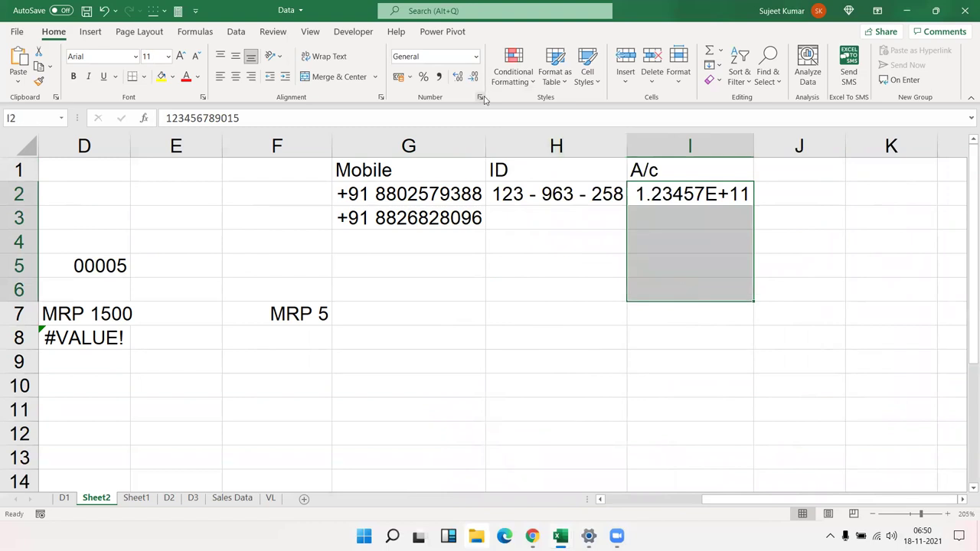
{"action": "key", "text": "ctrl+1"}
{"action": "left_click", "coordinate": [505, 321]}
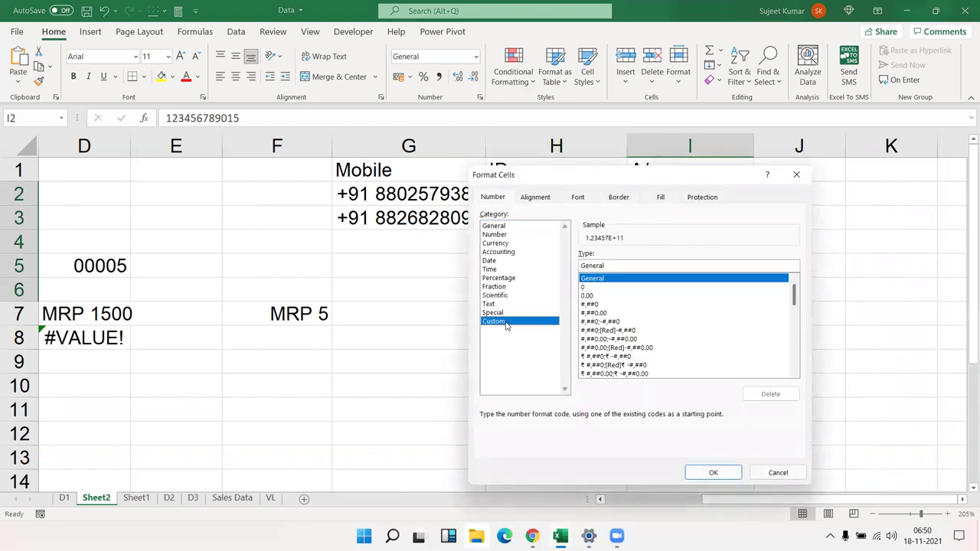
{"action": "double_click", "coordinate": [600, 267]}
{"action": "type", "text": "0"}
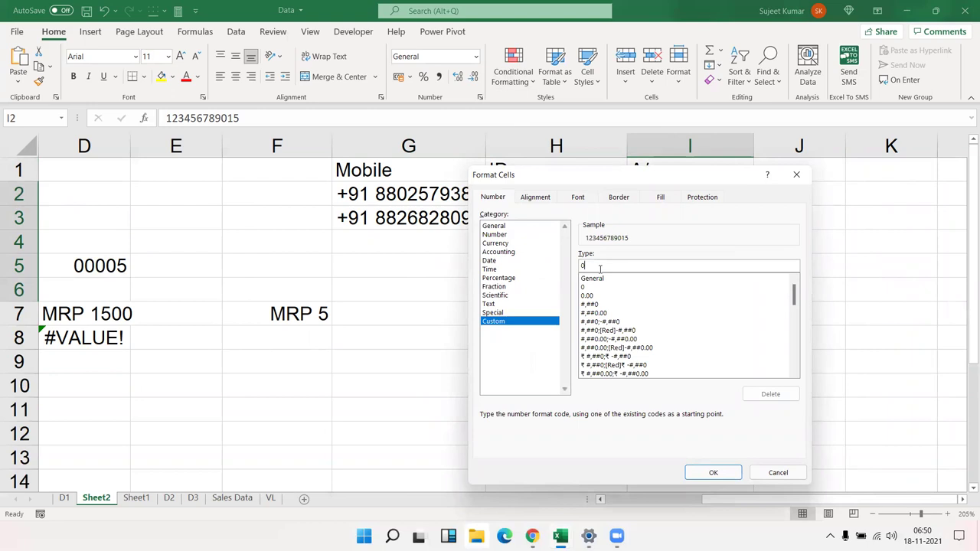
{"action": "key", "text": "Return"}
{"action": "left_click", "coordinate": [679, 244]}
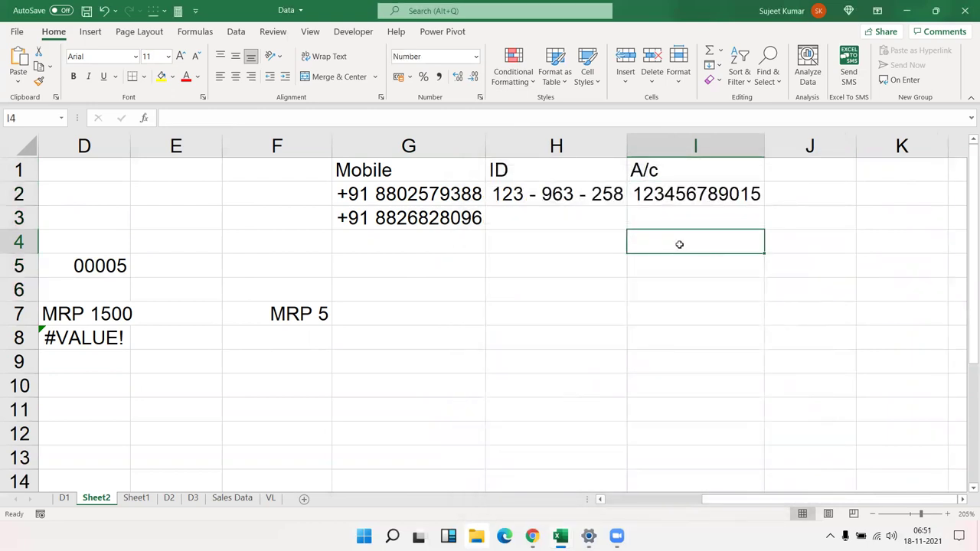
Lengthen the account number in I2 to sixteen digits.
{"action": "left_click_drag", "start_coordinate": [671, 195], "coordinate": [669, 244]}
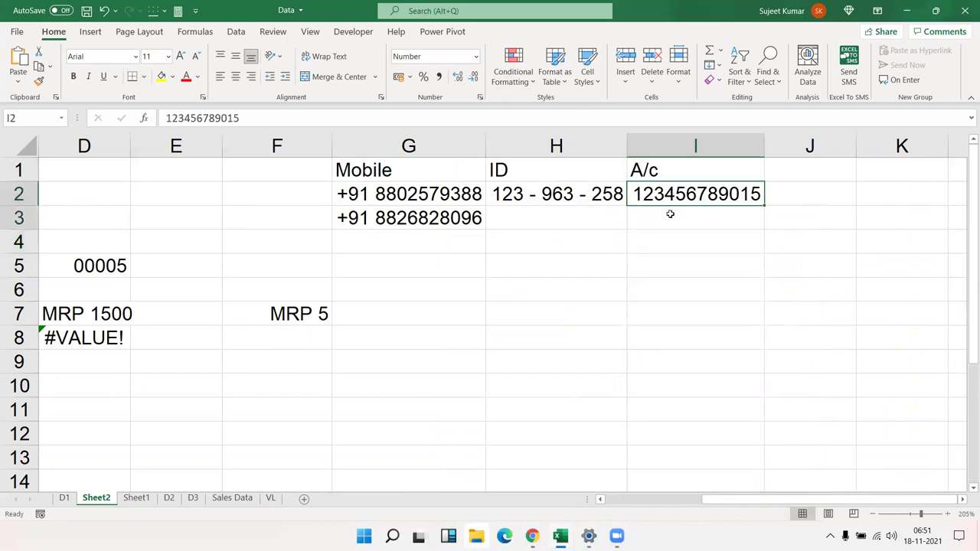
{"action": "double_click", "coordinate": [740, 196]}
{"action": "type", "text": "8"}
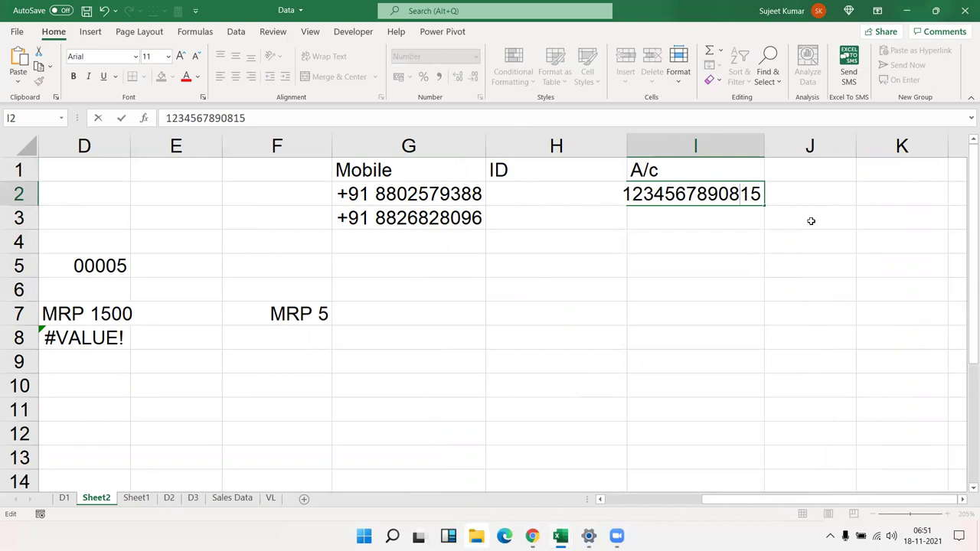
{"action": "type", "text": "56"}
{"action": "key", "text": "Return"}
{"action": "key", "text": "Up"}
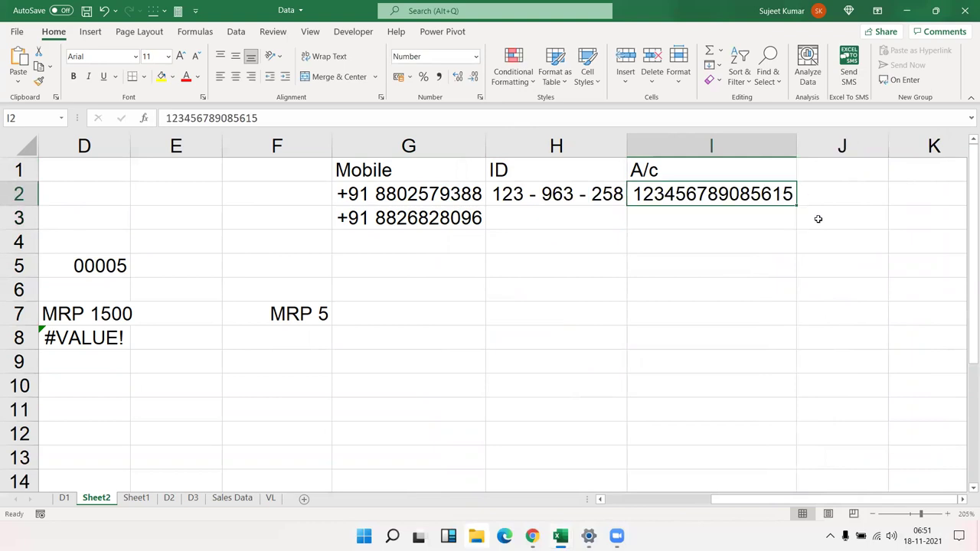
{"action": "double_click", "coordinate": [790, 194]}
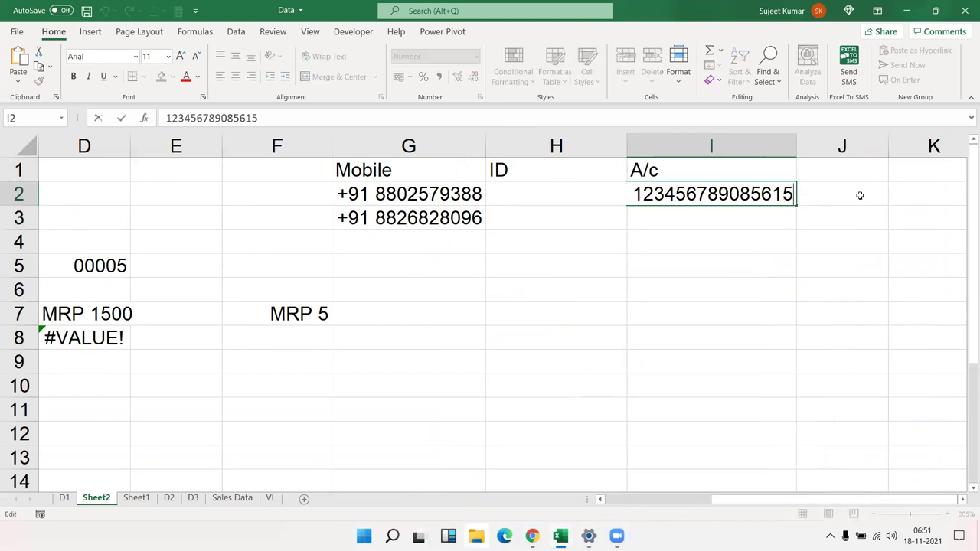
{"action": "type", "text": "8"}
{"action": "key", "text": "Return"}
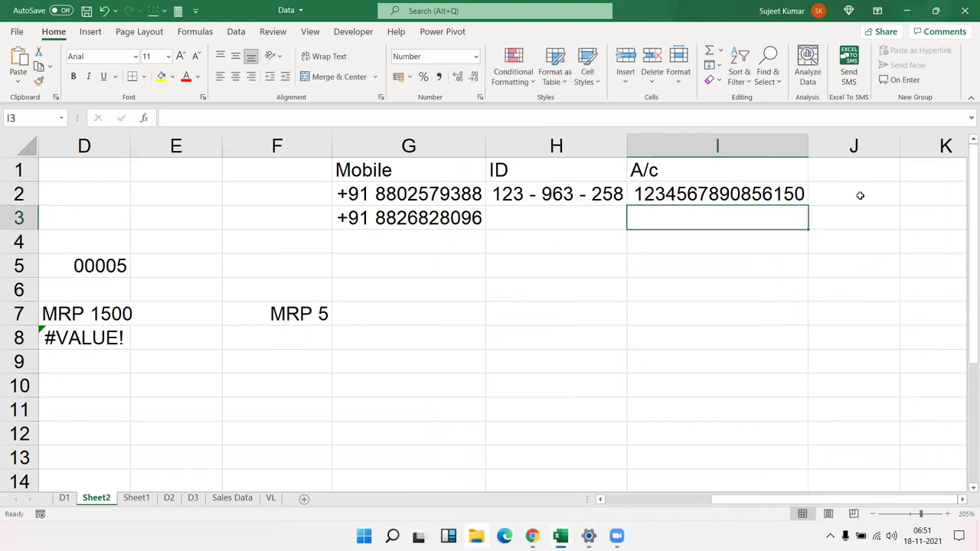
Extend it further and inspect how digits beyond fifteen become zeros.
{"action": "key", "text": "Up"}
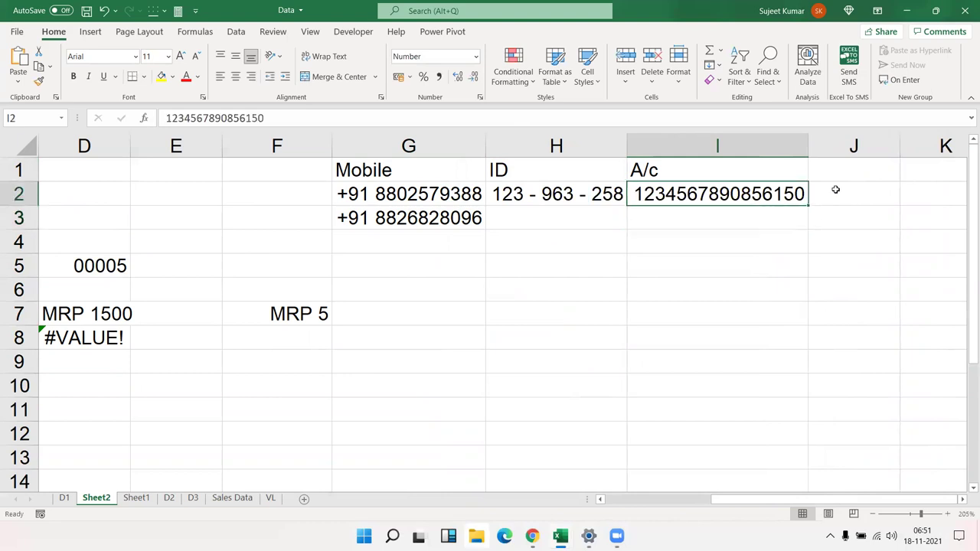
{"action": "double_click", "coordinate": [804, 193]}
{"action": "type", "text": "96"}
{"action": "key", "text": "Return"}
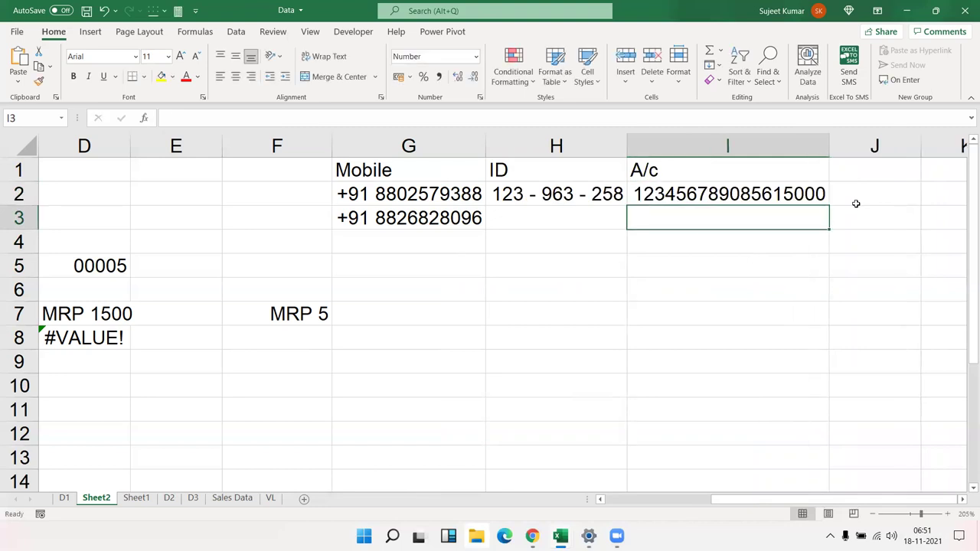
{"action": "key", "text": "Up"}
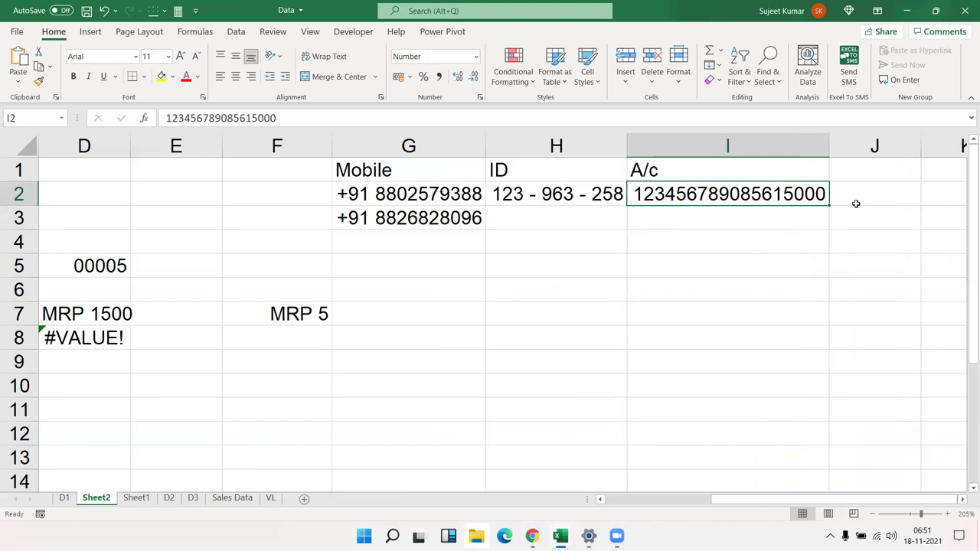
{"action": "key", "text": "Down"}
{"action": "key", "text": "Up"}
{"action": "left_click", "coordinate": [964, 13]}
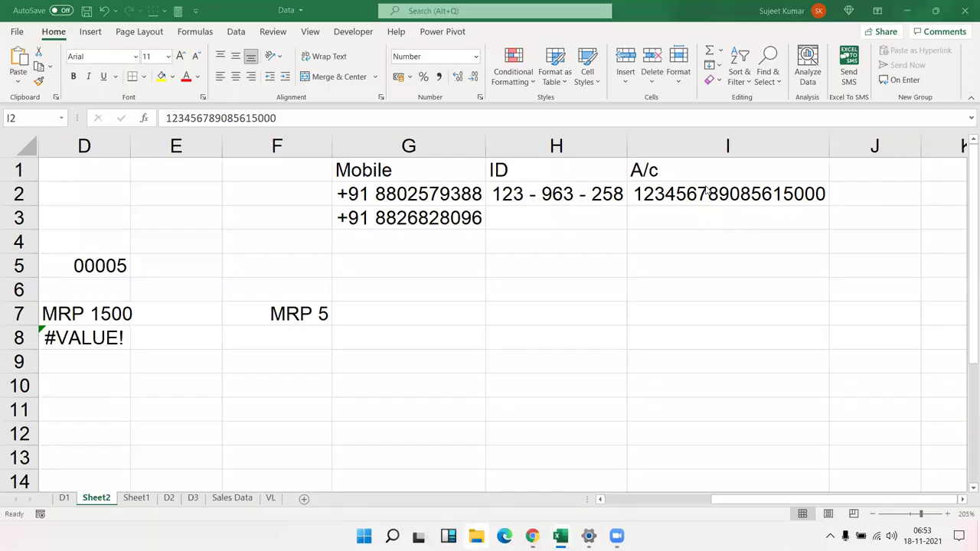
{"action": "left_click", "coordinate": [708, 194]}
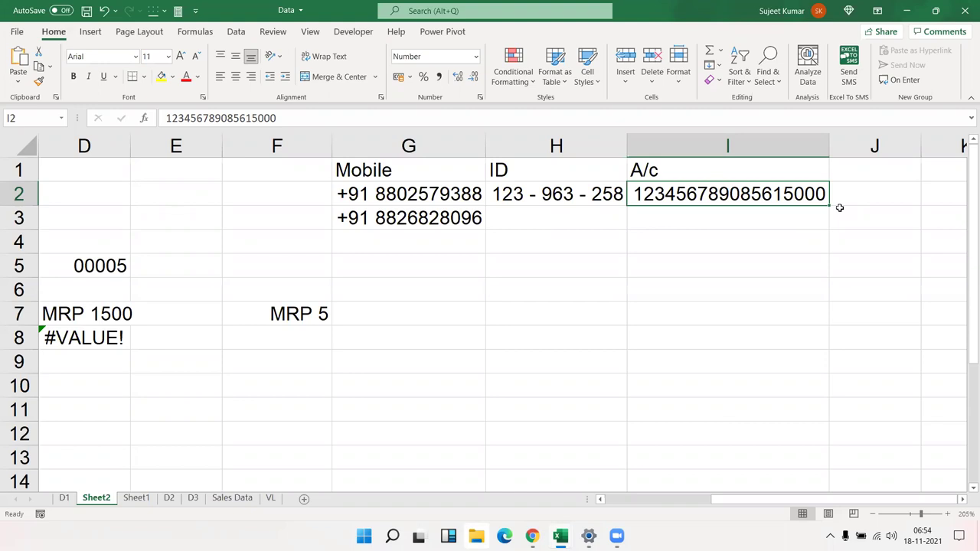
{"action": "left_click", "coordinate": [799, 232]}
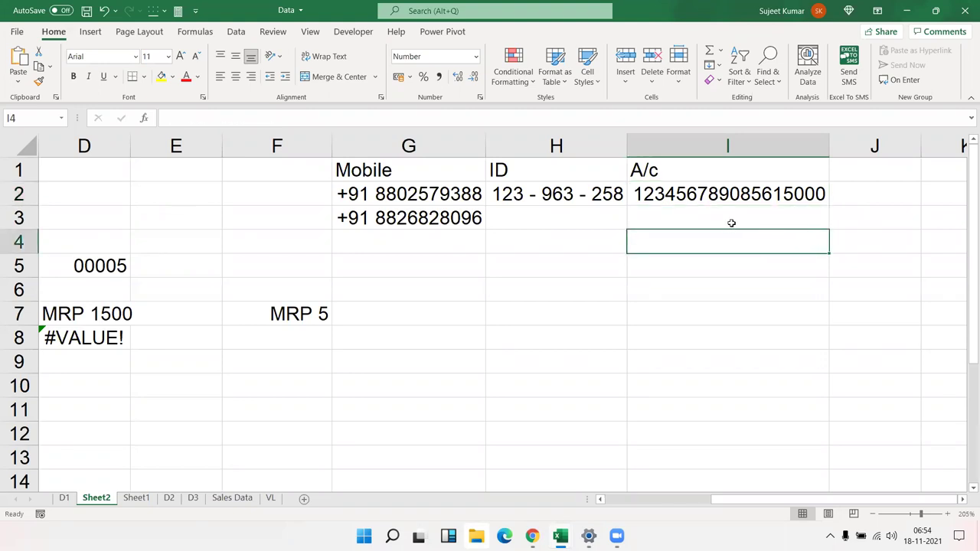
{"action": "type", "text": "'"}
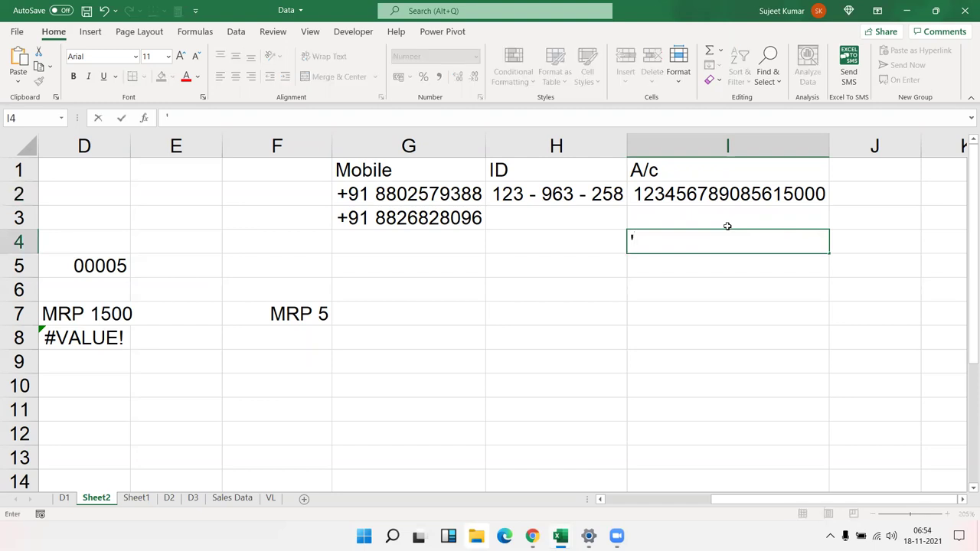
{"action": "type", "text": "13131458321324165"}
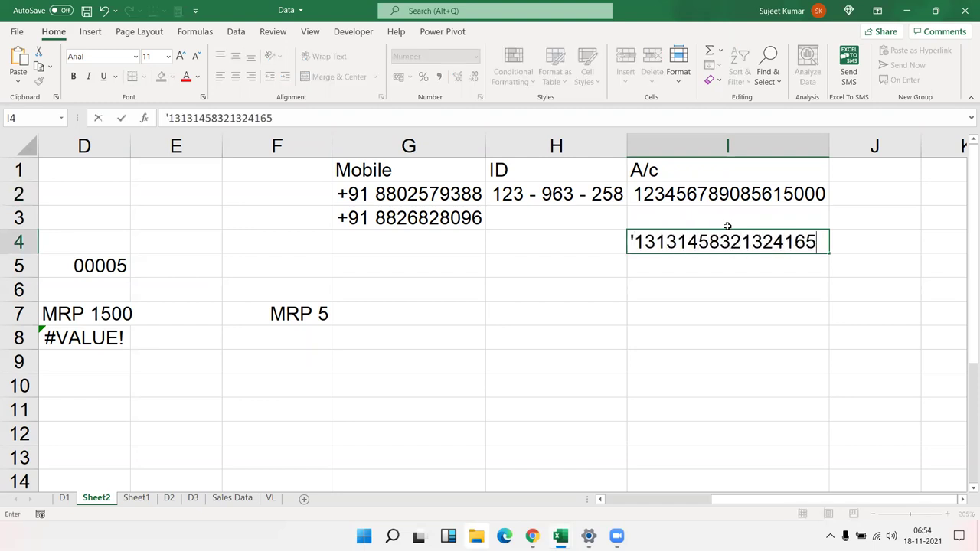
{"action": "type", "text": "3213416513213"}
{"action": "key", "text": "Return"}
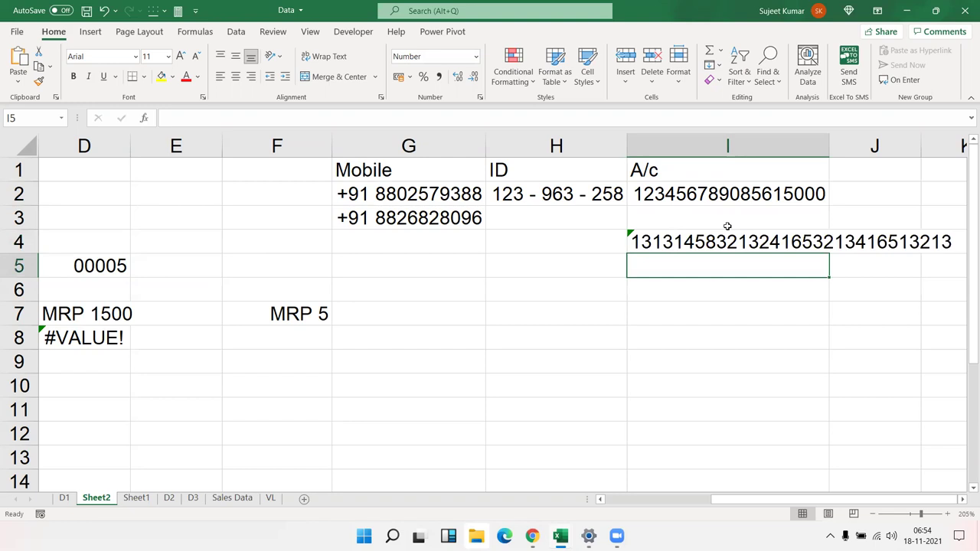
{"action": "key", "text": "Up"}
{"action": "key", "text": "Delete"}
{"action": "key", "text": "Up"}
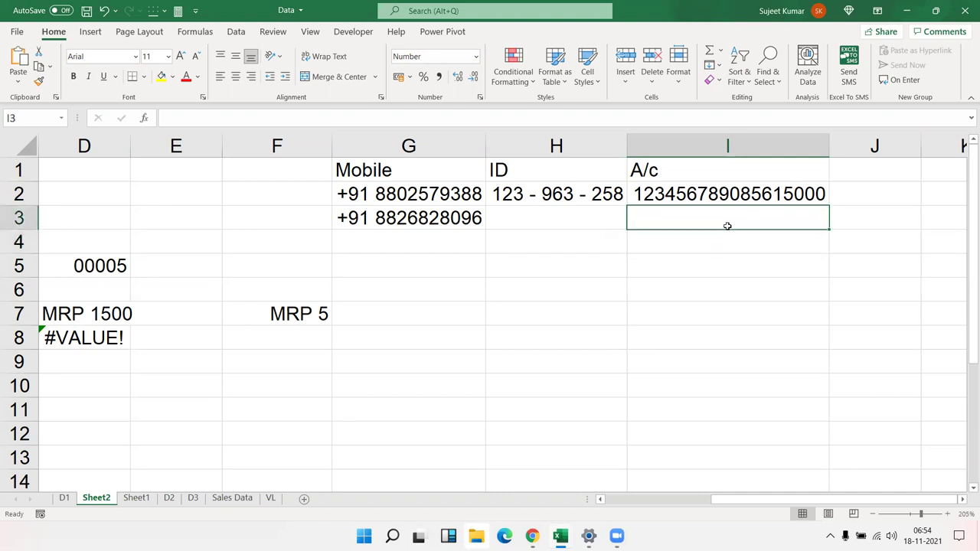
{"action": "key", "text": "Up"}
{"action": "key", "text": "Right"}
{"action": "key", "text": "Right"}
{"action": "key", "text": "Right"}
{"action": "key", "text": "Left"}
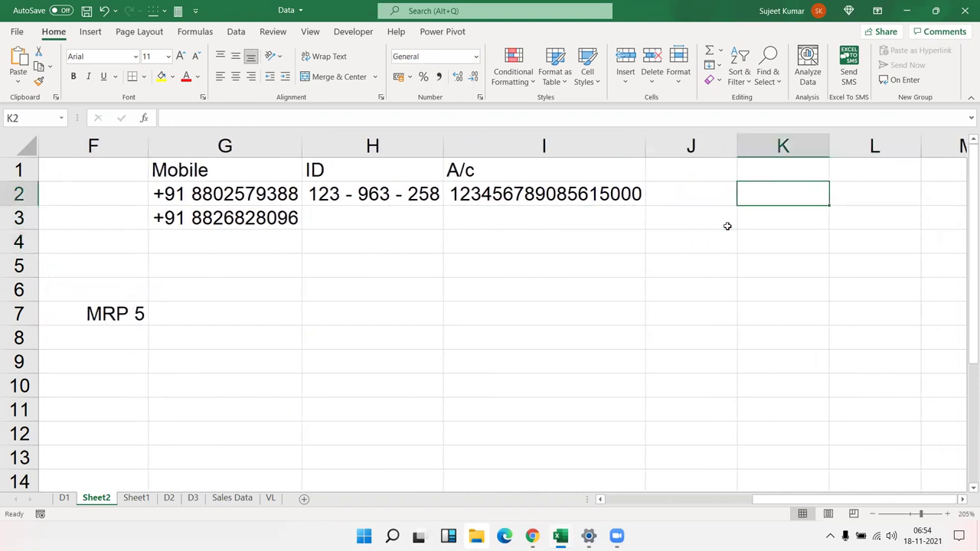
{"action": "key", "text": "Home"}
{"action": "key", "text": "Right"}
{"action": "key", "text": "Right"}
{"action": "key", "text": "Right"}
{"action": "key", "text": "Right"}
{"action": "key", "text": "Right"}
{"action": "key", "text": "Right"}
{"action": "key", "text": "Right"}
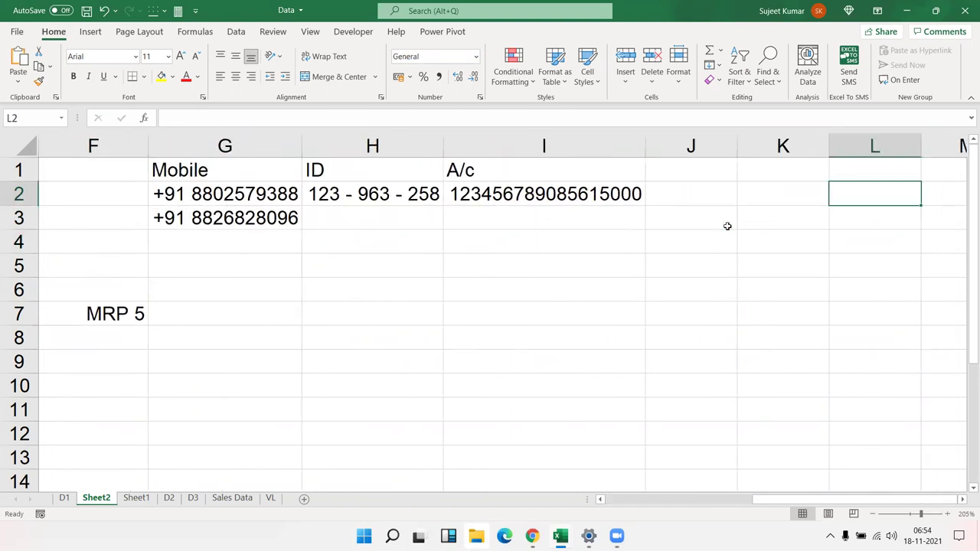
{"action": "key", "text": "Left"}
{"action": "key", "text": "Left"}
{"action": "key", "text": "Left"}
{"action": "key", "text": "Left"}
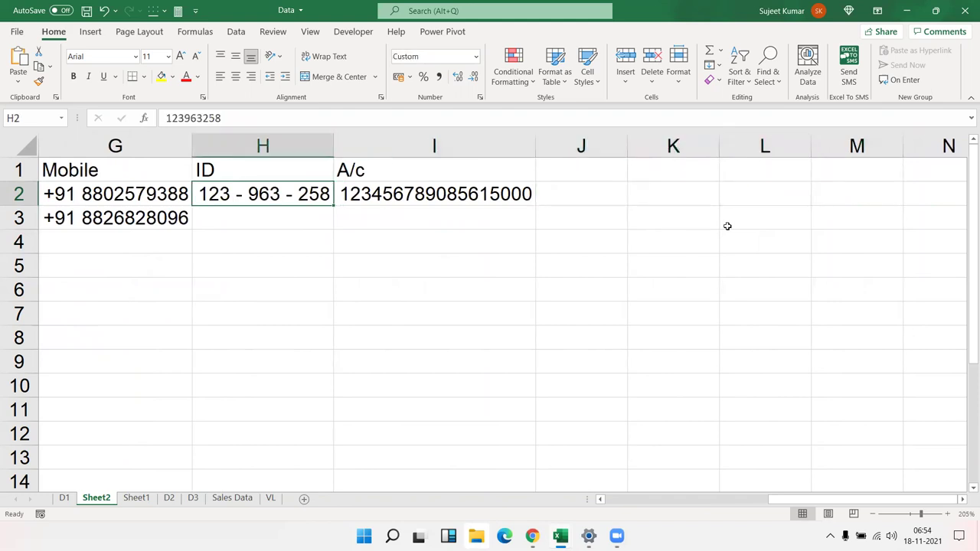
{"action": "key", "text": "Right"}
{"action": "key", "text": "Right"}
{"action": "key", "text": "Right"}
{"action": "key", "text": "Right"}
{"action": "key", "text": "Right"}
{"action": "key", "text": "Left"}
{"action": "key", "text": "Left"}
{"action": "key", "text": "Left"}
{"action": "key", "text": "Up"}
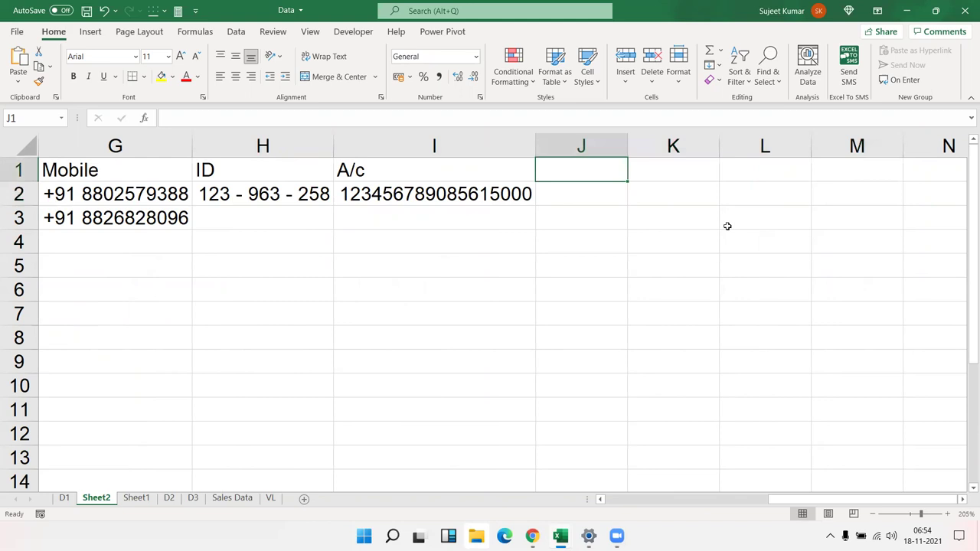
Enter CC in J1, a masked card number in J2, and 145236987 in J3.
{"action": "type", "text": "CC"}
{"action": "key", "text": "Return"}
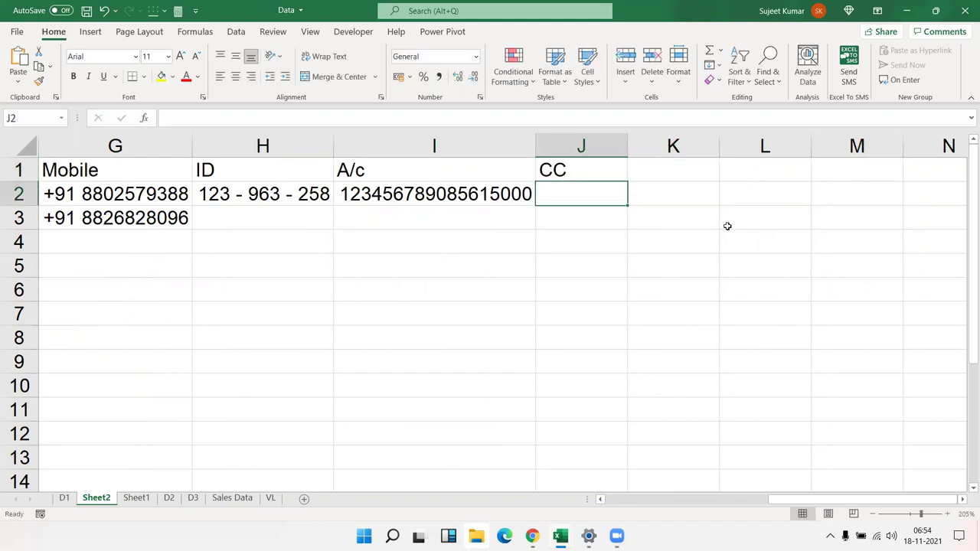
{"action": "type", "text": "4521"}
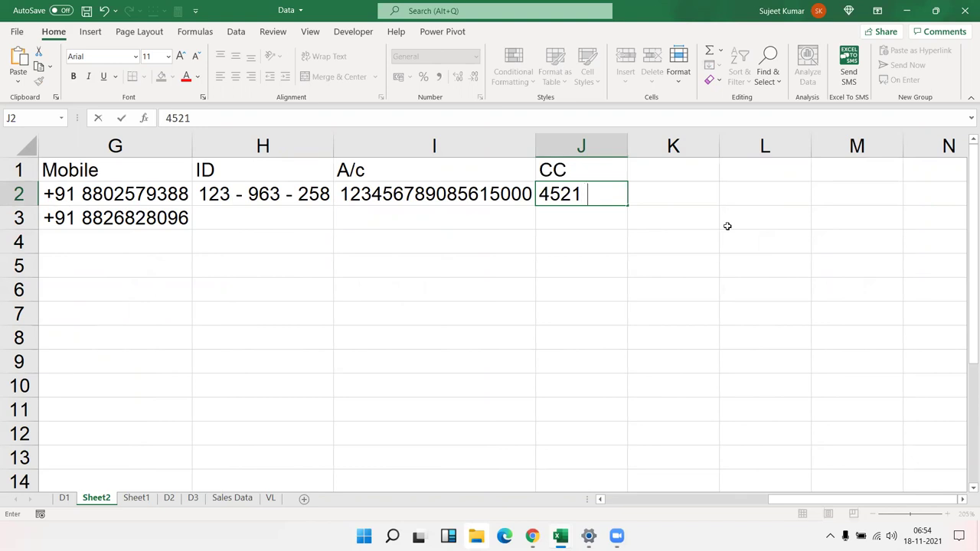
{"action": "type", "text": " XXXX"}
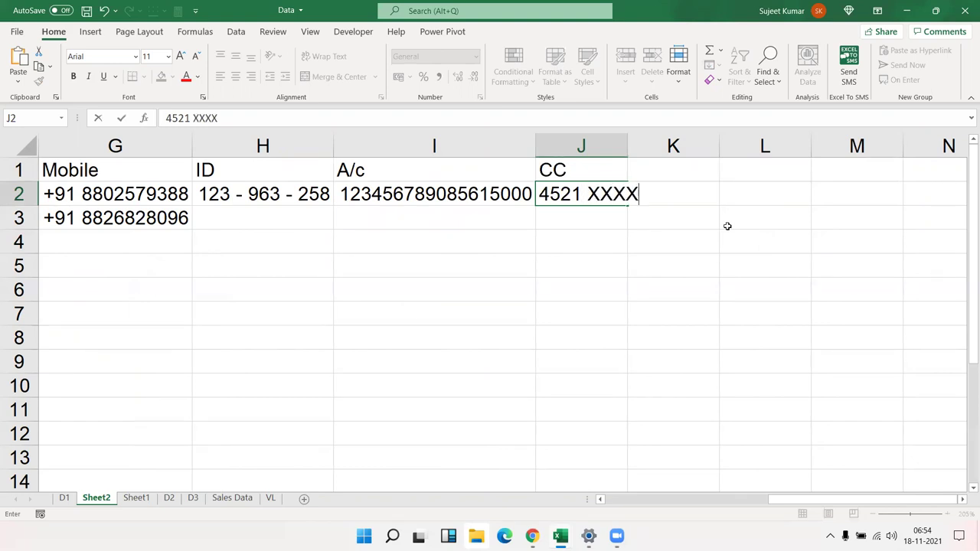
{"action": "type", "text": " XXXX"}
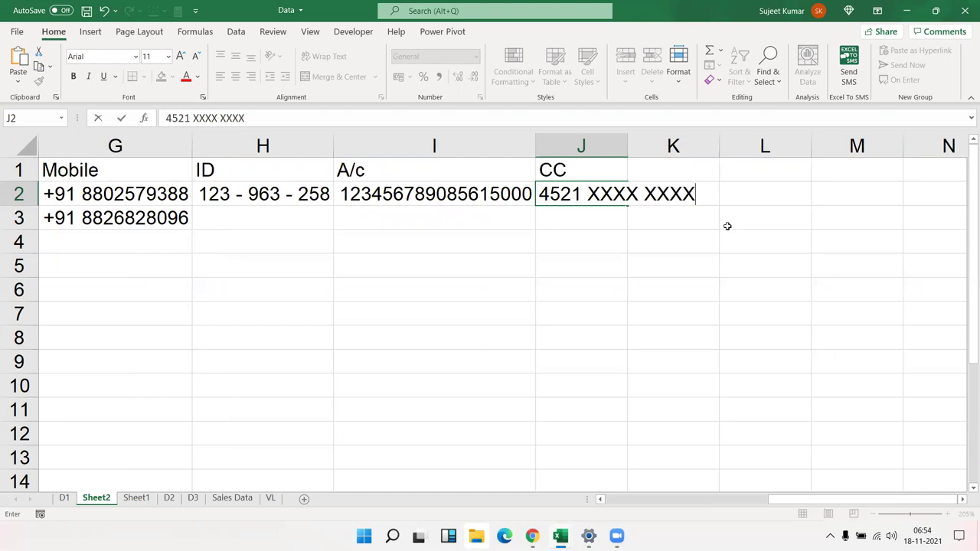
{"action": "type", "text": " 9632"}
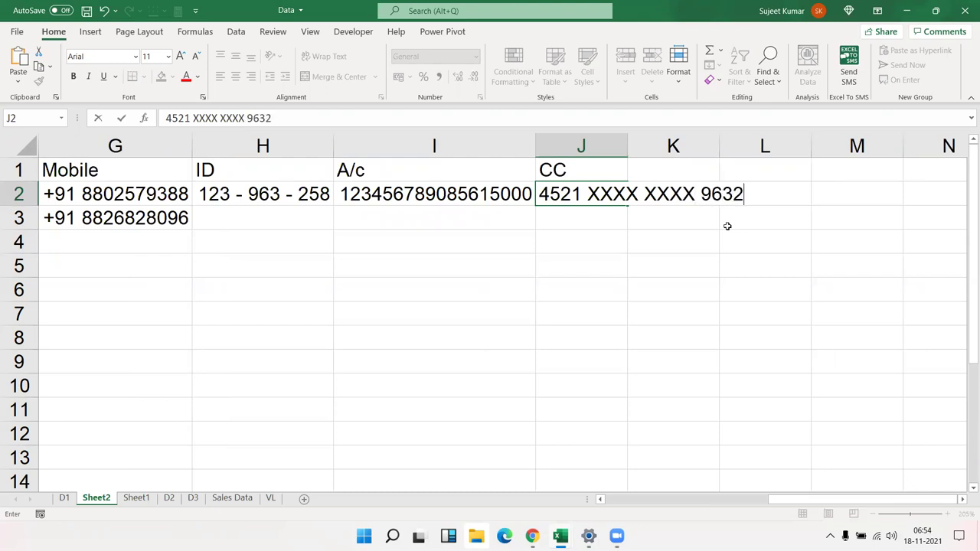
{"action": "key", "text": "Return"}
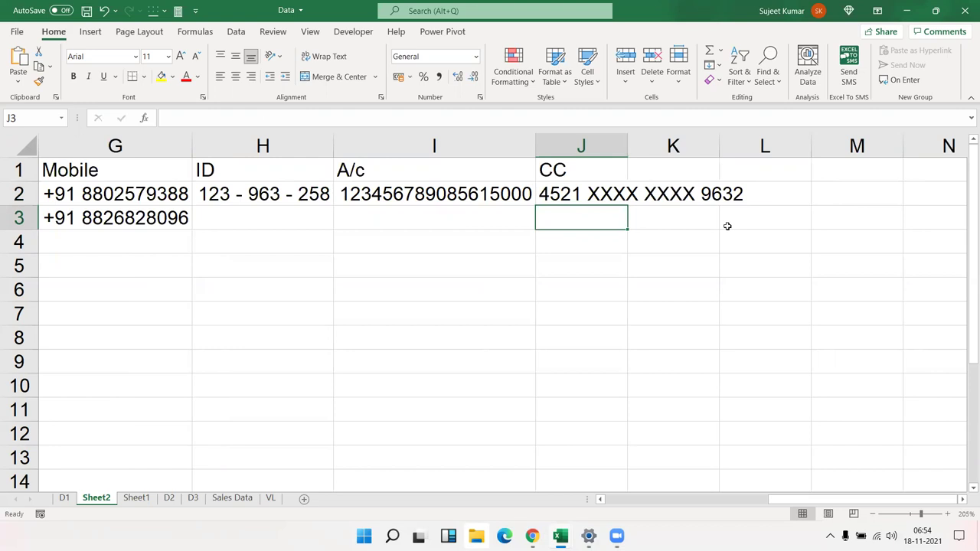
{"action": "type", "text": "14523"}
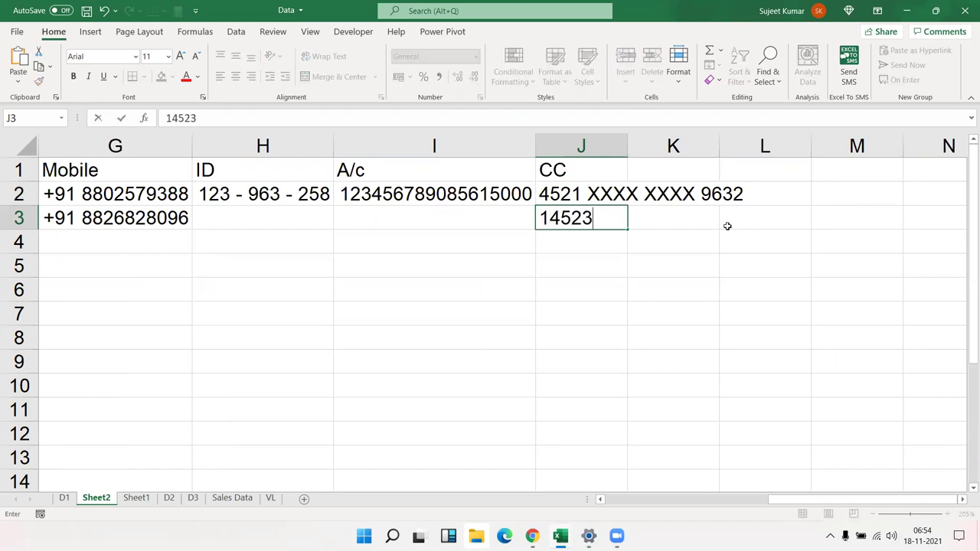
{"action": "type", "text": "6987"}
{"action": "key", "text": "Return"}
{"action": "key", "text": "Up"}
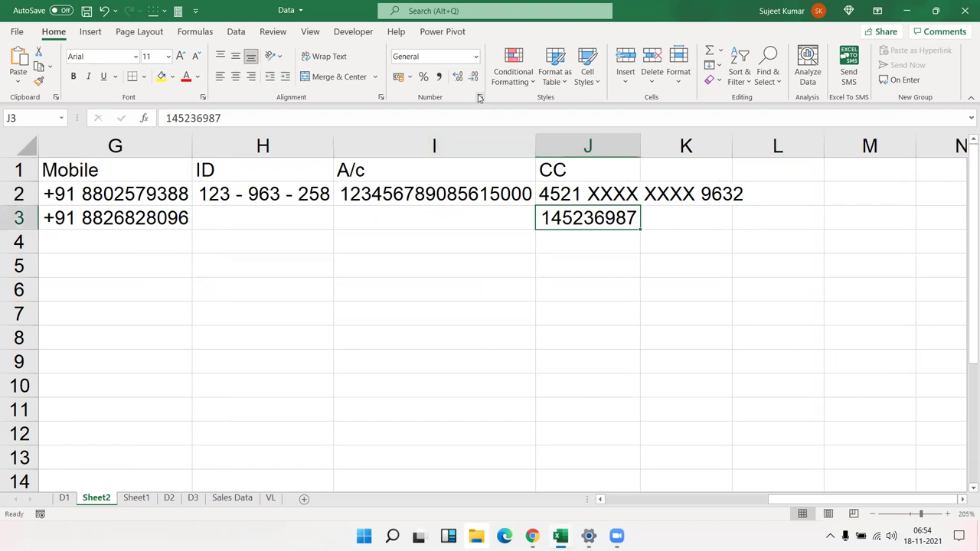
Give J3 the custom format 0000 "XXXX XXXX" 0000 to mask its middle digits.
{"action": "left_click", "coordinate": [221, 197]}
{"action": "left_click", "coordinate": [548, 222]}
{"action": "left_click", "coordinate": [476, 99]}
{"action": "left_click", "coordinate": [502, 322]}
{"action": "double_click", "coordinate": [596, 266]}
{"action": "type", "text": "0000 "}
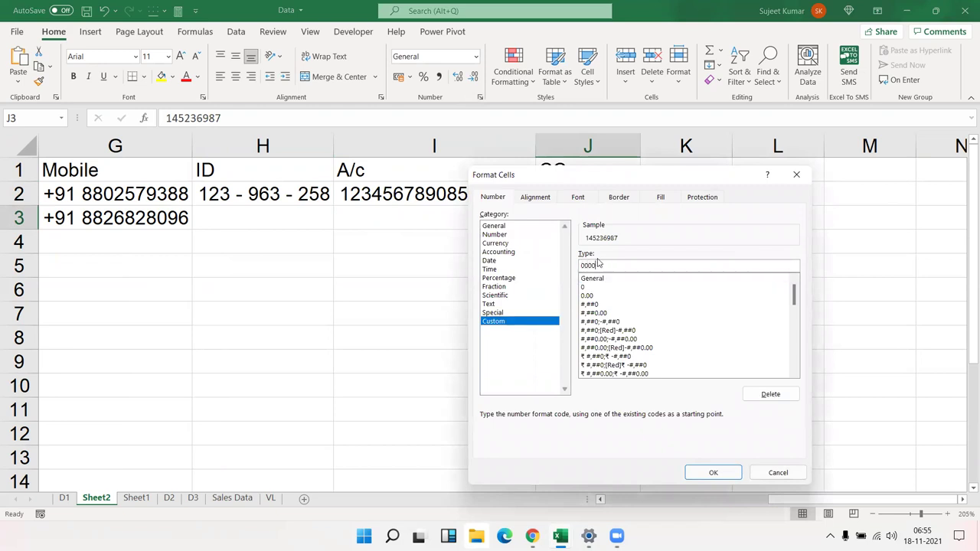
{"action": "type", "text": "\"XXXX XXXX"}
{"action": "type", "text": "\" 0000"}
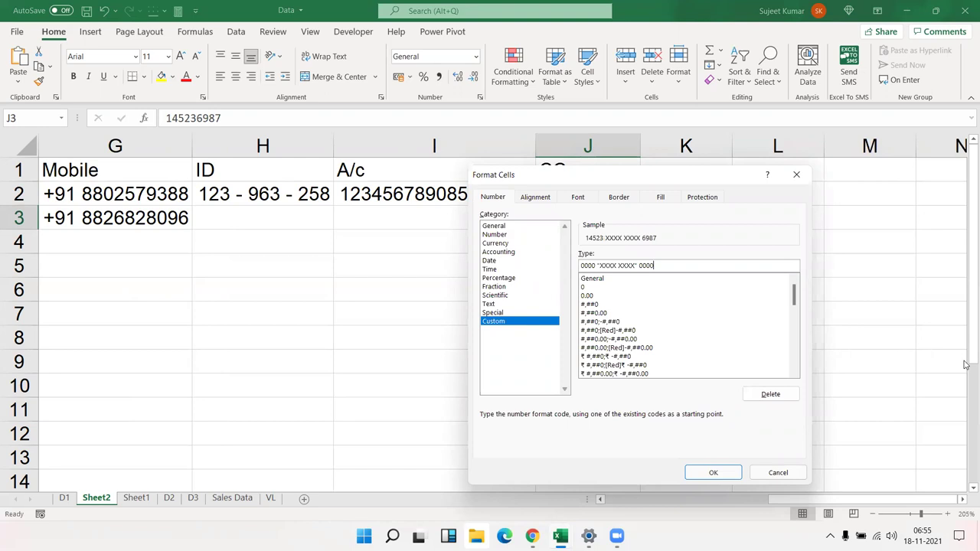
{"action": "key", "text": "Return"}
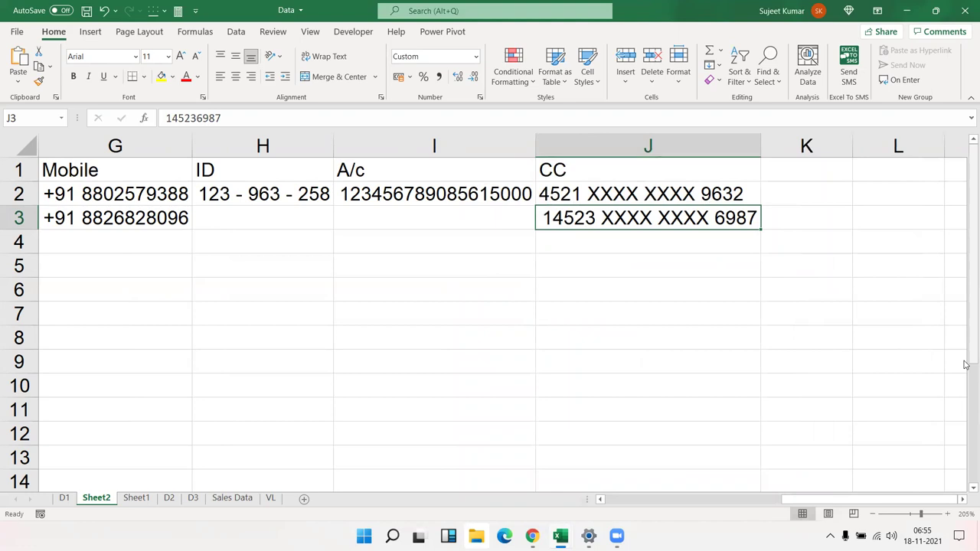
Enter 25000 in cell D11.
{"action": "key", "text": "Down"}
{"action": "key", "text": "Down"}
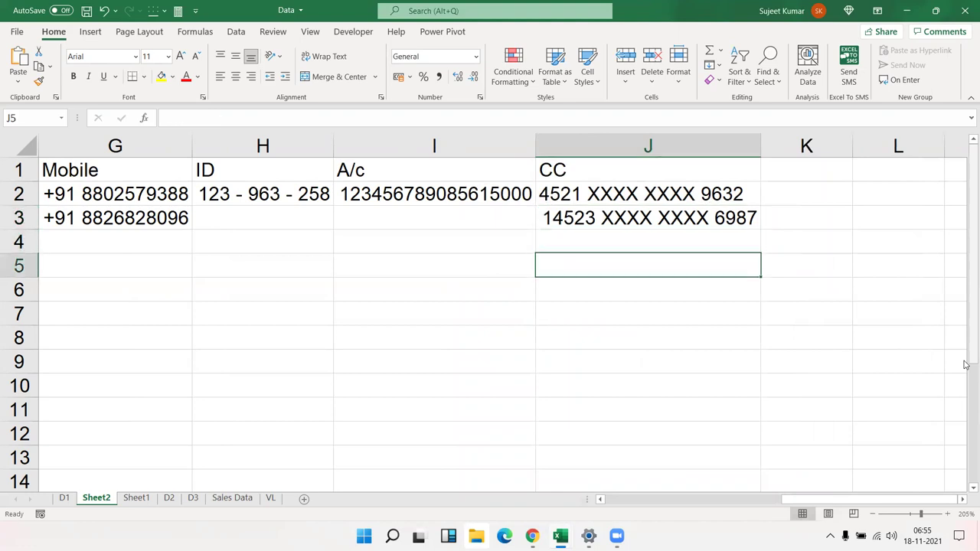
{"action": "key", "text": "Up"}
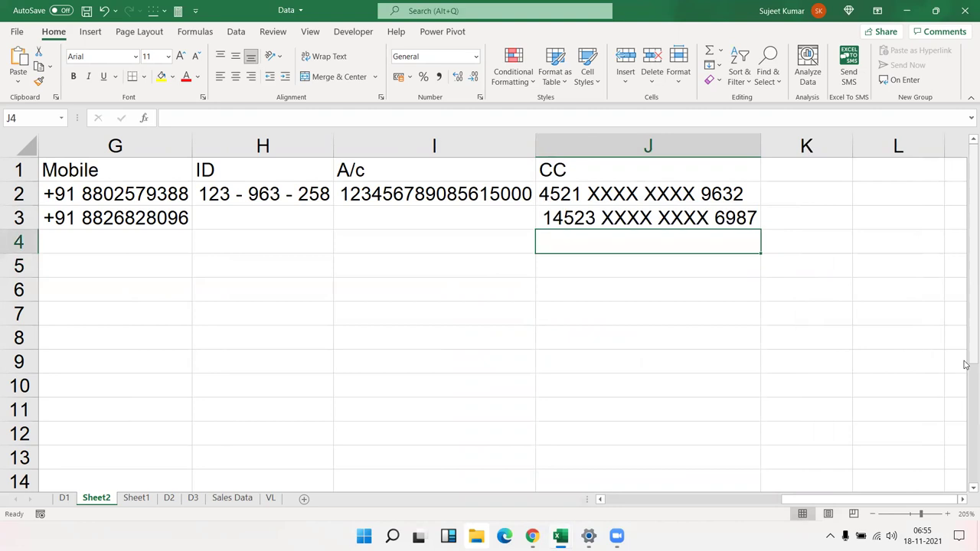
{"action": "key", "text": "Up"}
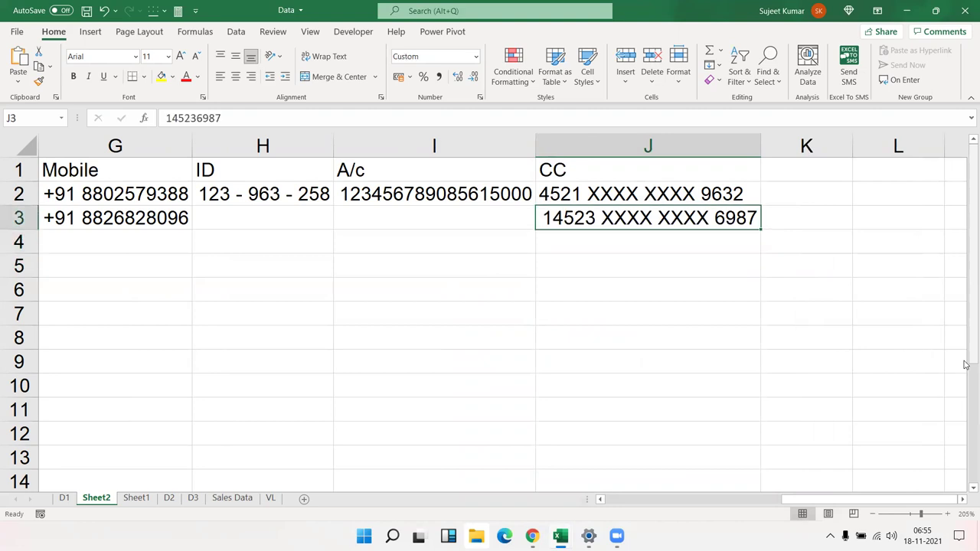
{"action": "key", "text": "Left"}
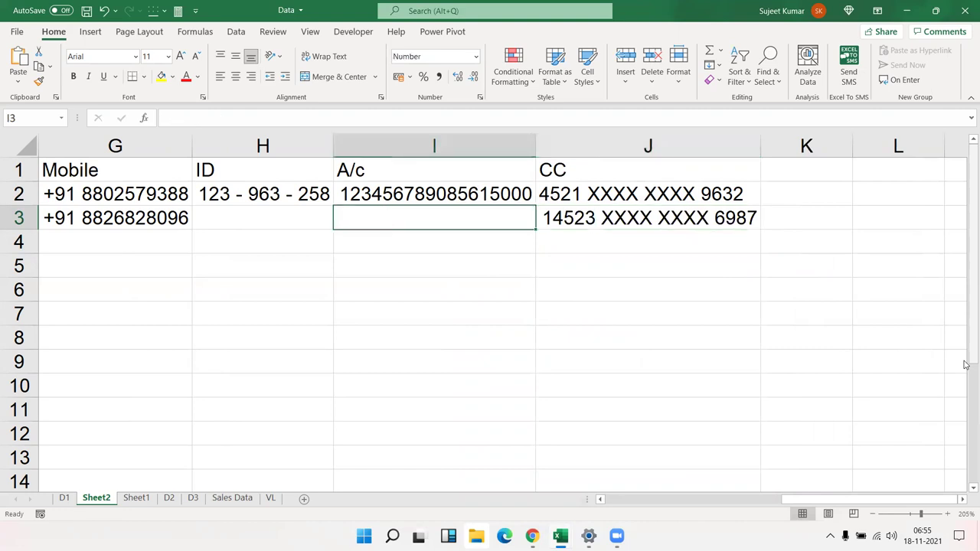
{"action": "key", "text": "Home"}
{"action": "key", "text": "Right"}
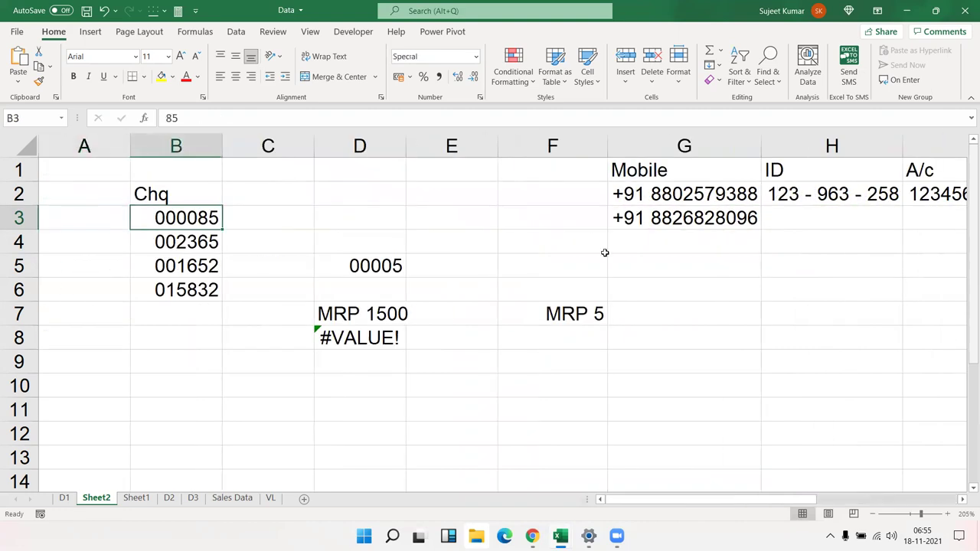
{"action": "scroll", "coordinate": [374, 359], "scroll_direction": "down", "scroll_amount": 5}
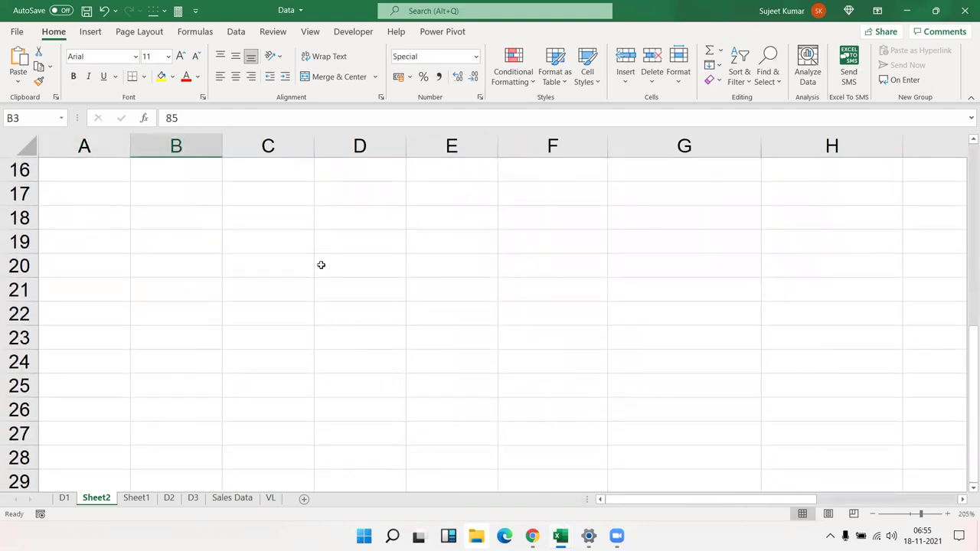
{"action": "scroll", "coordinate": [321, 265], "scroll_direction": "up", "scroll_amount": 5}
{"action": "left_click", "coordinate": [347, 409]}
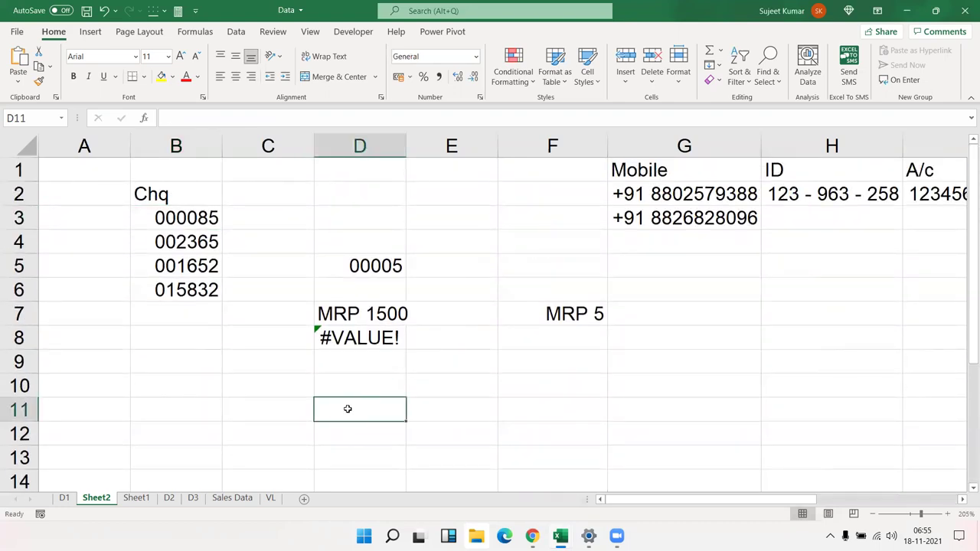
{"action": "type", "text": "25000"}
{"action": "key", "text": "Return"}
Replace D11's @ format with the custom code #,### to show 25,000.
{"action": "left_click", "coordinate": [347, 409]}
{"action": "right_click", "coordinate": [348, 411]}
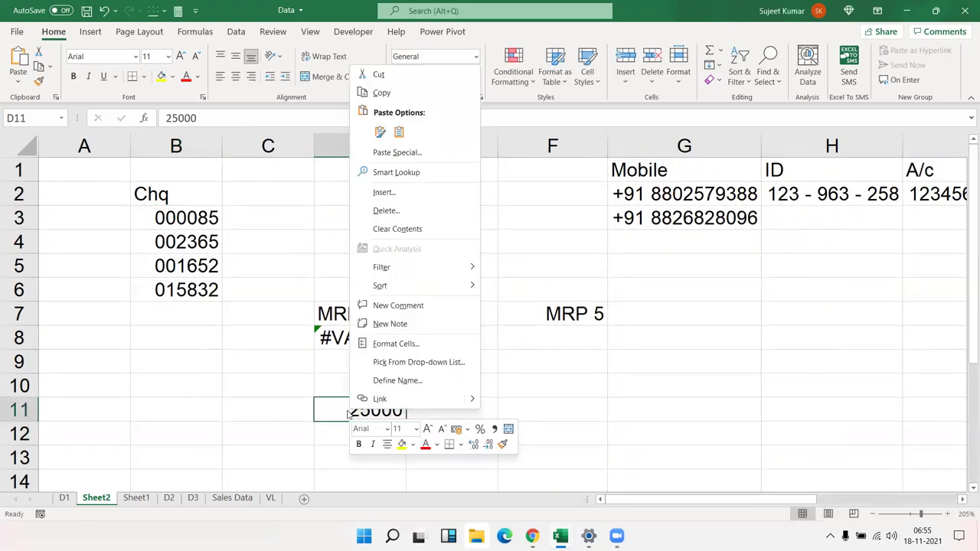
{"action": "left_click", "coordinate": [399, 345]}
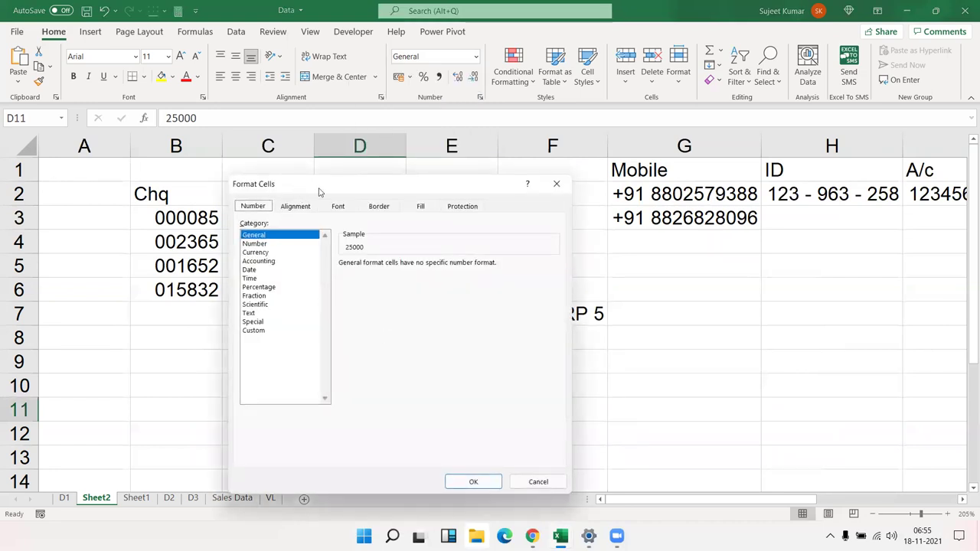
{"action": "left_click_drag", "start_coordinate": [320, 191], "coordinate": [705, 182]}
{"action": "left_click", "coordinate": [634, 302]}
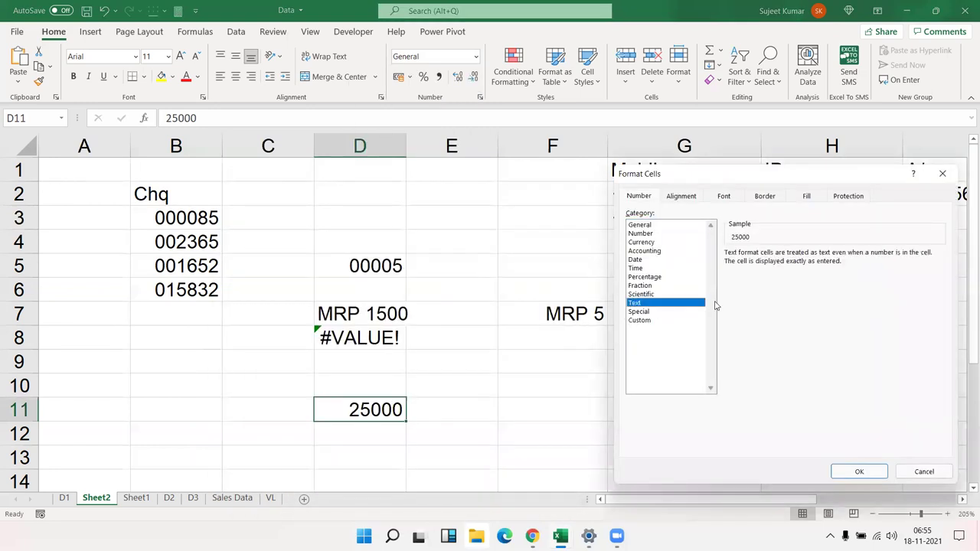
{"action": "left_click", "coordinate": [643, 320]}
{"action": "left_click", "coordinate": [751, 263]}
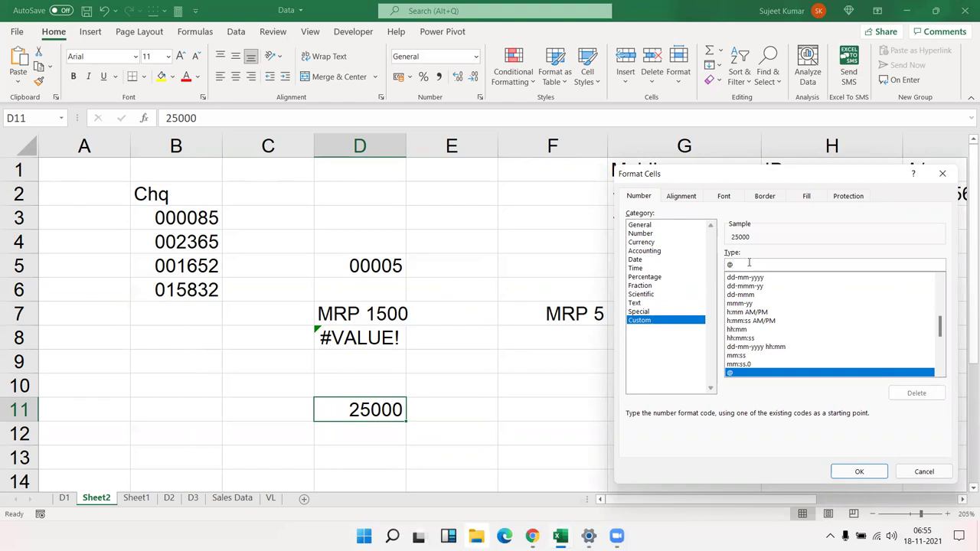
{"action": "double_click", "coordinate": [749, 262]}
{"action": "type", "text": "#"}
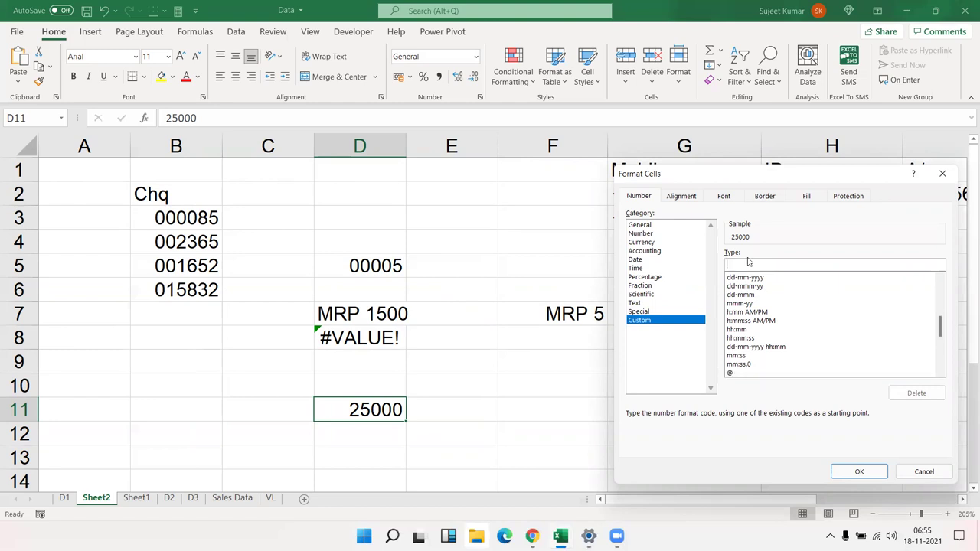
{"action": "type", "text": ",###"}
{"action": "key", "text": "Return"}
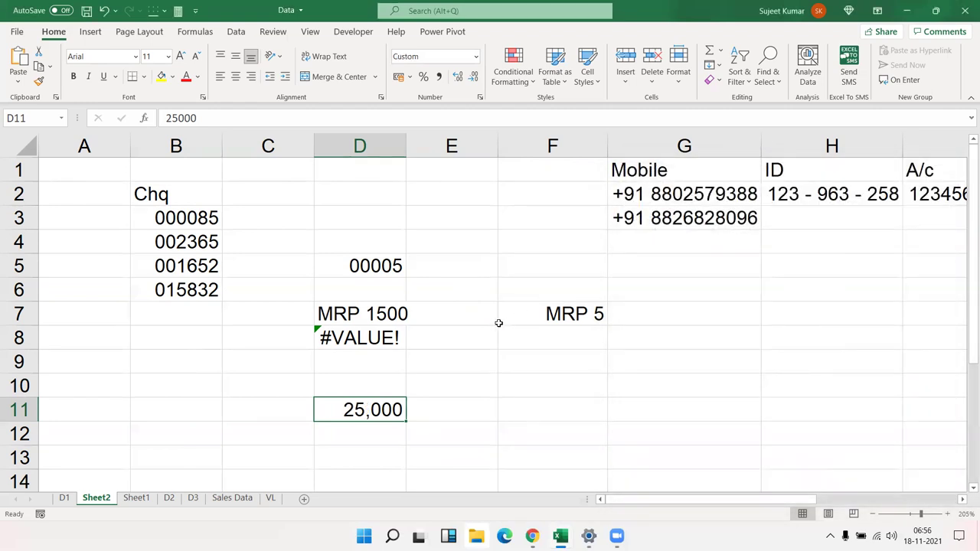
Trim D11's format code to #, so it scales by thousands.
{"action": "left_click", "coordinate": [479, 98]}
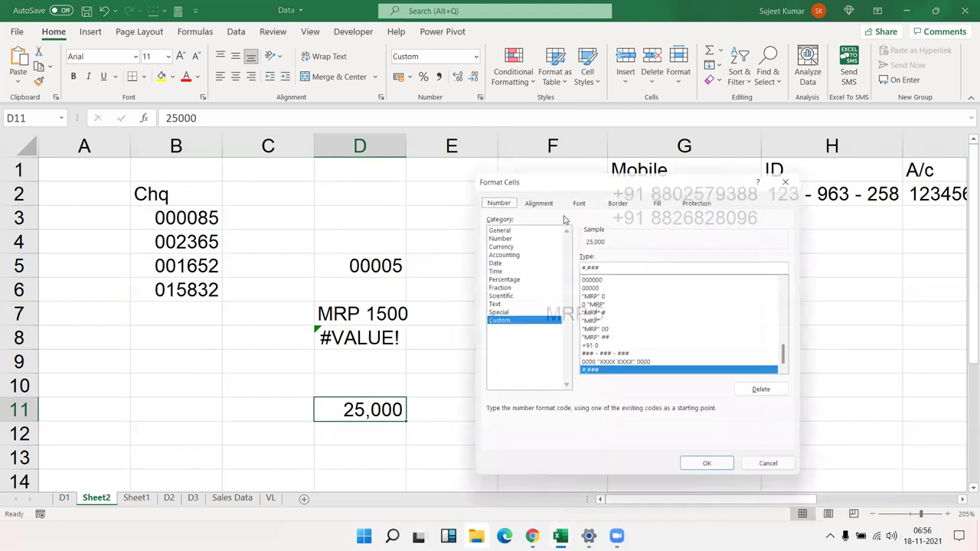
{"action": "key", "text": "BackSpace"}
{"action": "key", "text": "BackSpace"}
{"action": "key", "text": "BackSpace"}
{"action": "key", "text": "Return"}
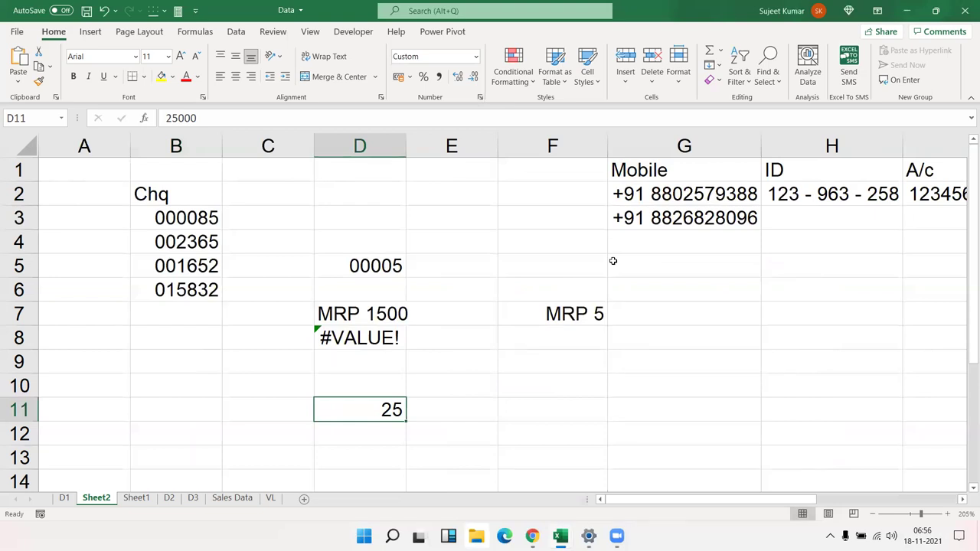
Append "K" so the code reads #,"K" and D11 shows 25 K.
{"action": "left_click", "coordinate": [480, 98]}
{"action": "left_click", "coordinate": [616, 268]}
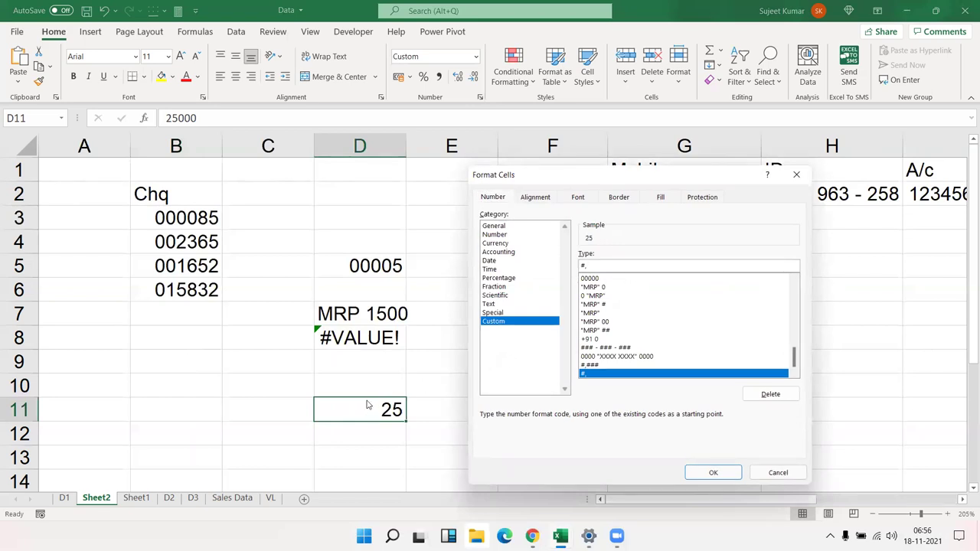
{"action": "left_click", "coordinate": [593, 265]}
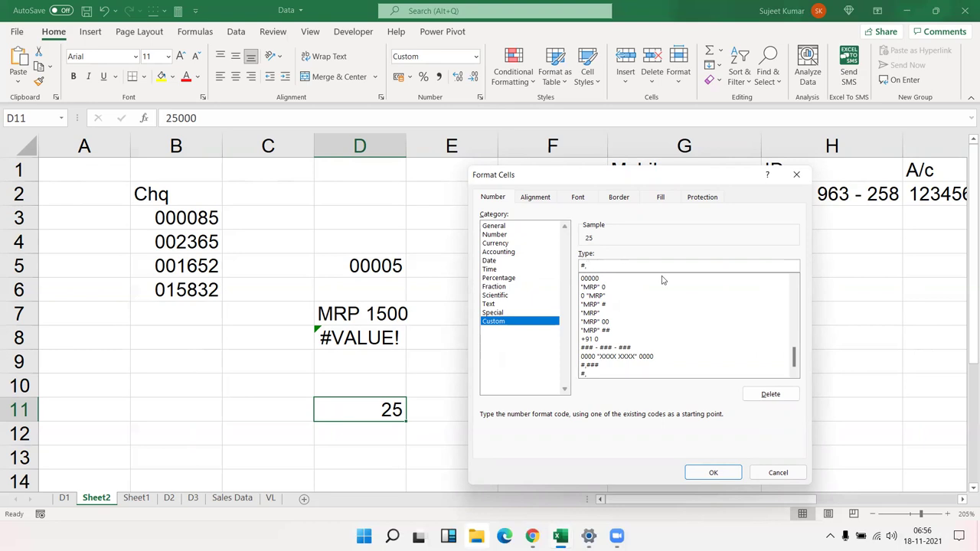
{"action": "type", "text": "\"K\""}
{"action": "key", "text": "Return"}
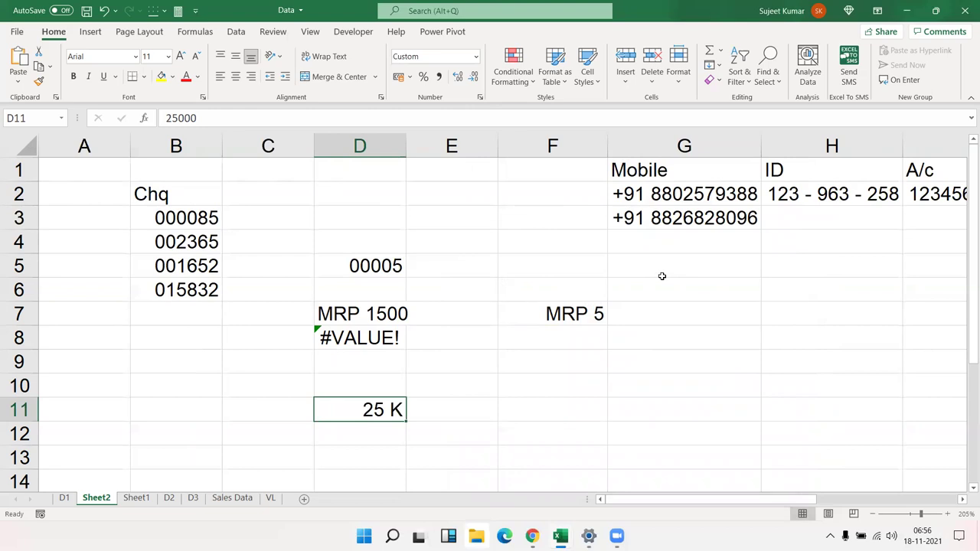
{"action": "left_click", "coordinate": [479, 97]}
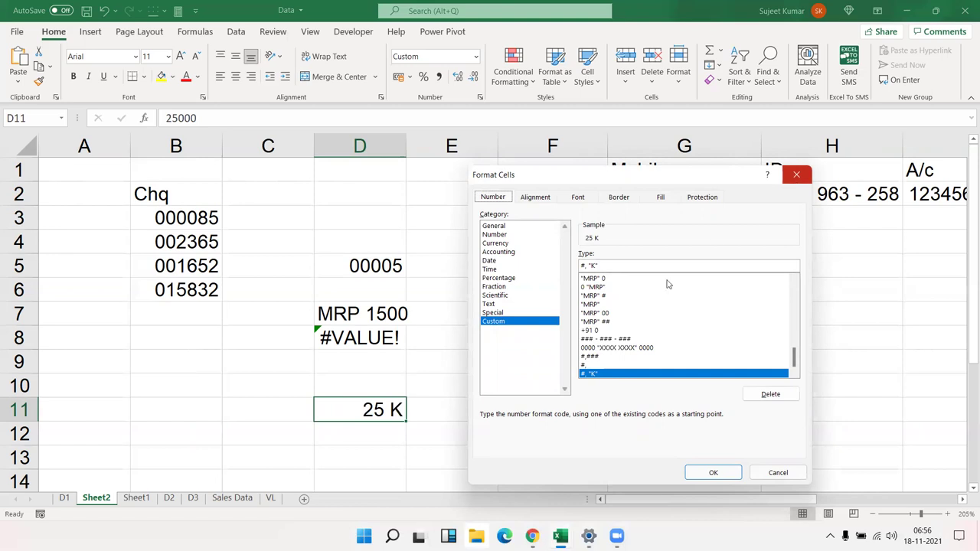
{"action": "left_click", "coordinate": [796, 175]}
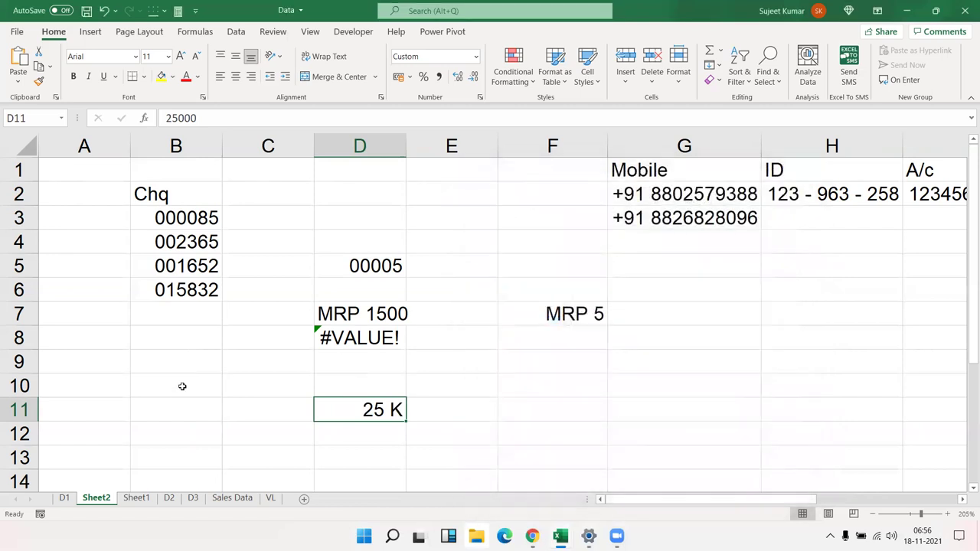
{"action": "left_click", "coordinate": [182, 385]}
{"action": "scroll", "coordinate": [182, 388], "scroll_direction": "down", "scroll_amount": 5}
{"action": "scroll", "coordinate": [173, 369], "scroll_direction": "up", "scroll_amount": 5}
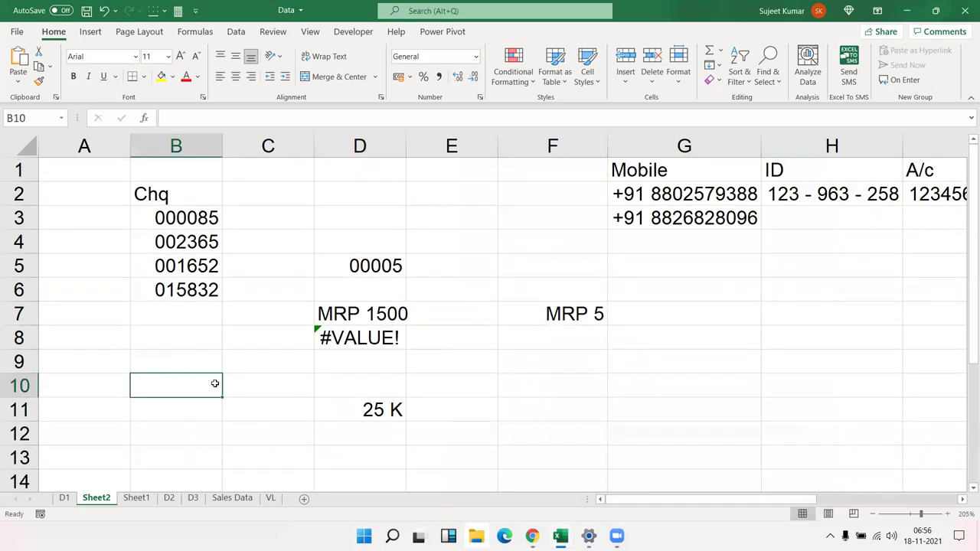
Enter 3542134 in cell D12, correcting the extra digits.
{"action": "left_click", "coordinate": [361, 441]}
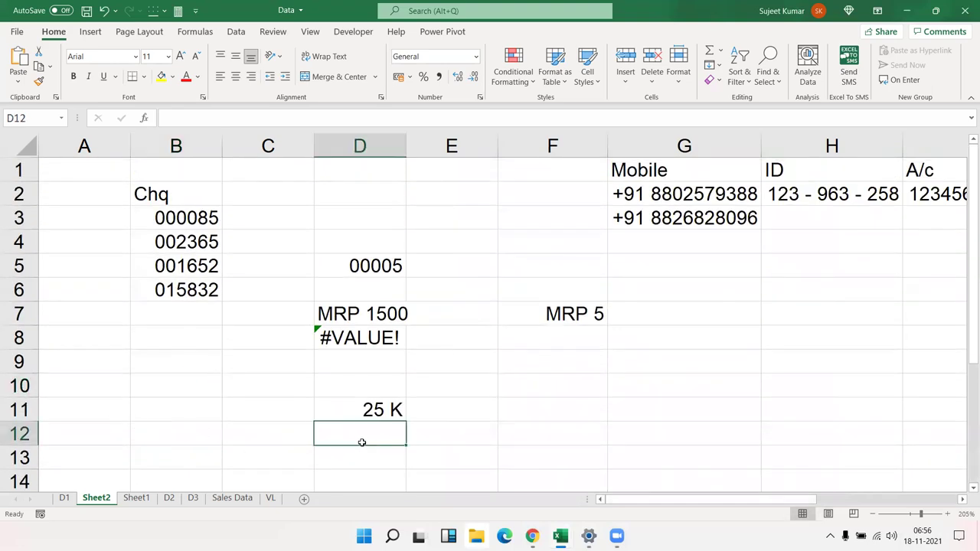
{"action": "type", "text": "3543213415"}
{"action": "key", "text": "BackSpace"}
{"action": "key", "text": "BackSpace"}
{"action": "key", "text": "Return"}
{"action": "double_click", "coordinate": [363, 436]}
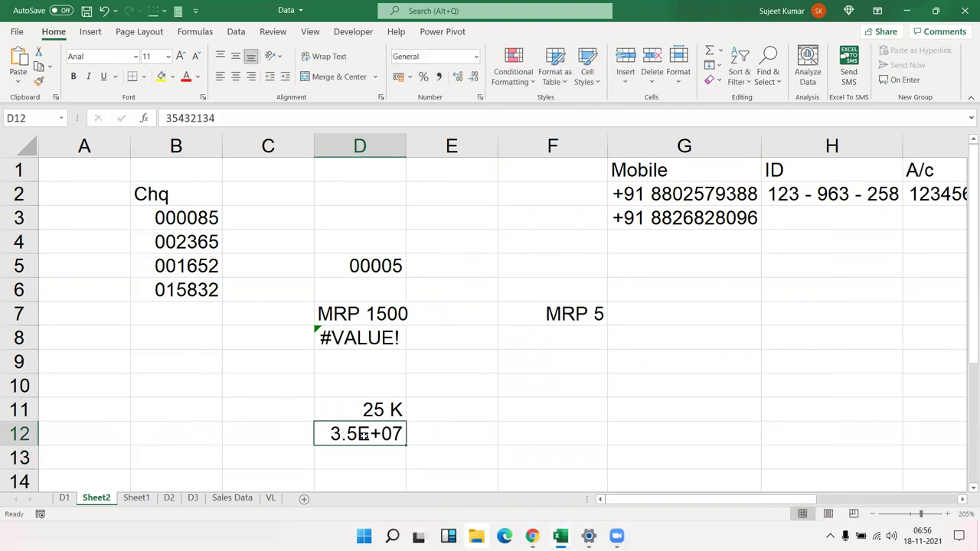
{"action": "key", "text": "BackSpace"}
{"action": "key", "text": "Return"}
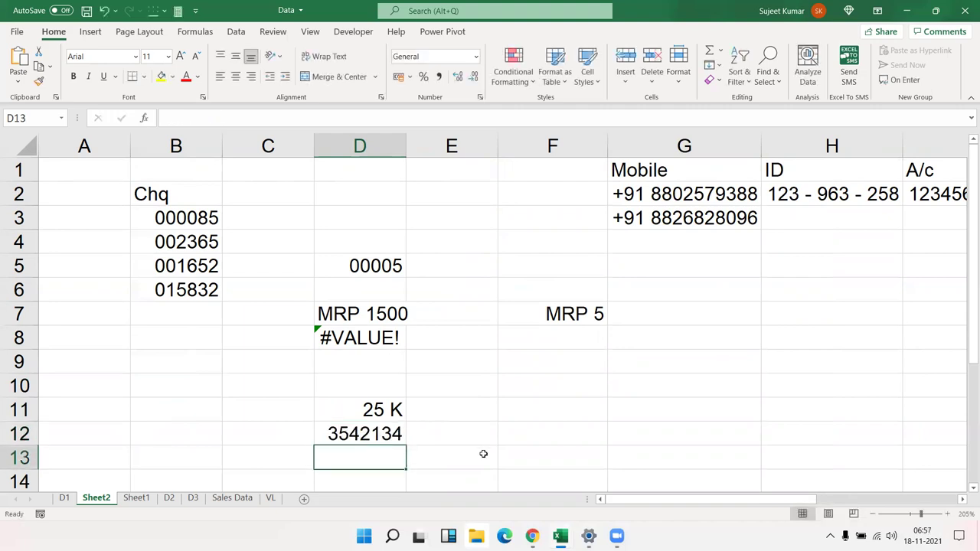
{"action": "key", "text": "Up"}
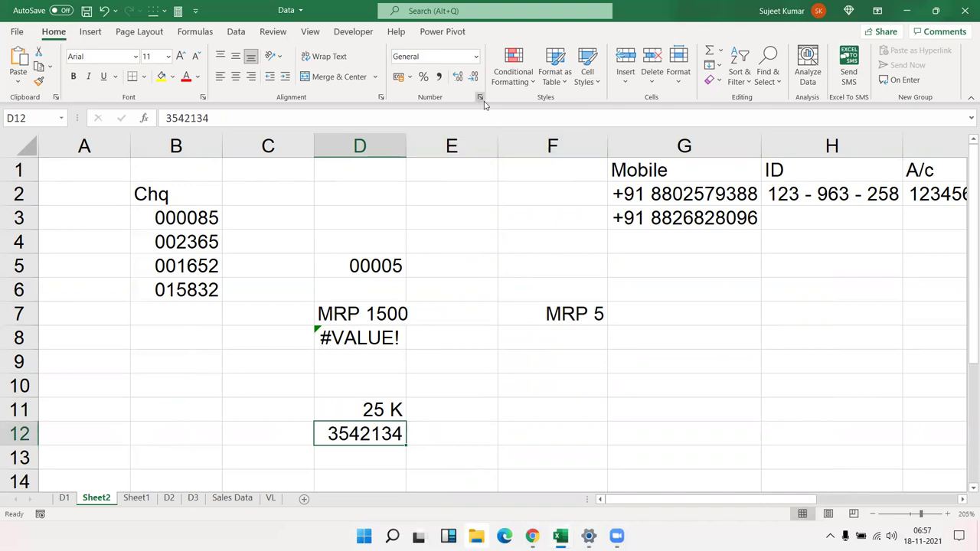
Apply the custom format 0.00,, to D12 so it shows 3.54.
{"action": "left_click", "coordinate": [479, 97]}
{"action": "left_click", "coordinate": [497, 321]}
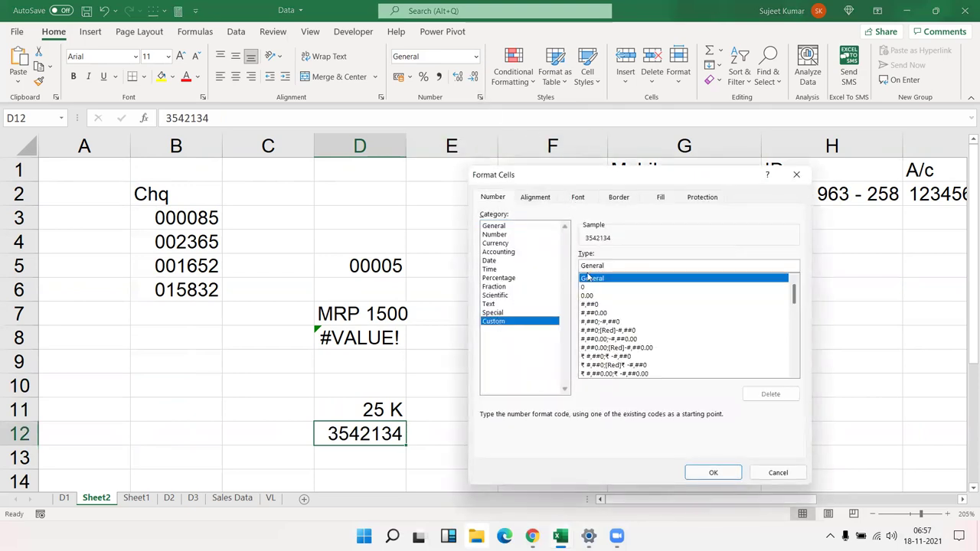
{"action": "double_click", "coordinate": [590, 264]}
{"action": "type", "text": "0.00,,"}
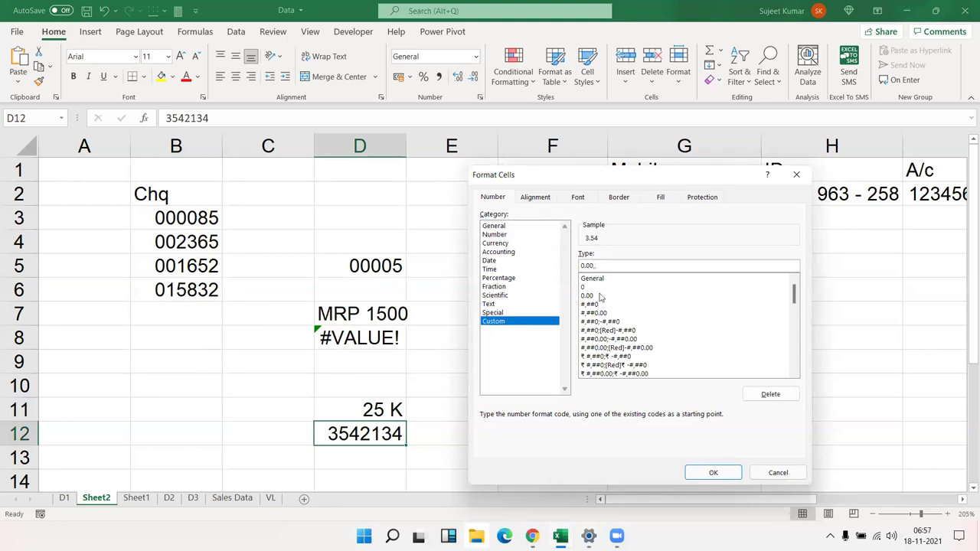
{"action": "left_click_drag", "start_coordinate": [587, 266], "coordinate": [590, 265]}
{"action": "left_click", "coordinate": [714, 472]}
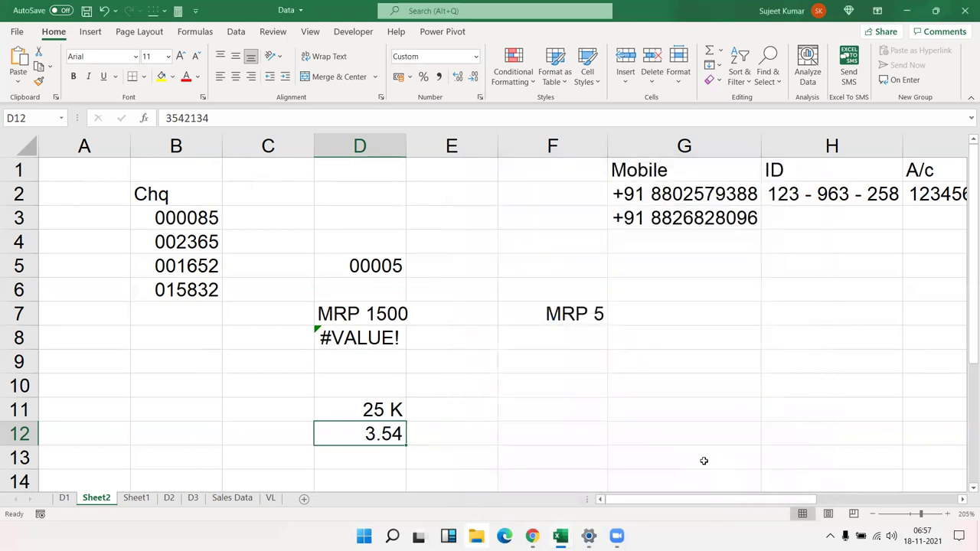
{"action": "left_click", "coordinate": [127, 451]}
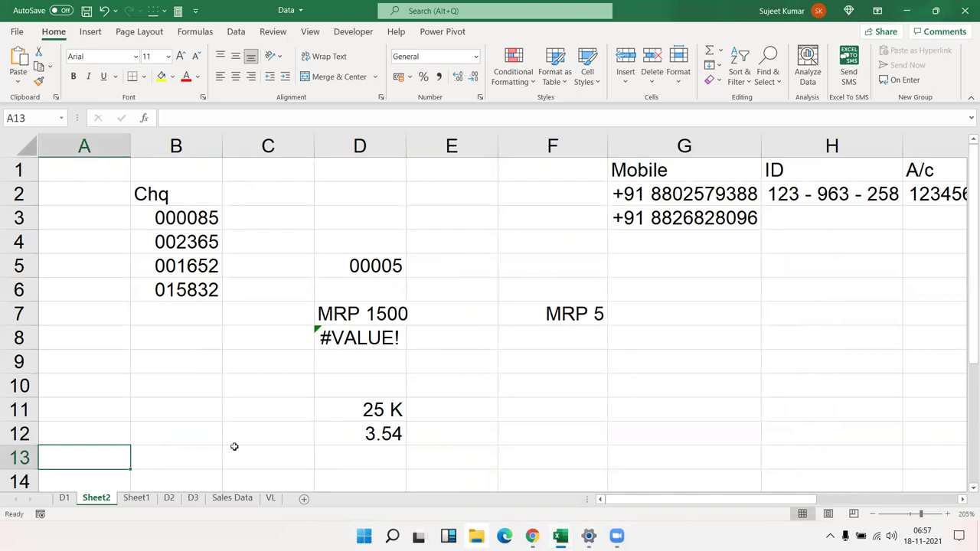
Enter today's date into cell C14 with Ctrl+;.
{"action": "left_click_drag", "start_coordinate": [971, 329], "coordinate": [966, 338]}
{"action": "left_click", "coordinate": [260, 388]}
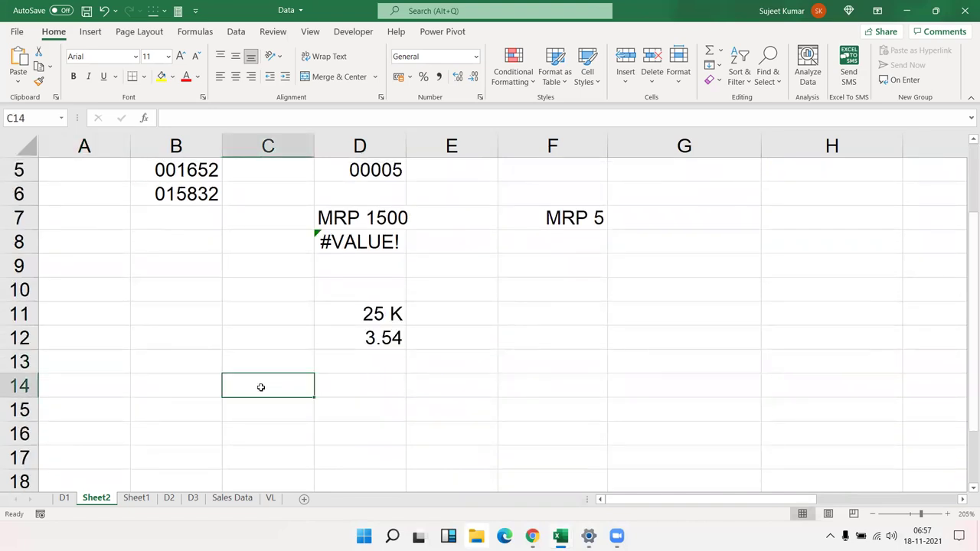
{"action": "key", "text": "ctrl+semicolon"}
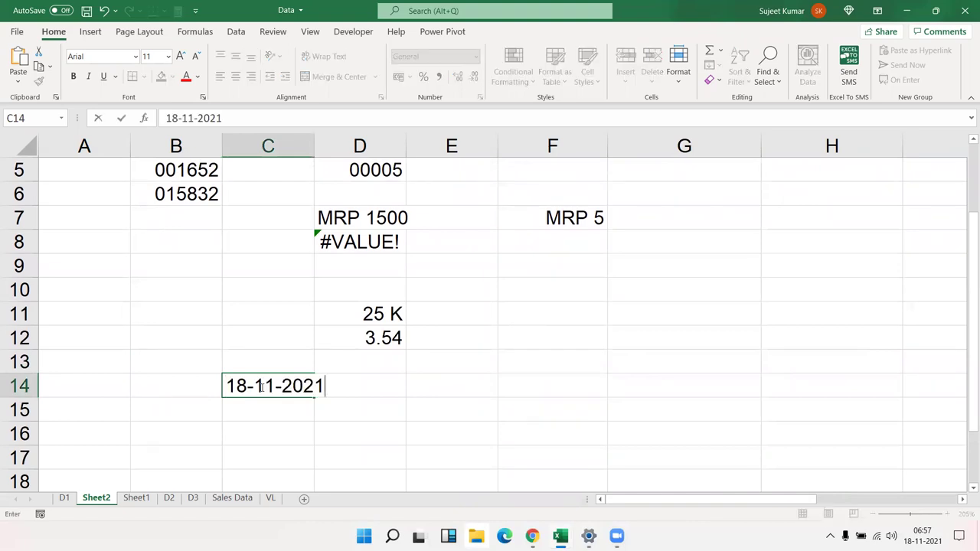
{"action": "key", "text": "ctrl+Return"}
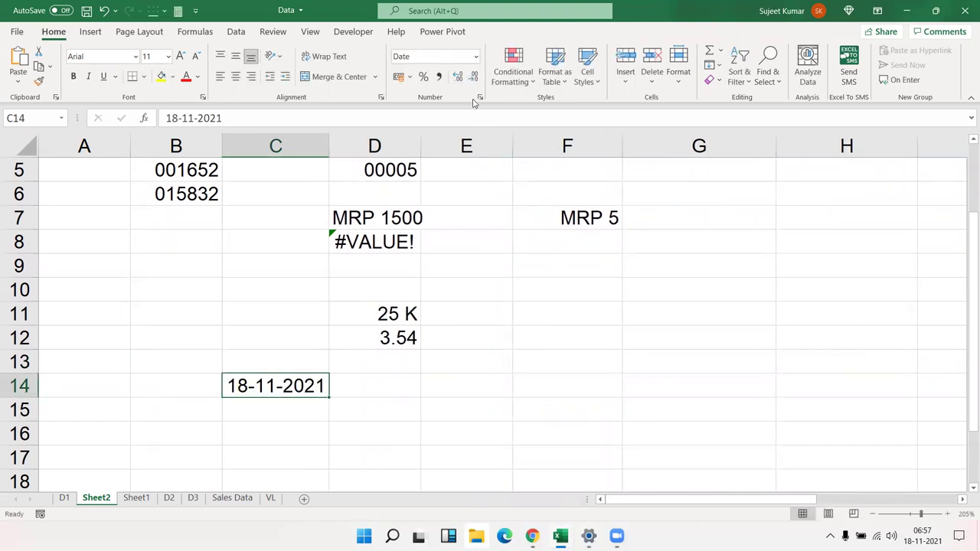
Open C14's Format Cells Custom category showing the dd-mm-yyyy format code.
{"action": "left_click", "coordinate": [480, 98]}
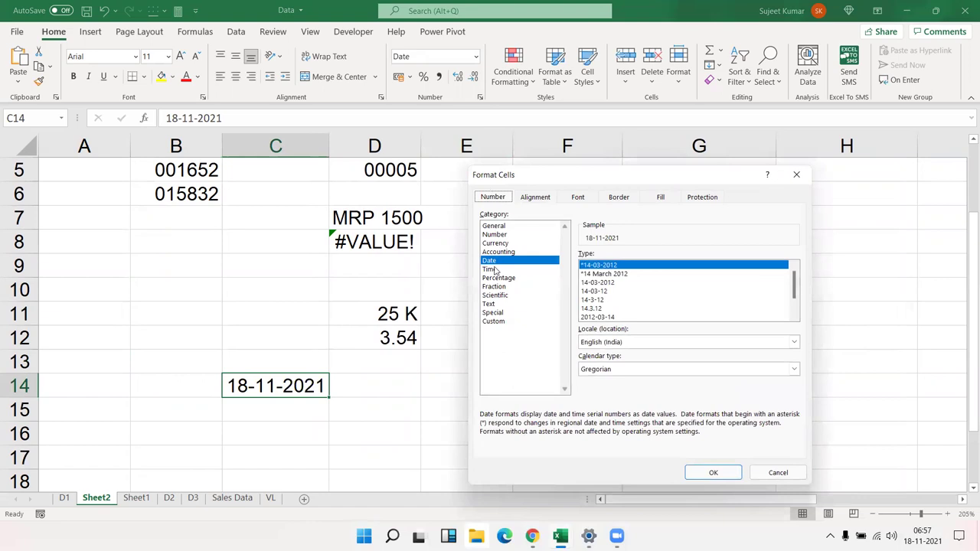
{"action": "scroll", "coordinate": [612, 293], "scroll_direction": "down", "scroll_amount": 2}
{"action": "scroll", "coordinate": [612, 293], "scroll_direction": "up", "scroll_amount": 2}
{"action": "scroll", "coordinate": [614, 295], "scroll_direction": "down", "scroll_amount": 1}
{"action": "left_click", "coordinate": [493, 321]}
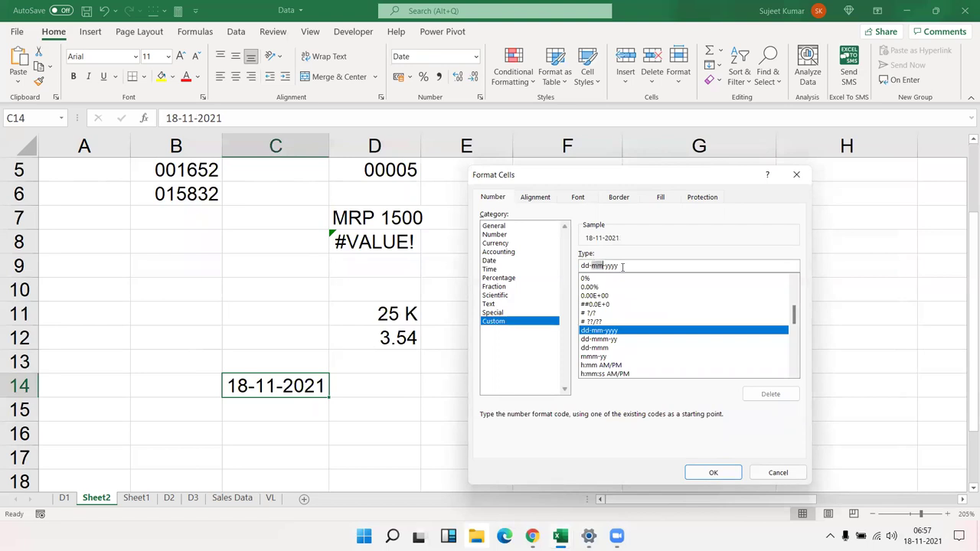
{"action": "left_click_drag", "start_coordinate": [622, 266], "coordinate": [584, 265]}
{"action": "left_click", "coordinate": [584, 265]}
Set C14's format to dd-mm-yyyy - dddd (18-11-2021 - Thursday), then type 10:20 in C15.
{"action": "left_click_drag", "start_coordinate": [590, 266], "coordinate": [598, 266]}
{"action": "double_click", "coordinate": [608, 265]}
{"action": "left_click", "coordinate": [590, 266]}
{"action": "key", "text": "shift+End"}
{"action": "double_click", "coordinate": [598, 266]}
{"action": "double_click", "coordinate": [611, 265]}
{"action": "left_click", "coordinate": [629, 264]}
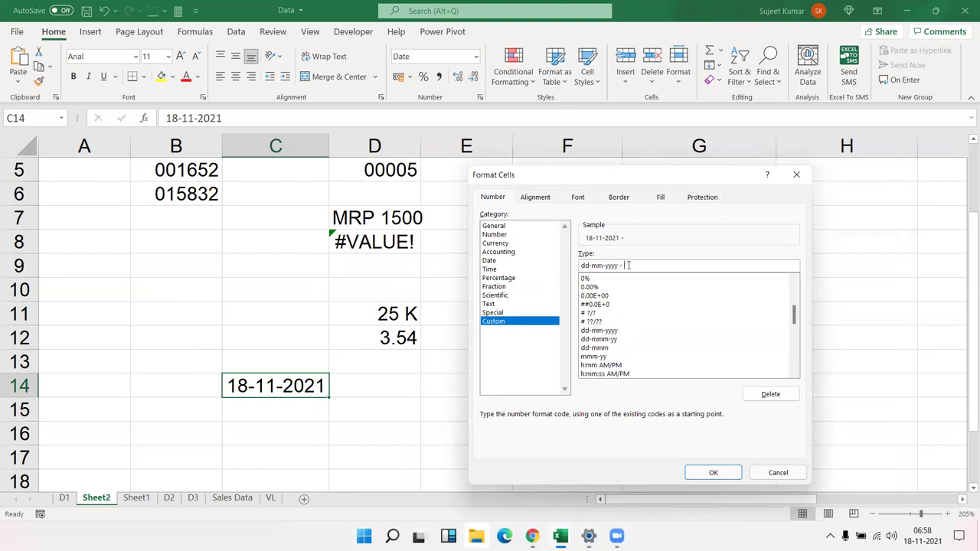
{"action": "type", "text": "dddd"}
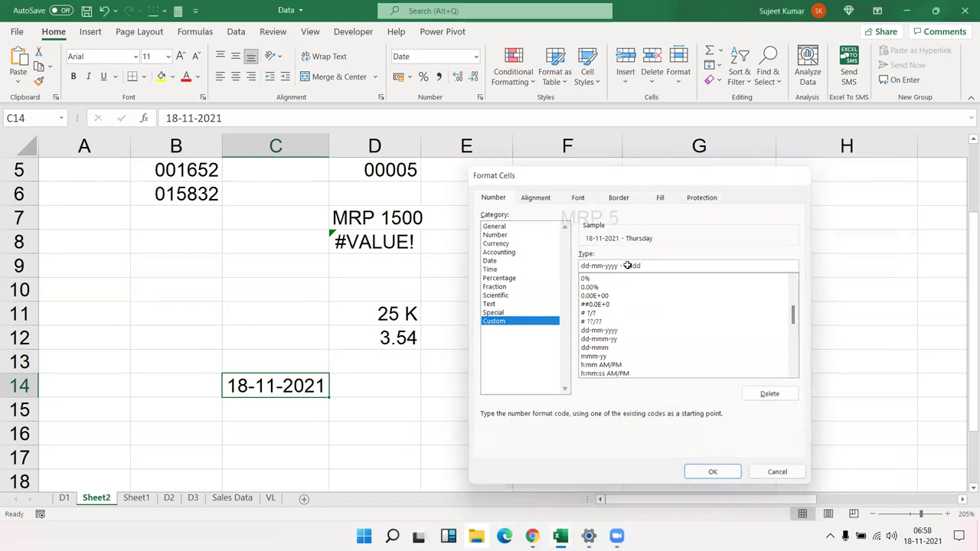
{"action": "key", "text": "Return"}
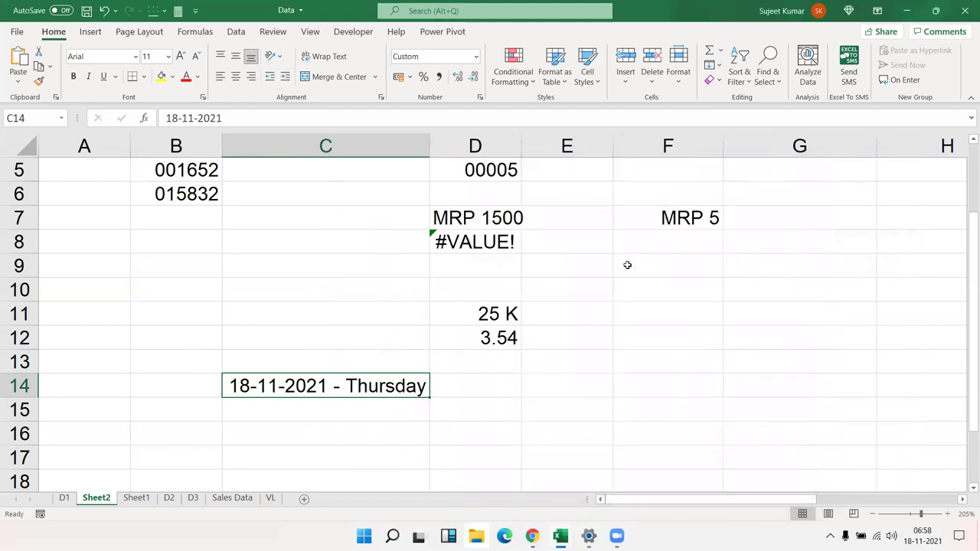
{"action": "key", "text": "Down"}
{"action": "type", "text": "10:20"}
Commit 10:20 in C15, trial an hh:mm:s format without applying it, then switch to Chrome.
{"action": "key", "text": "Return"}
{"action": "key", "text": "Up"}
{"action": "left_click", "coordinate": [480, 97]}
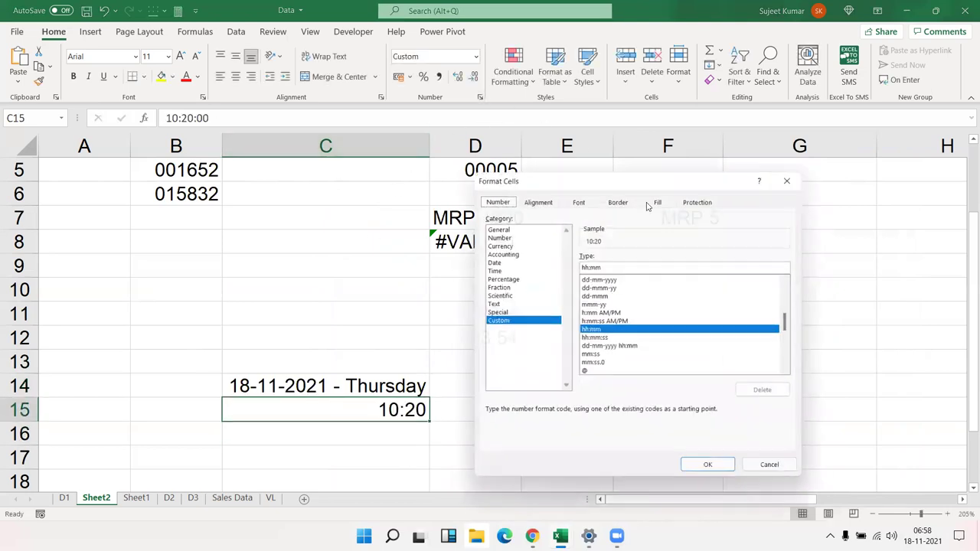
{"action": "left_click", "coordinate": [634, 264]}
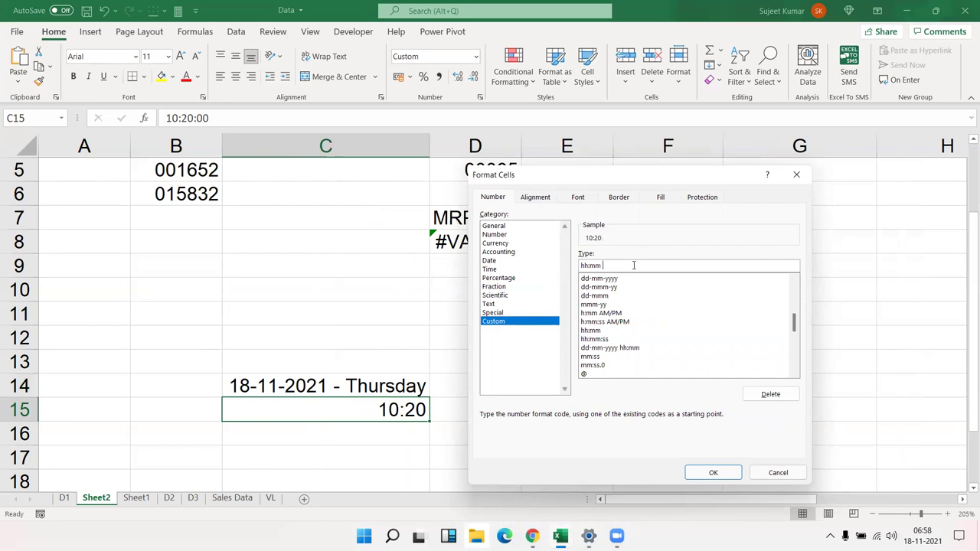
{"action": "key", "text": "BackSpace"}
{"action": "type", "text": ":"}
{"action": "type", "text": "ss"}
{"action": "key", "text": "Escape"}
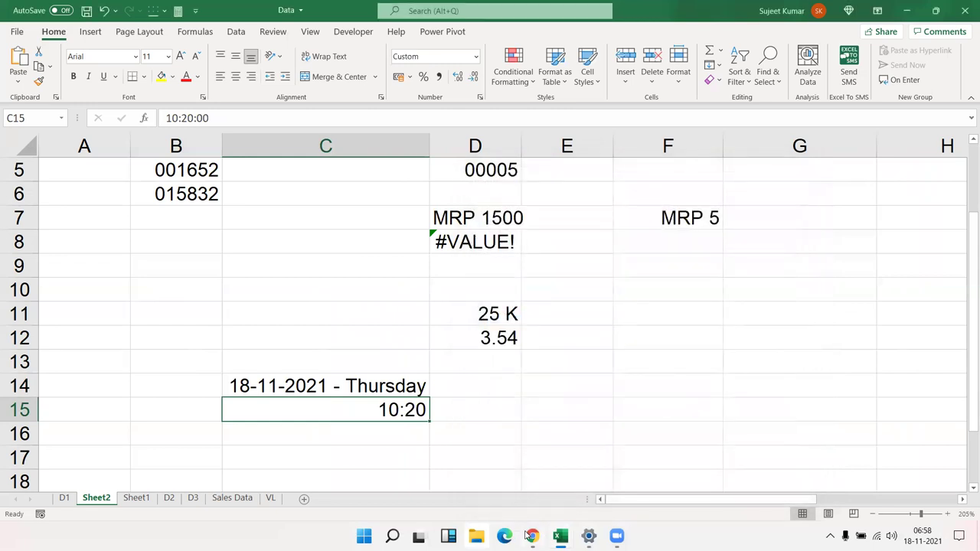
{"action": "left_click", "coordinate": [532, 536]}
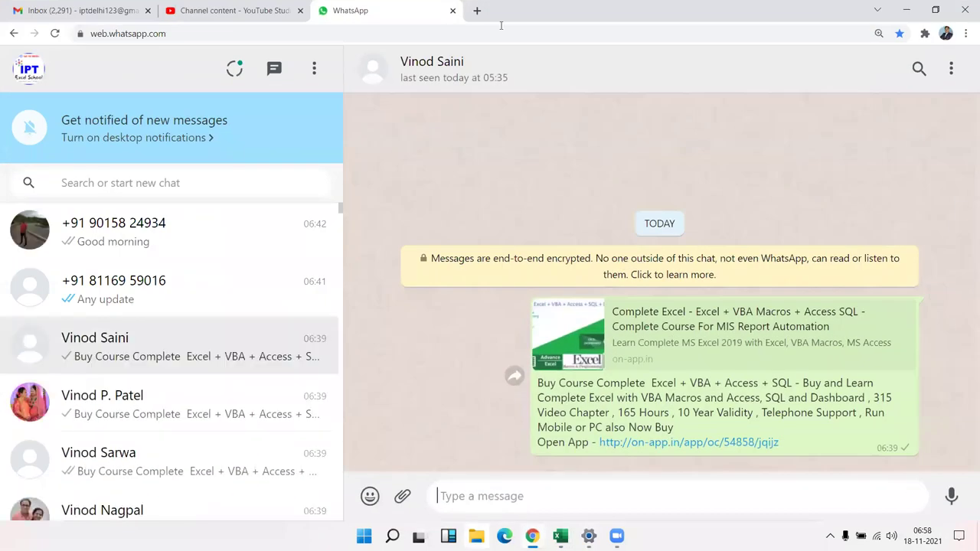
In a new tab, search 'cust' and load Microsoft's number format guidelines article.
{"action": "left_click", "coordinate": [477, 10]}
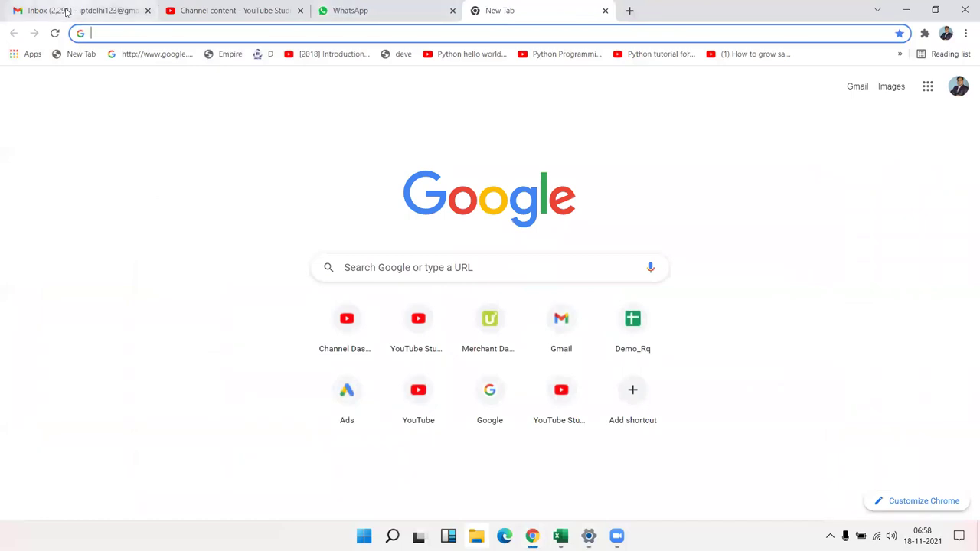
{"action": "left_click", "coordinate": [67, 11]}
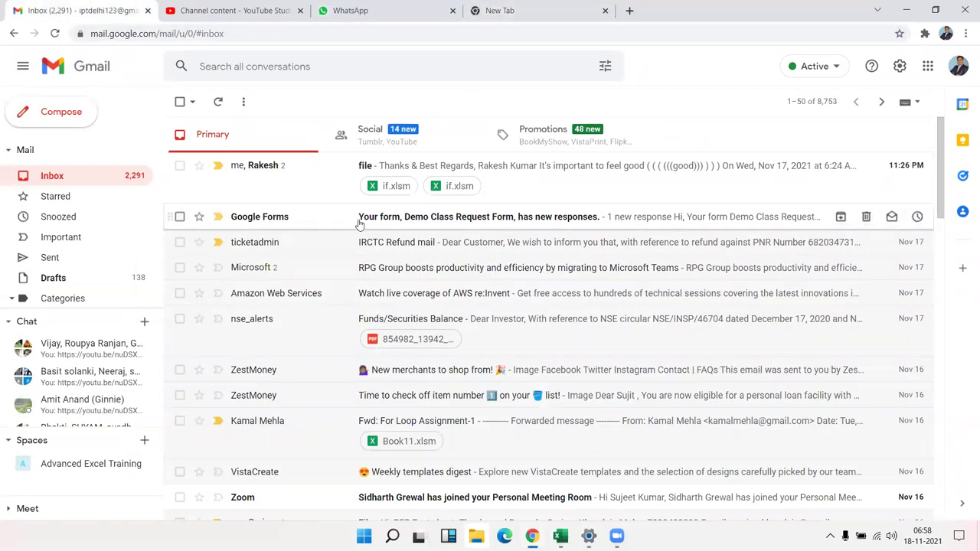
{"action": "left_click", "coordinate": [482, 12]}
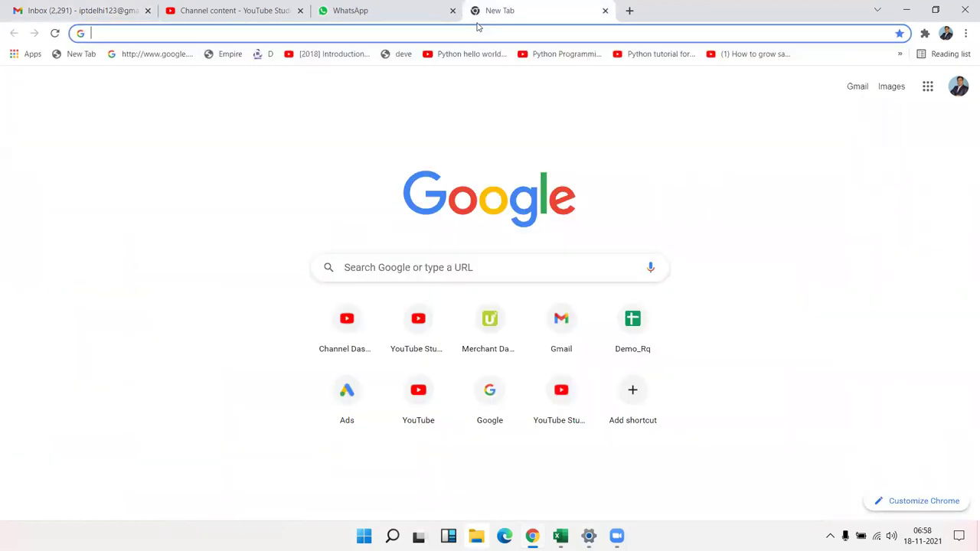
{"action": "type", "text": "cust"}
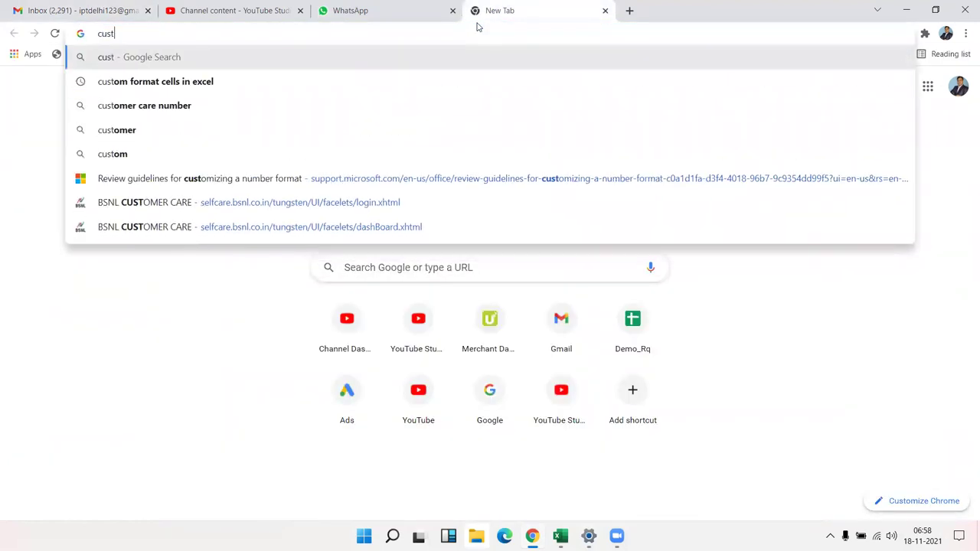
{"action": "key", "text": "Down"}
{"action": "key", "text": "Down"}
{"action": "key", "text": "Down"}
{"action": "key", "text": "Down"}
{"action": "key", "text": "Down"}
{"action": "key", "text": "Return"}
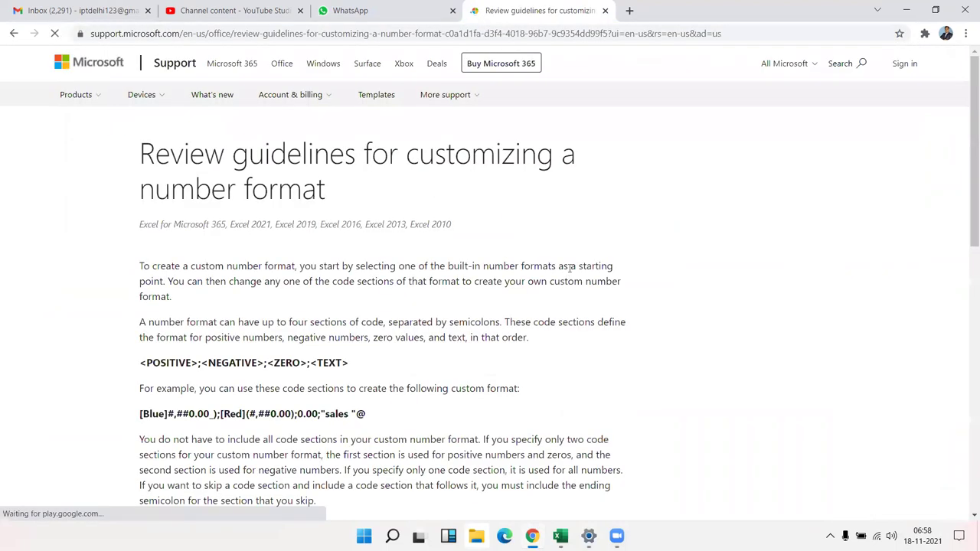
Expand the text and spacing, and the decimal places, spaces, colors and conditions sections.
{"action": "scroll", "coordinate": [520, 267], "scroll_direction": "down", "scroll_amount": 8}
{"action": "scroll", "coordinate": [521, 267], "scroll_direction": "up", "scroll_amount": 4}
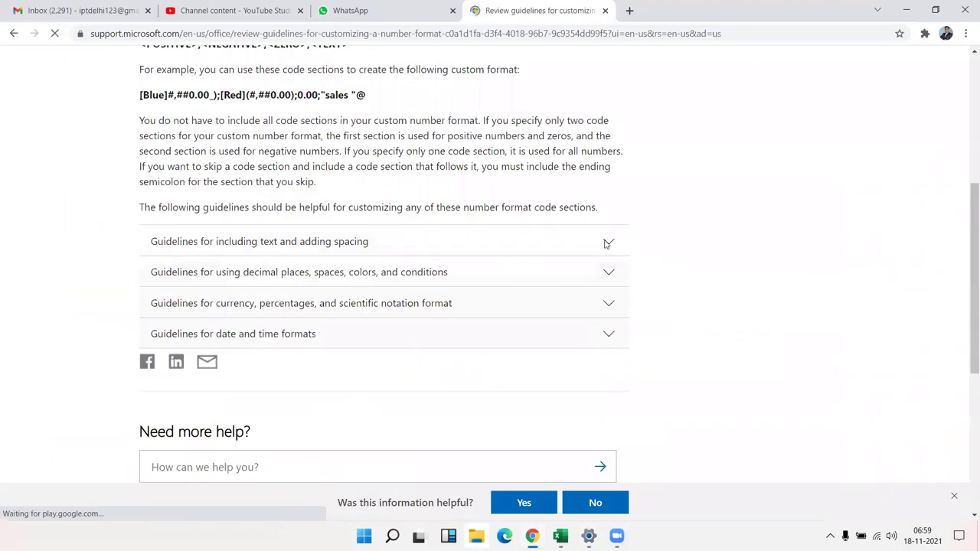
{"action": "scroll", "coordinate": [380, 243], "scroll_direction": "down", "scroll_amount": 1}
{"action": "scroll", "coordinate": [378, 236], "scroll_direction": "up", "scroll_amount": 2}
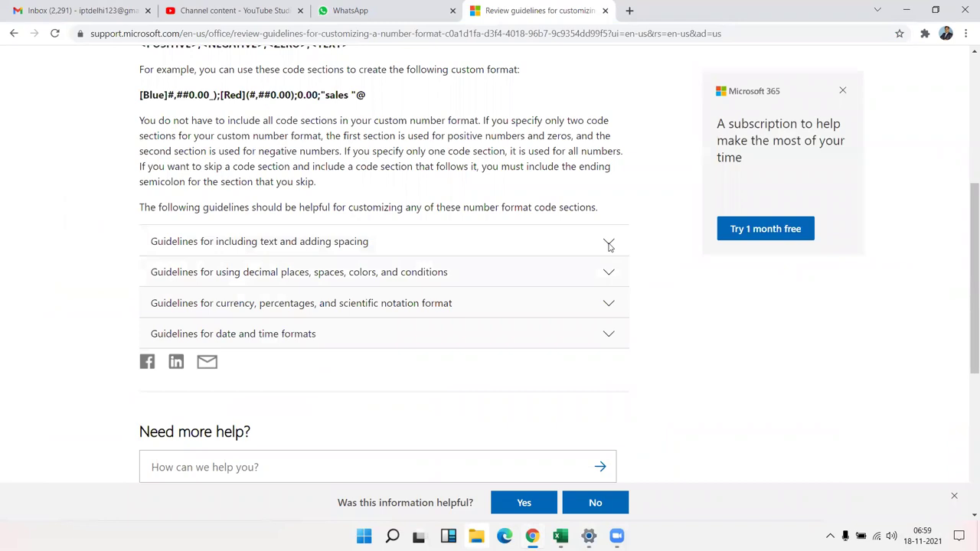
{"action": "left_click", "coordinate": [609, 245]}
{"action": "scroll", "coordinate": [608, 250], "scroll_direction": "down", "scroll_amount": 5}
{"action": "scroll", "coordinate": [607, 250], "scroll_direction": "down", "scroll_amount": 10}
{"action": "scroll", "coordinate": [607, 135], "scroll_direction": "down", "scroll_amount": 4}
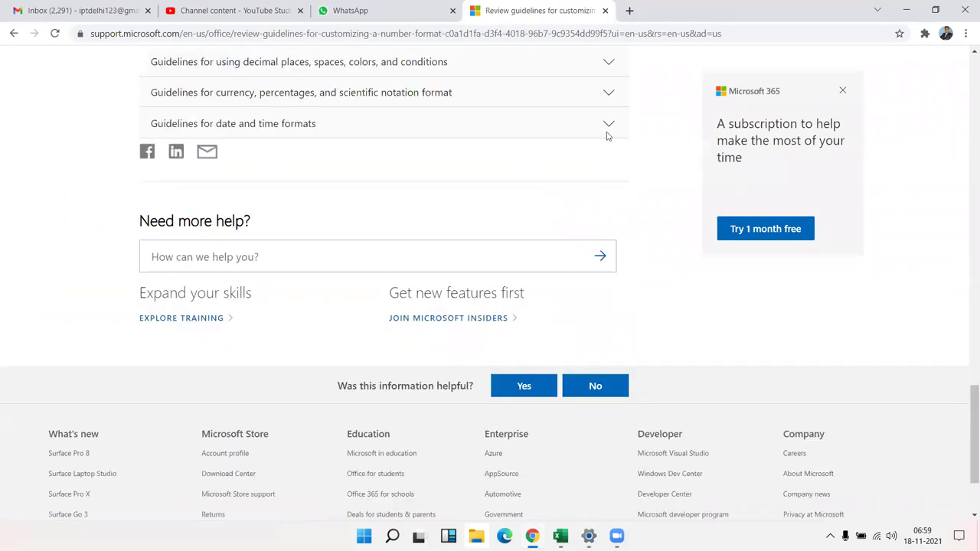
{"action": "left_click", "coordinate": [604, 61]}
{"action": "scroll", "coordinate": [610, 188], "scroll_direction": "down", "scroll_amount": 5}
{"action": "scroll", "coordinate": [601, 203], "scroll_direction": "down", "scroll_amount": 4}
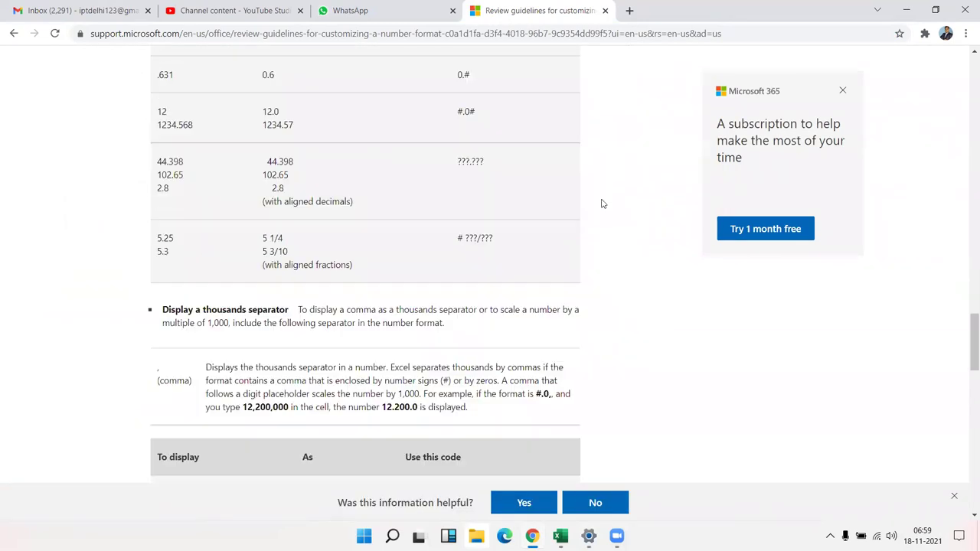
{"action": "scroll", "coordinate": [600, 202], "scroll_direction": "down", "scroll_amount": 5}
{"action": "scroll", "coordinate": [598, 199], "scroll_direction": "down", "scroll_amount": 10}
Expand the currency/percentages/scientific and date-time sections, then select the article's URL.
{"action": "left_click", "coordinate": [589, 105]}
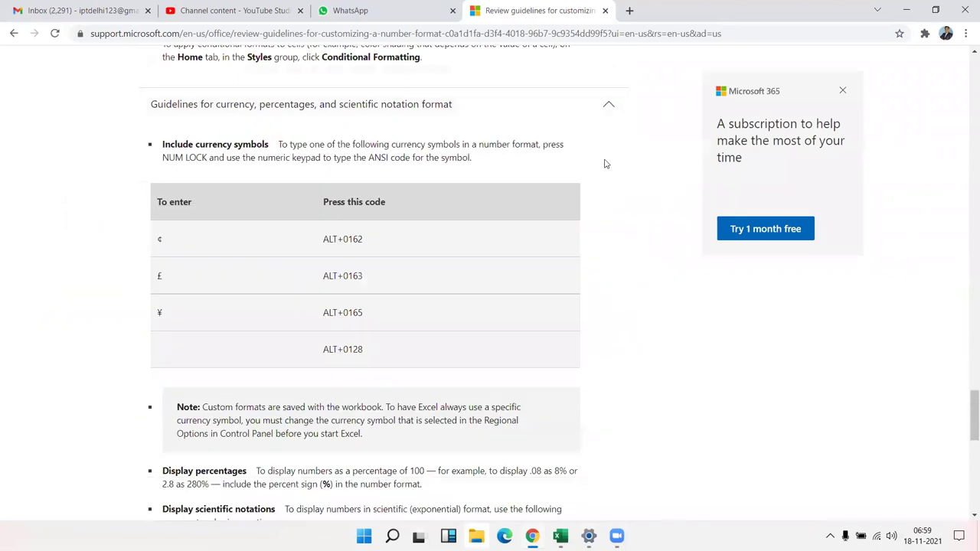
{"action": "scroll", "coordinate": [605, 164], "scroll_direction": "down", "scroll_amount": 8}
{"action": "scroll", "coordinate": [597, 143], "scroll_direction": "up", "scroll_amount": 3}
{"action": "scroll", "coordinate": [593, 191], "scroll_direction": "up", "scroll_amount": 1}
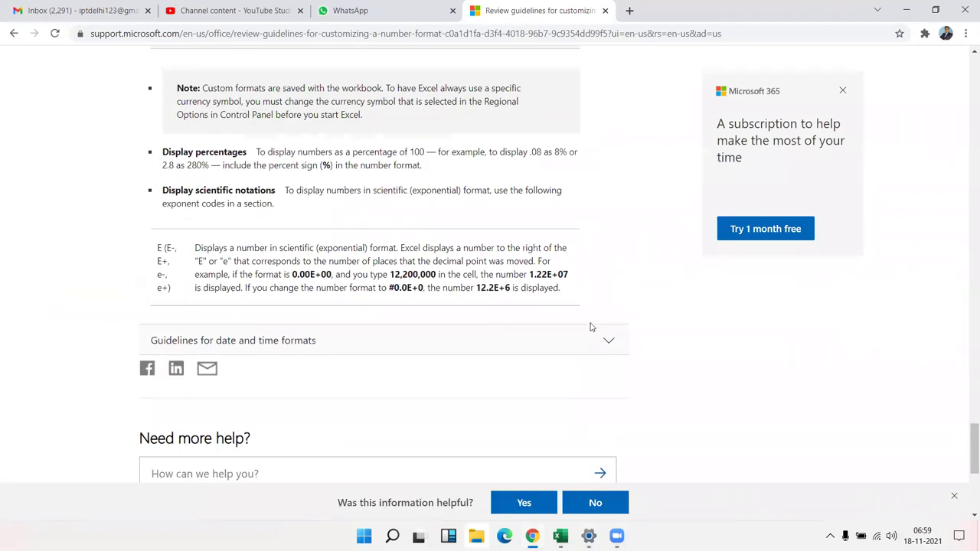
{"action": "left_click", "coordinate": [589, 348]}
{"action": "scroll", "coordinate": [588, 329], "scroll_direction": "up", "scroll_amount": 14}
{"action": "scroll", "coordinate": [587, 325], "scroll_direction": "up", "scroll_amount": 6}
{"action": "scroll", "coordinate": [587, 317], "scroll_direction": "up", "scroll_amount": 10}
{"action": "scroll", "coordinate": [587, 311], "scroll_direction": "up", "scroll_amount": 15}
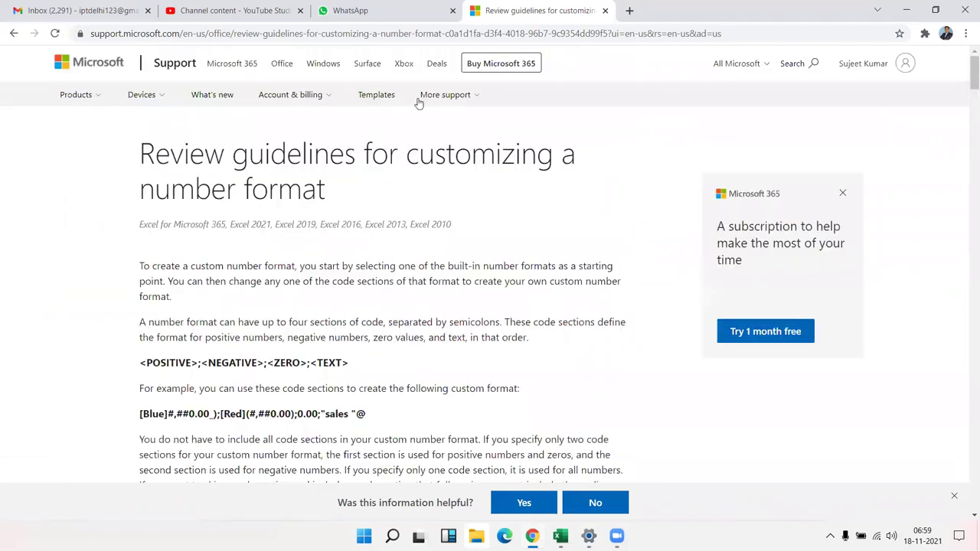
{"action": "left_click", "coordinate": [373, 42]}
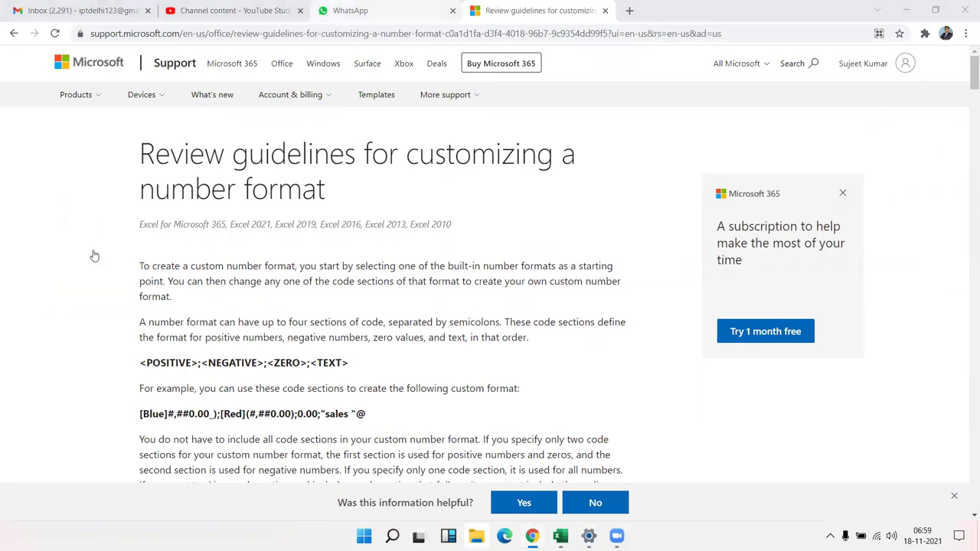
Search WhatsApp Web's chat list for the contact and open their conversation.
{"action": "left_click", "coordinate": [127, 188]}
{"action": "type", "text": "sush"}
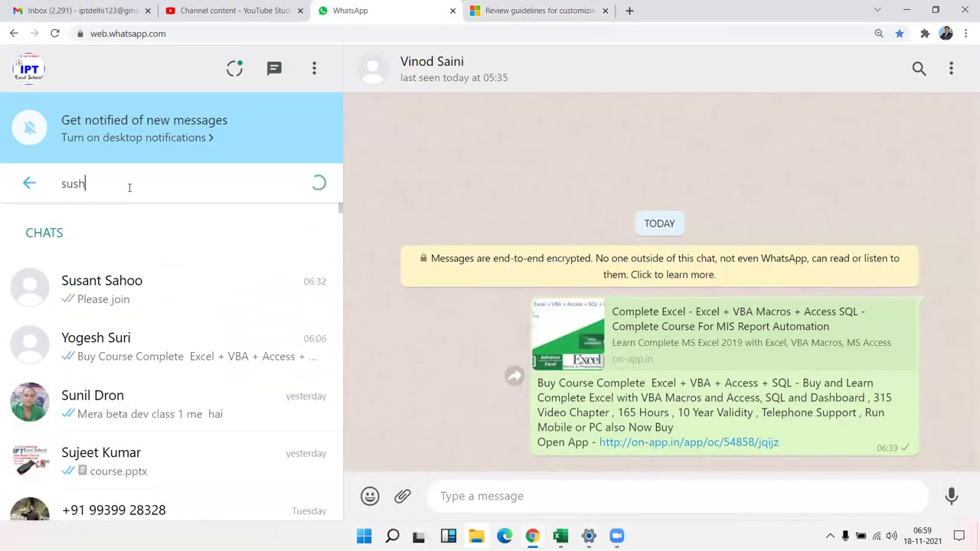
{"action": "type", "text": "a"}
{"action": "key", "text": "BackSpace"}
{"action": "key", "text": "BackSpace"}
{"action": "key", "text": "BackSpace"}
{"action": "key", "text": "BackSpace"}
{"action": "type", "text": "h"}
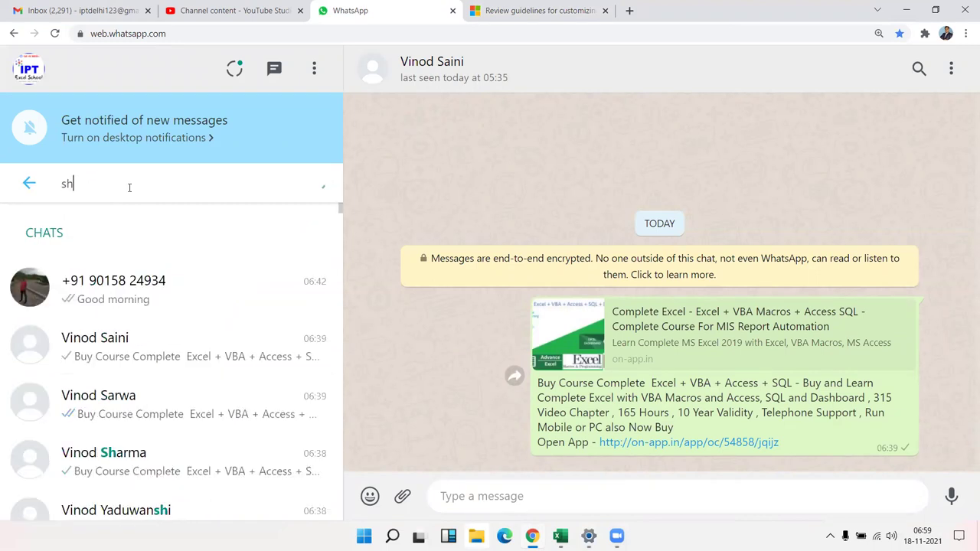
{"action": "type", "text": "ush"}
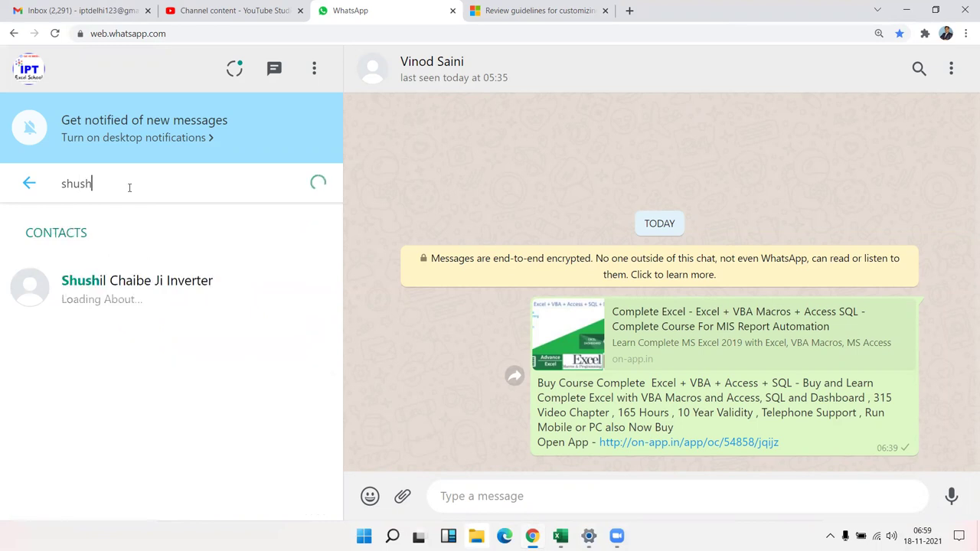
{"action": "key", "text": "BackSpace"}
{"action": "key", "text": "BackSpace"}
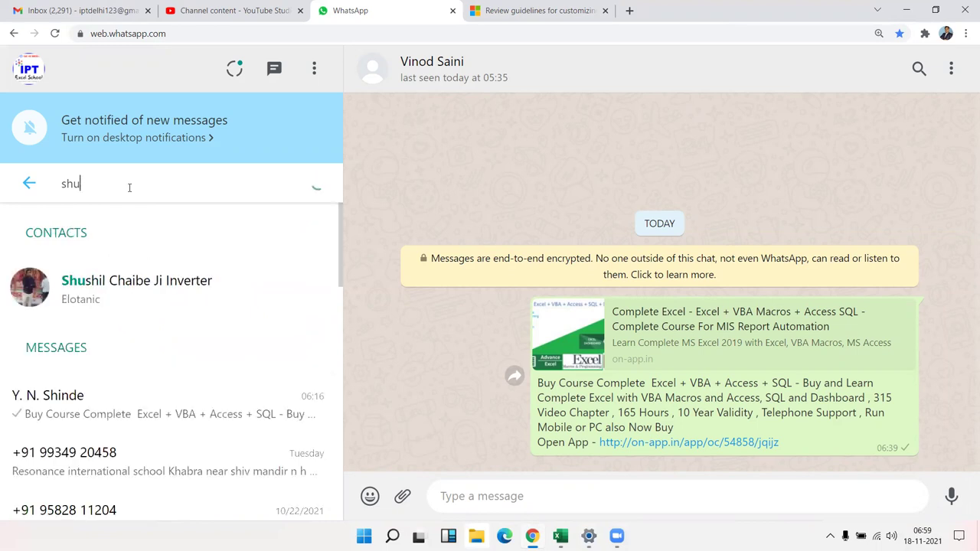
{"action": "key", "text": "BackSpace"}
{"action": "key", "text": "BackSpace"}
{"action": "type", "text": "ush"}
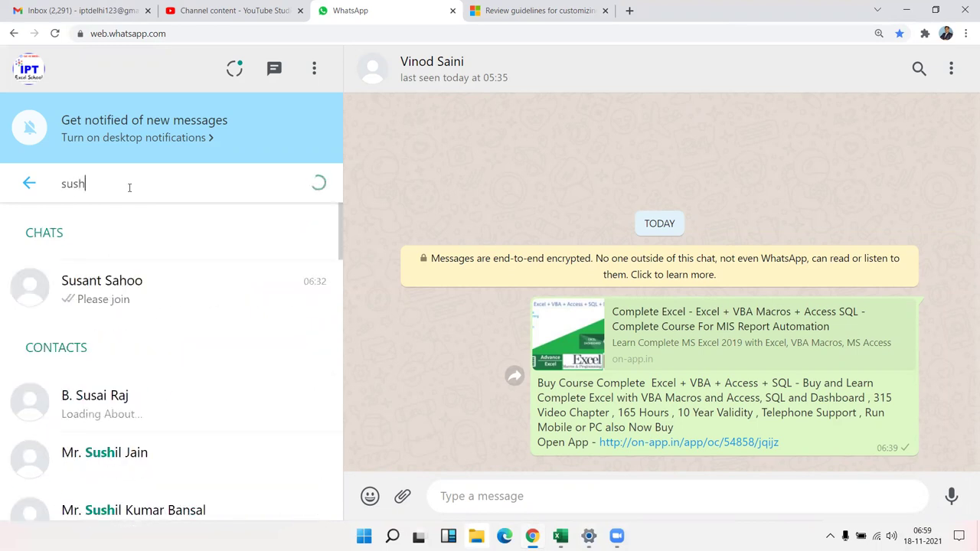
{"action": "key", "text": "BackSpace"}
{"action": "left_click", "coordinate": [114, 299]}
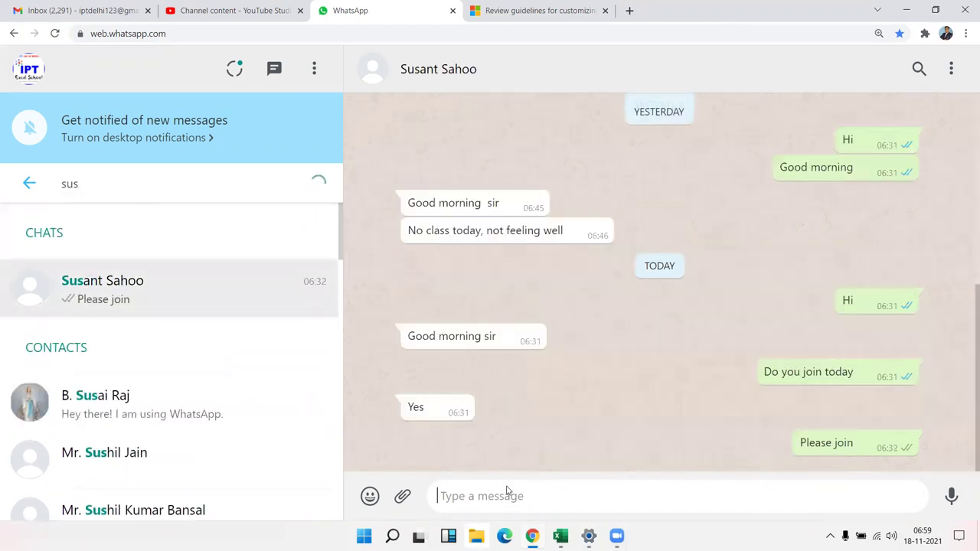
Paste and send the guidelines link, then show the desktop with Win+D.
{"action": "type", "text": "https://support.microsoft.com/en-us/office/review-guidelines-for-customizing-a-number-format-c0a1d1fa-d3f4-4018-96b7-9c9354dd99f5?ui=en-us&rs=en-us&ad=us"}
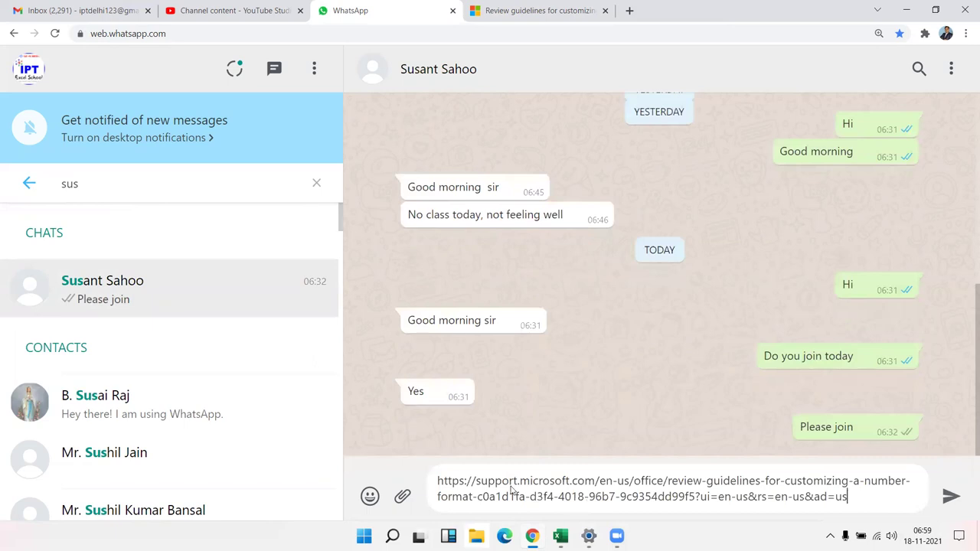
{"action": "key", "text": "Return"}
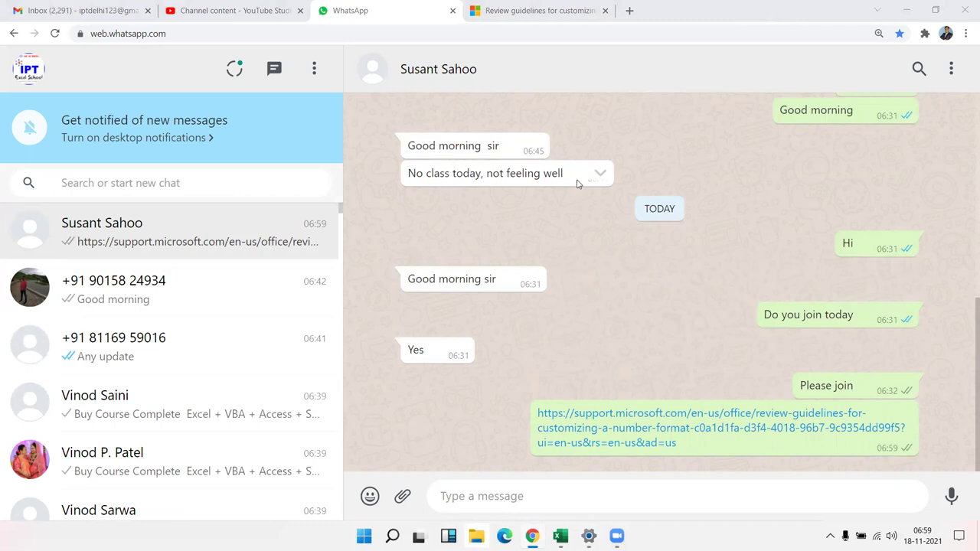
{"action": "key", "text": "super+d"}
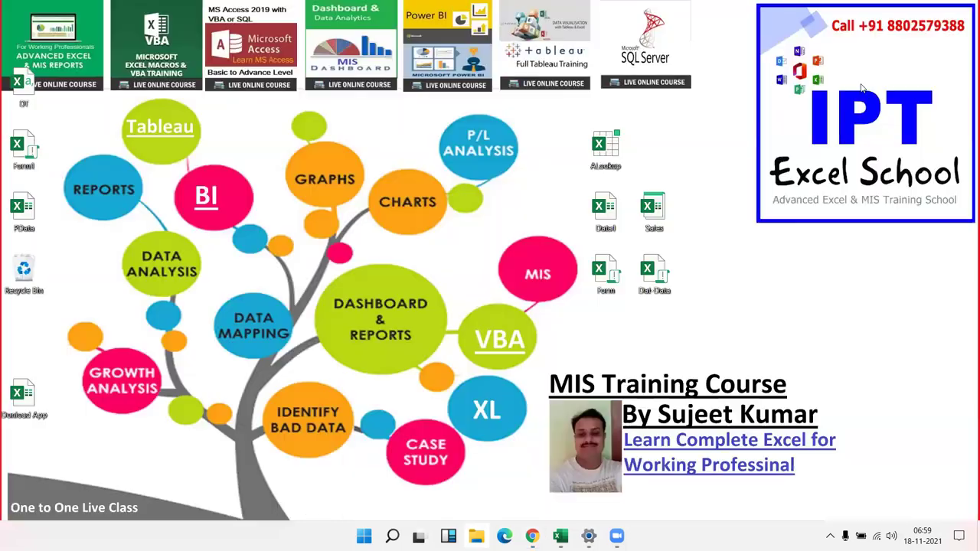